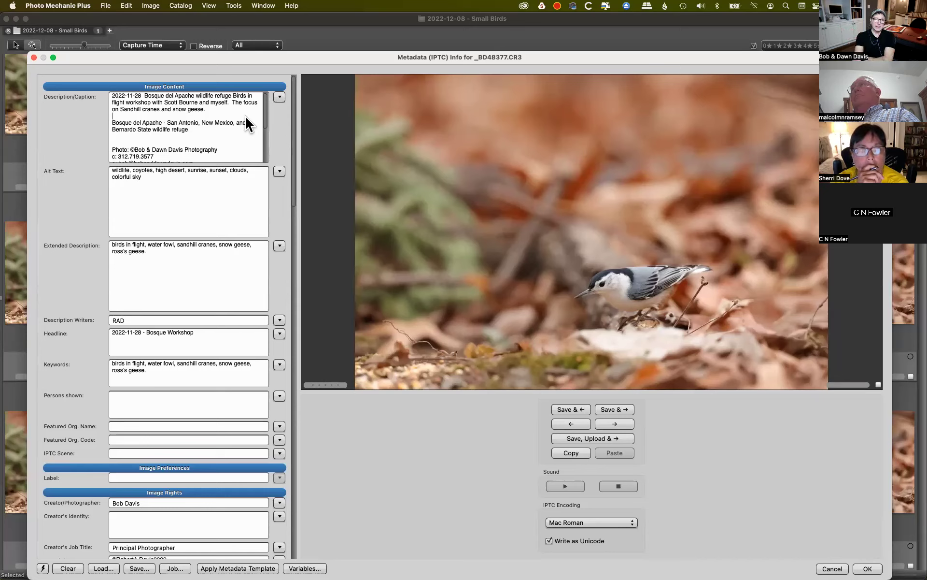
# Review the caption and remaining IPTC fields of _BD48377.CR3 and close its metadata window without changing anything
pyautogui.moveTo(237, 153); pyautogui.dragTo(175, 87)
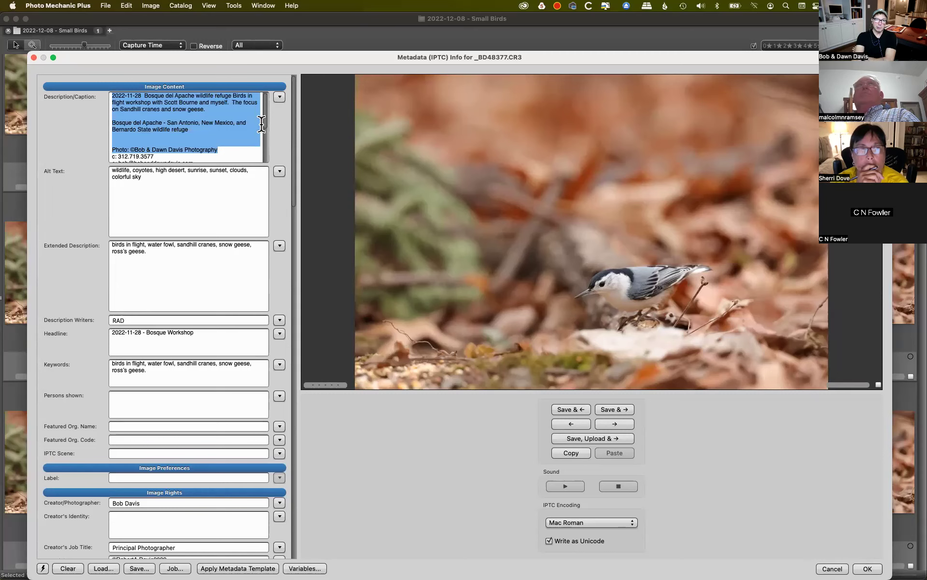
pyautogui.click(245, 142)
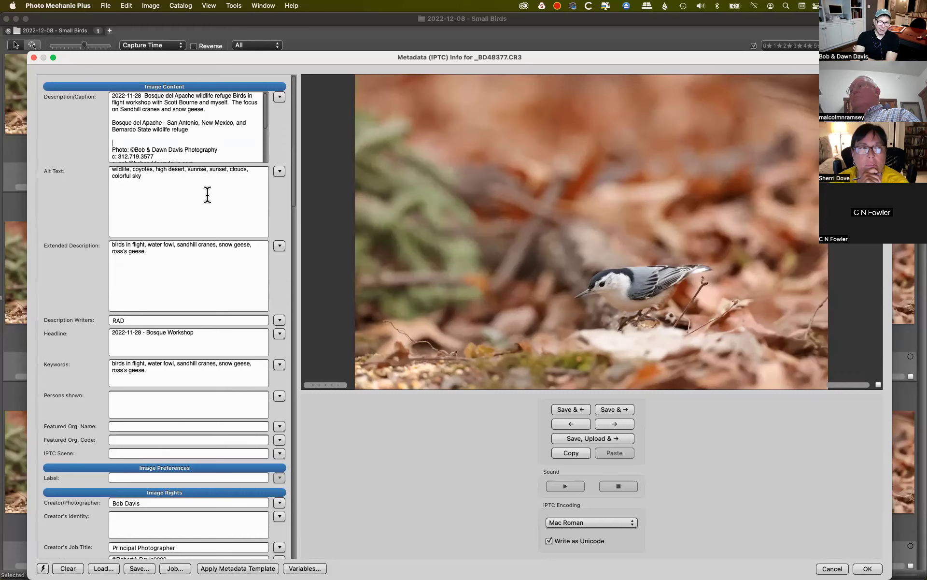
pyautogui.scroll(-10, 288, 324)
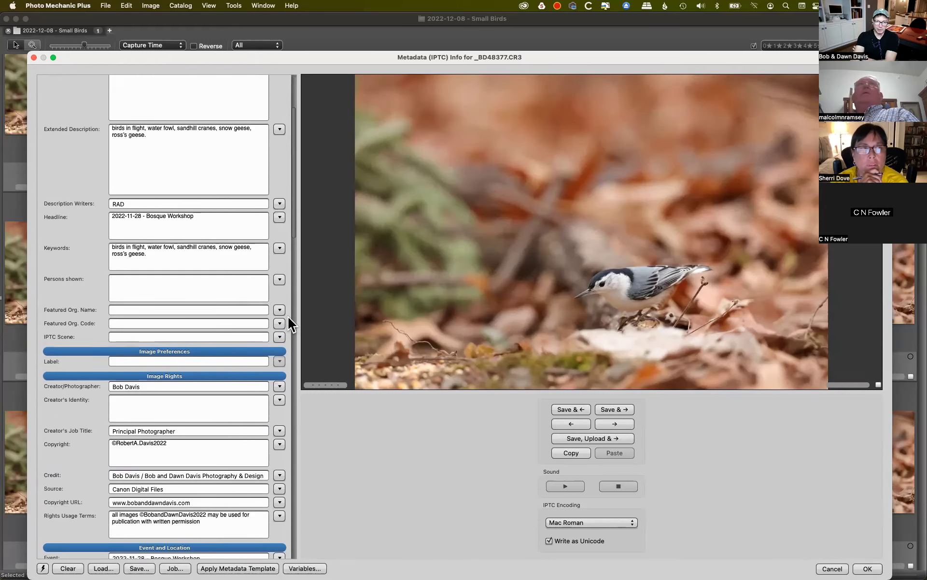
pyautogui.scroll(-10, 288, 315)
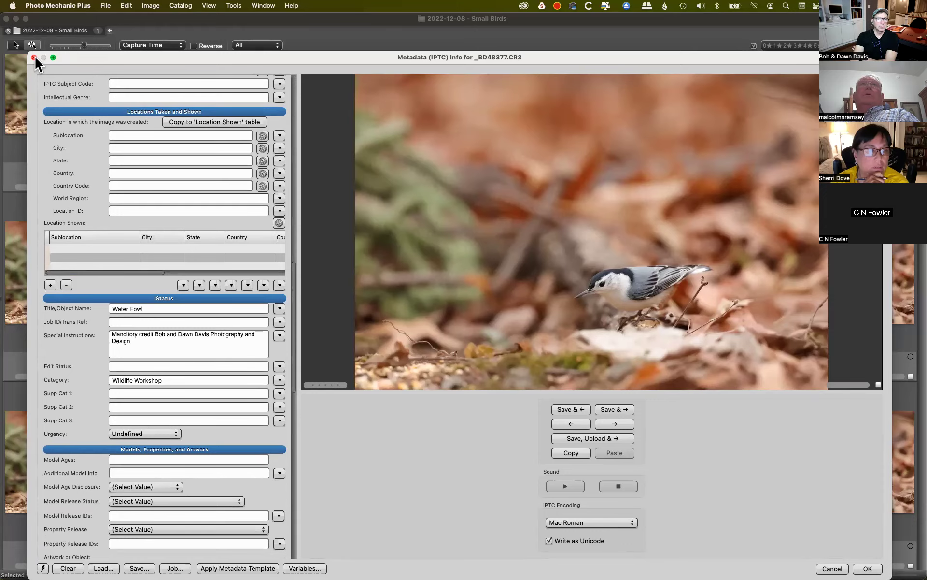
pyautogui.click(33, 58)
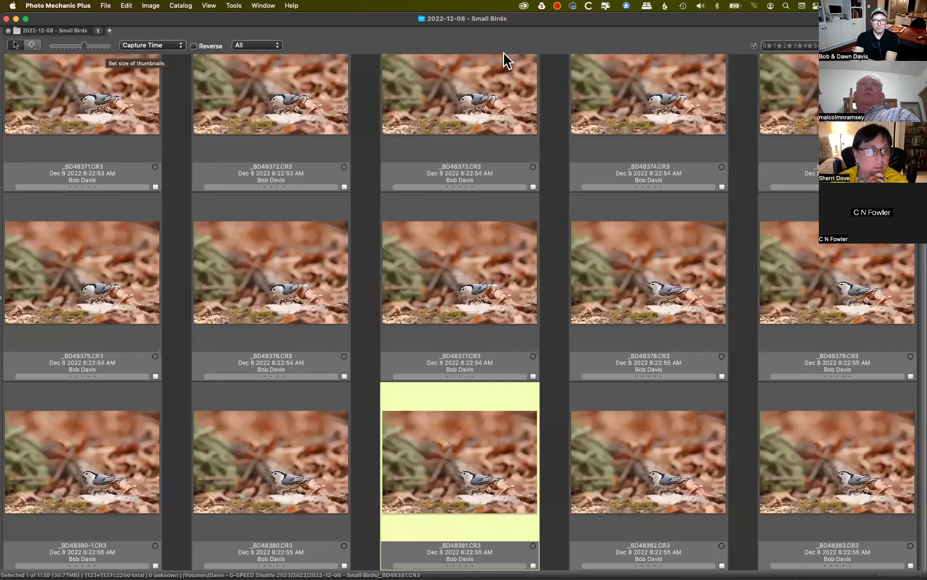
# Close the 2022-12-08 - Small Birds contact sheet, open the Ingest window and ignore the disk-almost-full notification
pyautogui.click(8, 31)
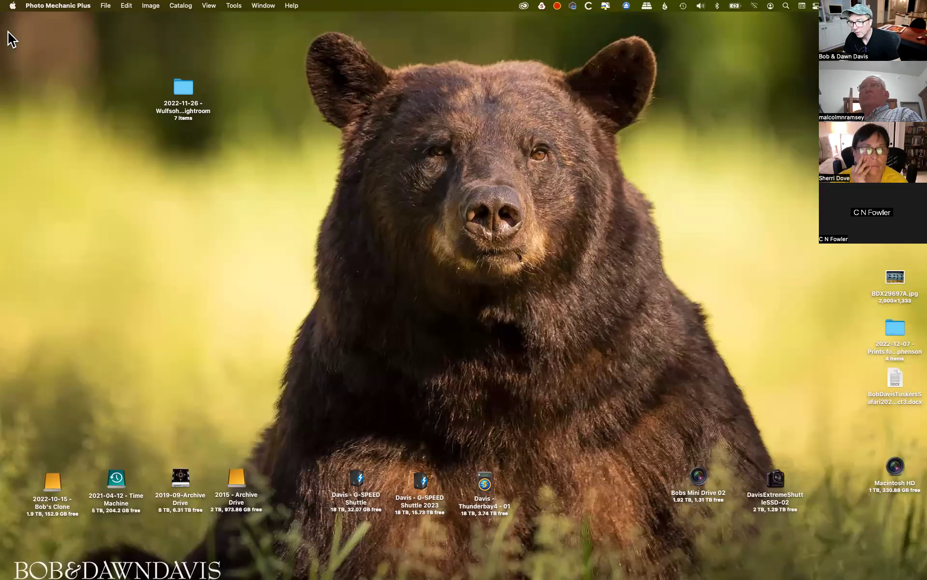
pyautogui.press('super+g')
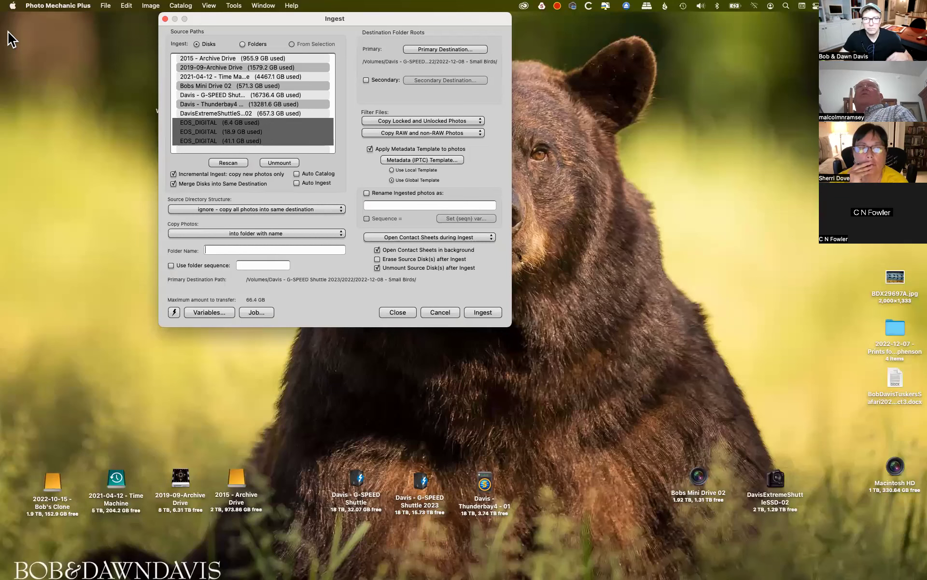
pyautogui.moveTo(209, 20); pyautogui.dragTo(175, 63)
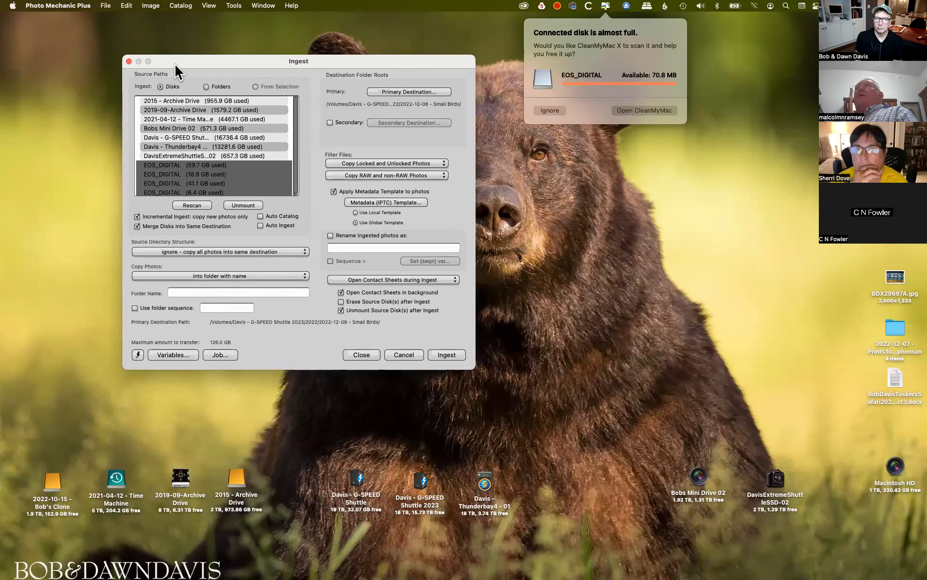
pyautogui.click(551, 111)
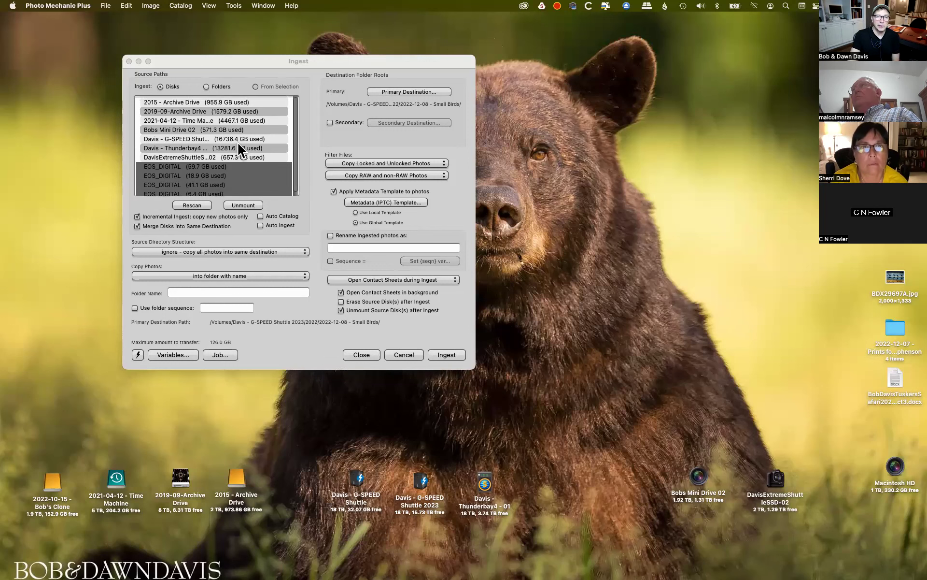
# Look through the source disks offered for ingest, including the selected EOS_DIGITAL cards
pyautogui.scroll(-1, 194, 124)
pyautogui.scroll(2, 197, 149)
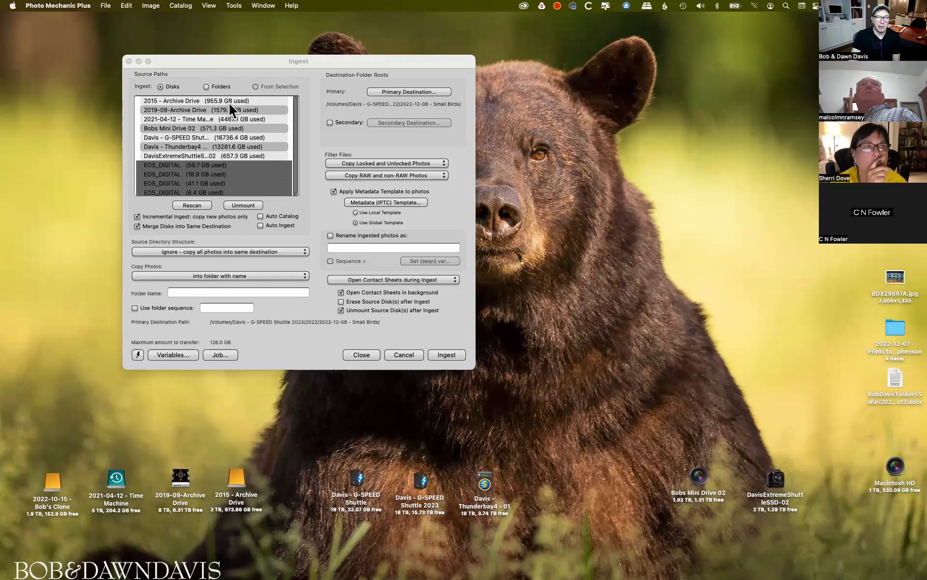
pyautogui.scroll(-2, 193, 179)
pyautogui.scroll(2, 193, 179)
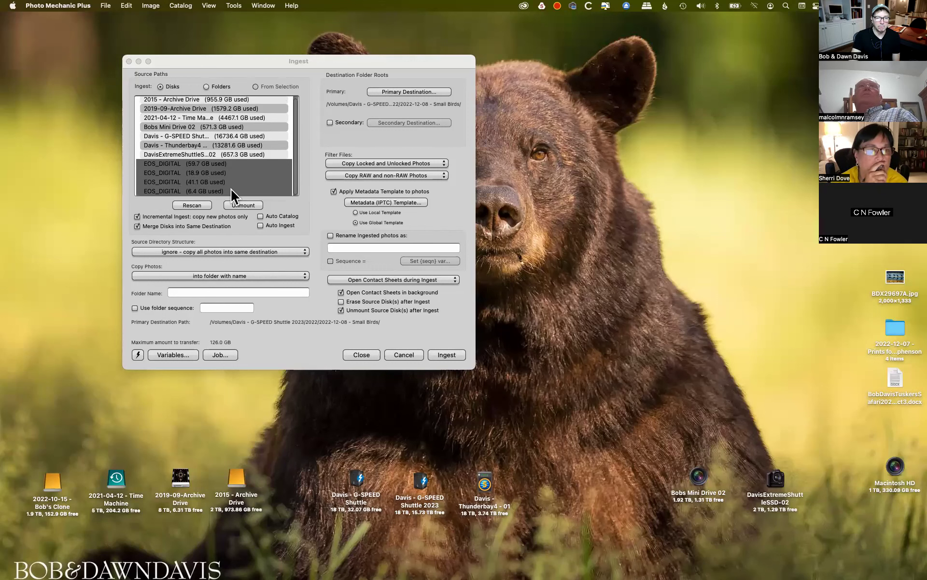
pyautogui.scroll(-2, 207, 172)
pyautogui.scroll(2, 207, 172)
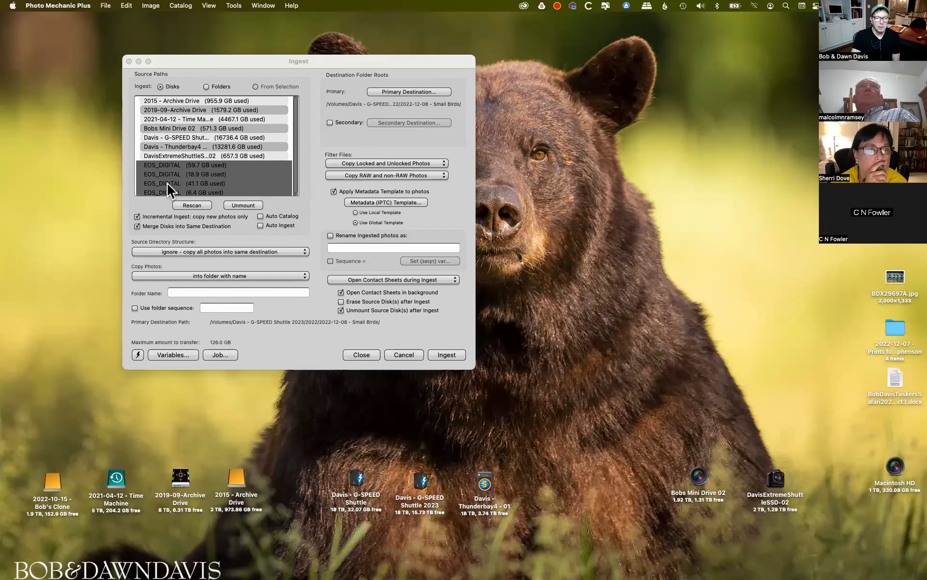
# View the folder chooser for the primary ingest destination and cancel it without choosing a folder
pyautogui.click(396, 91)
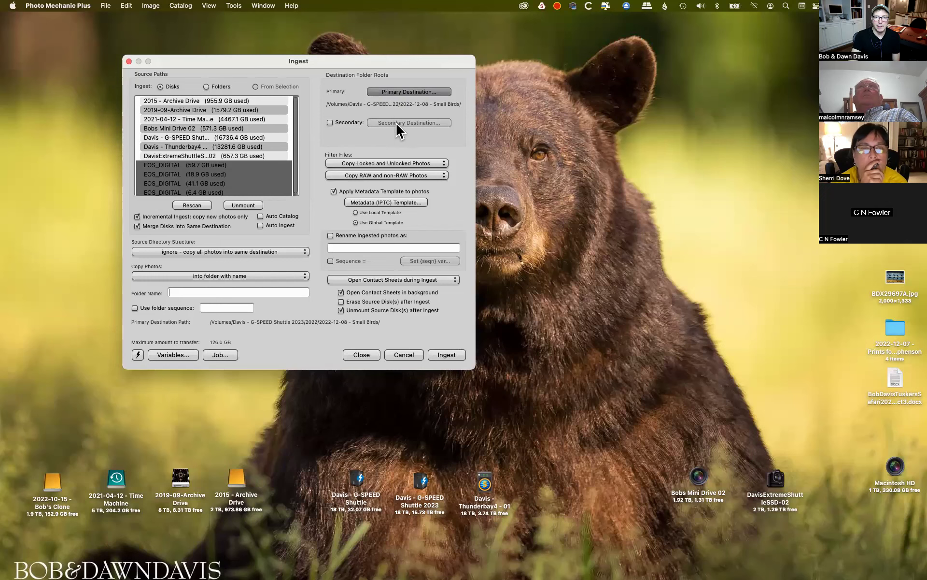
pyautogui.click(399, 92)
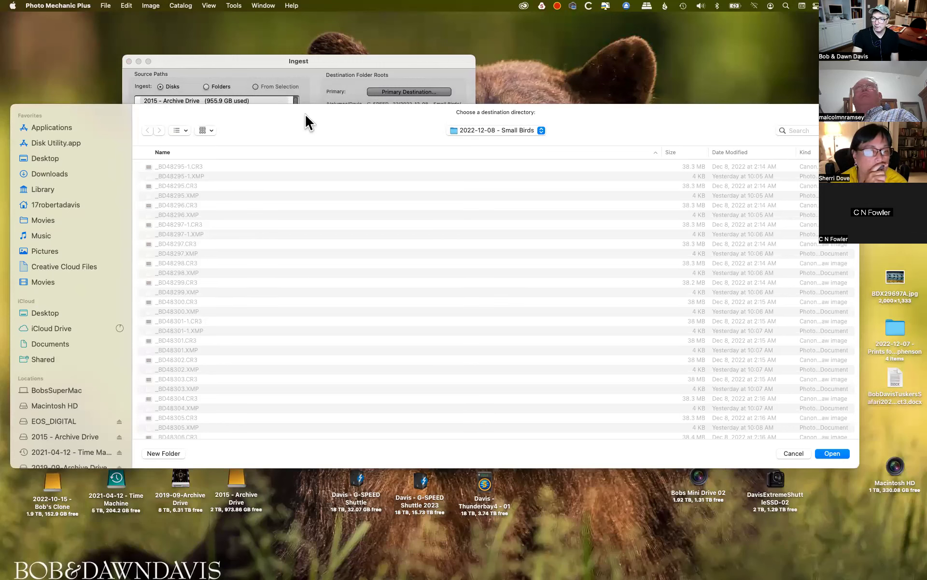
pyautogui.click(794, 453)
pyautogui.moveTo(416, 63); pyautogui.dragTo(402, 69)
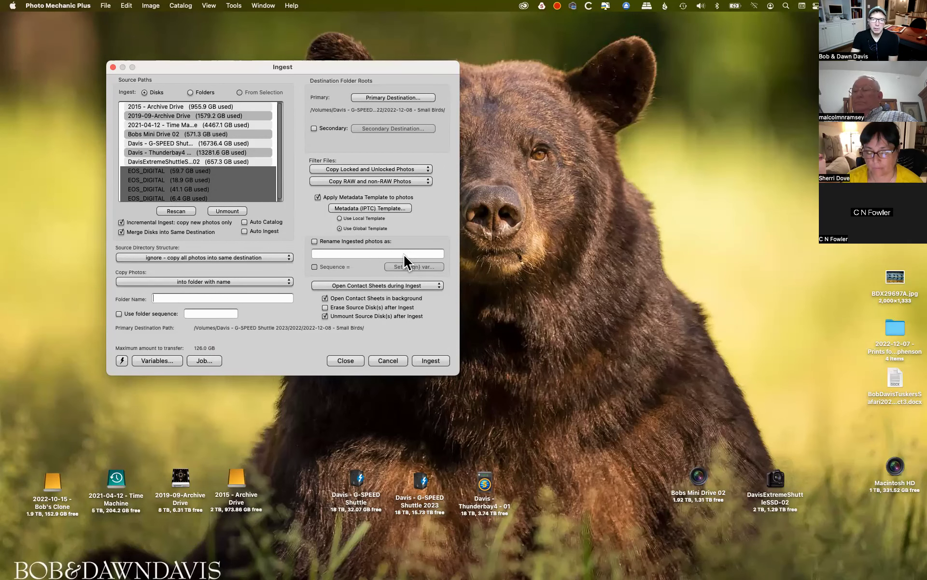
# Open the ingest's Metadata (IPTC) Template and add the current Description/Caption text to the saved captions list
pyautogui.click(344, 209)
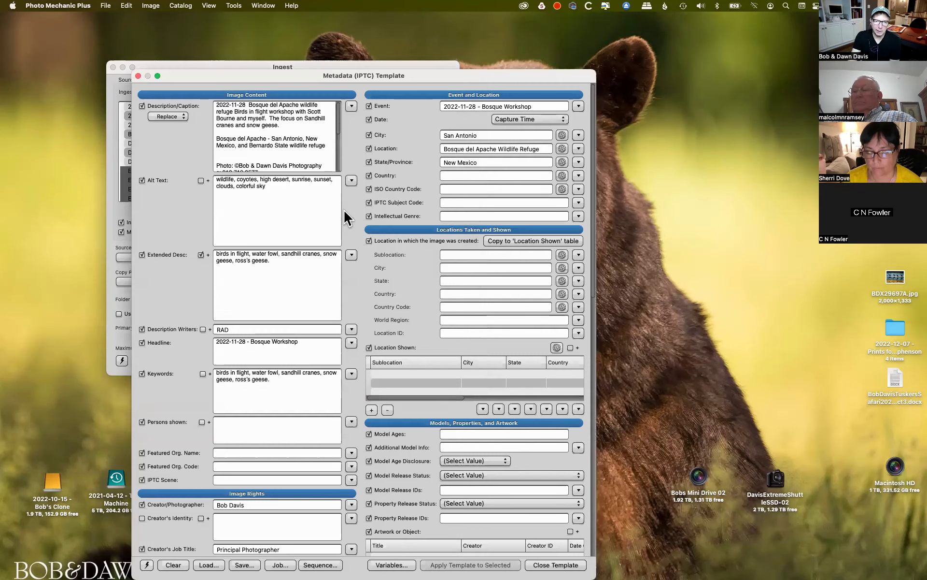
pyautogui.moveTo(390, 71); pyautogui.dragTo(421, 48)
pyautogui.scroll(-5, 373, 228)
pyautogui.scroll(-15, 397, 329)
pyautogui.scroll(20, 395, 332)
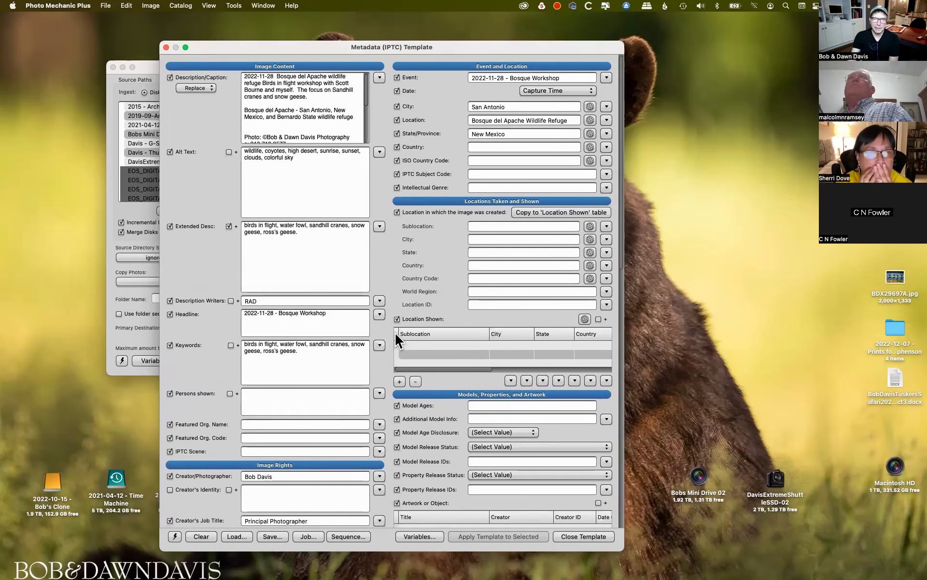
pyautogui.click(380, 78)
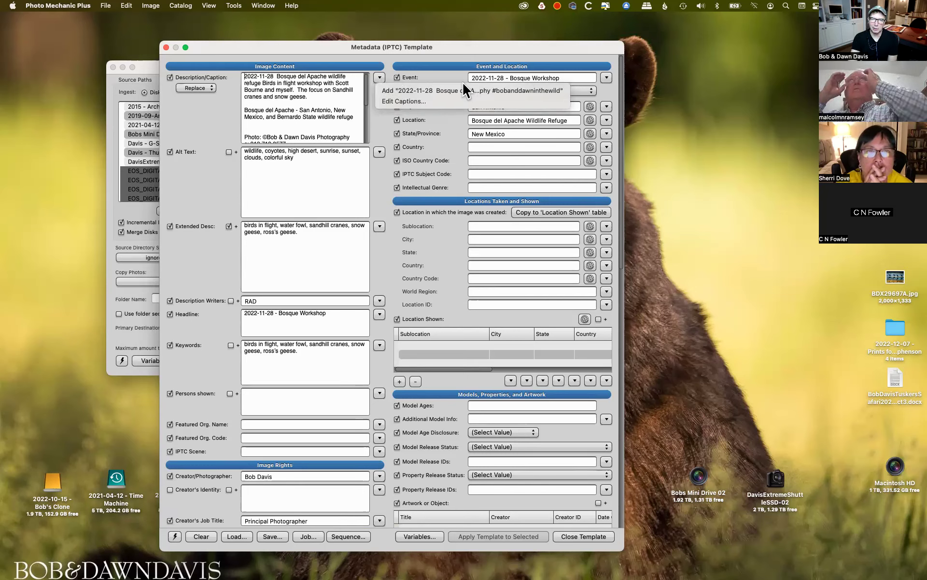
pyautogui.click(432, 89)
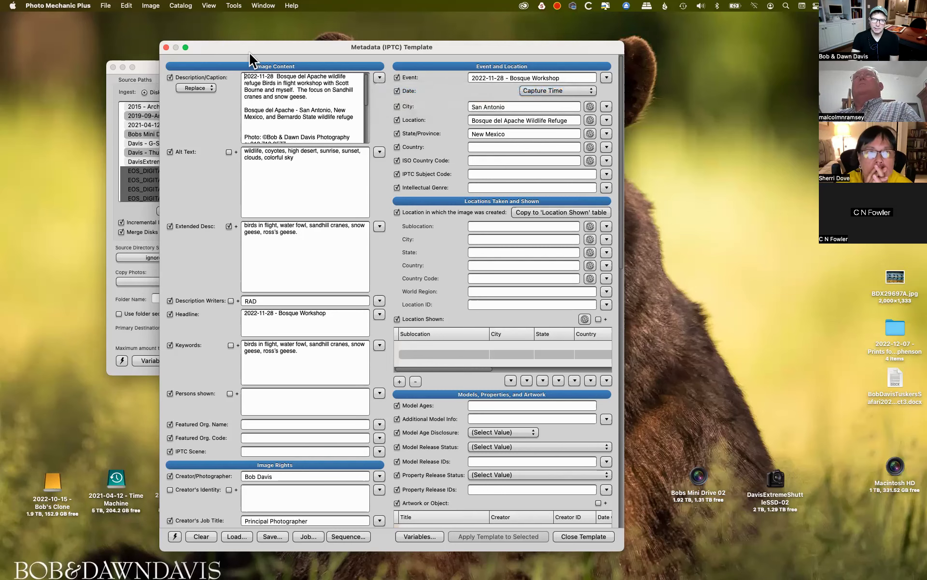
# Examine the saved choices for Creator/Photographer, Creator's Job Title, Copyright and Credit in the Image Rights section, leaving them as set
pyautogui.scroll(-1, 297, 277)
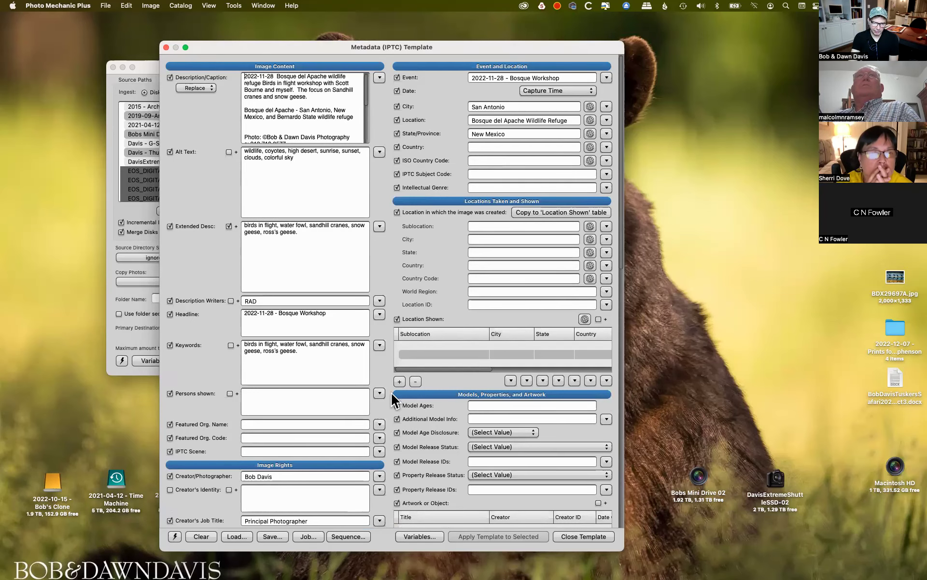
pyautogui.scroll(-2, 414, 395)
pyautogui.scroll(-8, 414, 395)
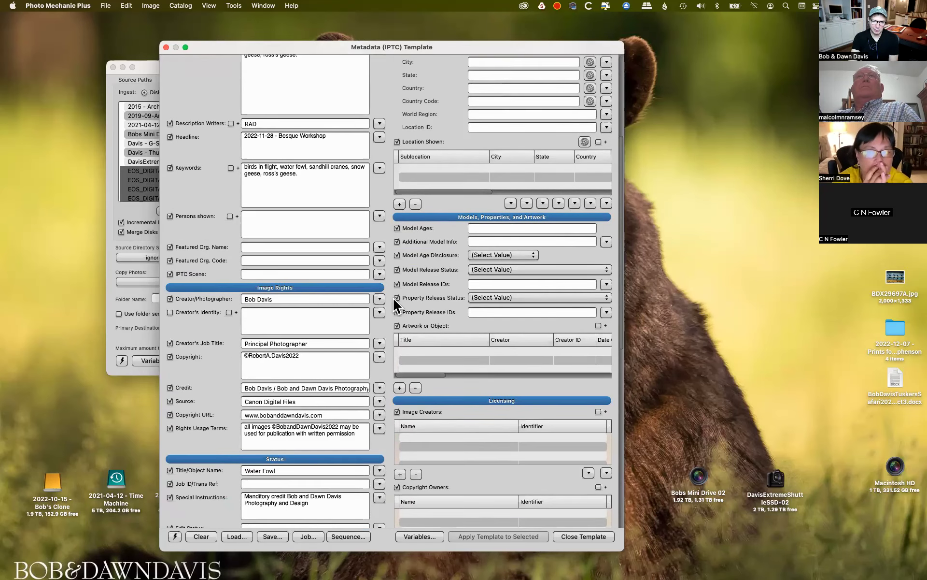
pyautogui.click(379, 298)
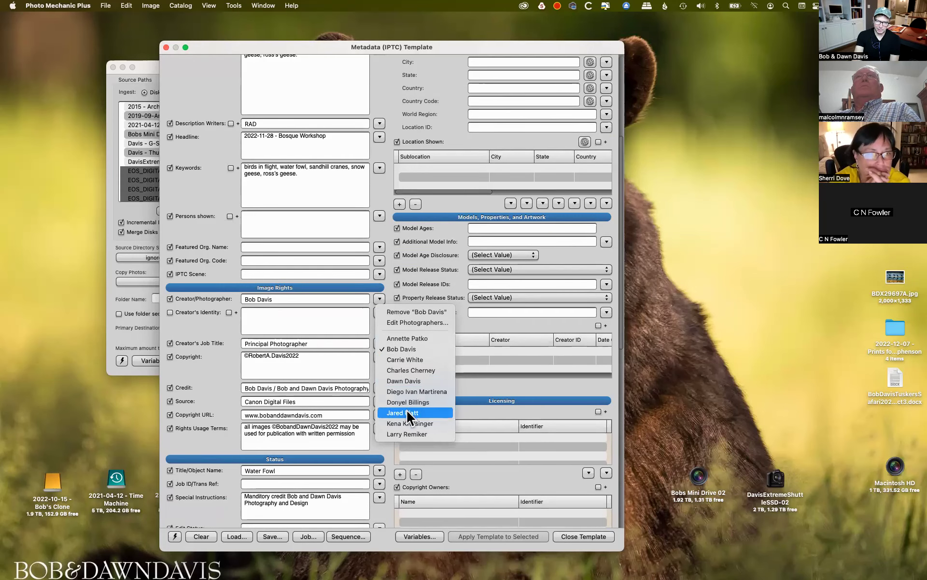
pyautogui.click(350, 315)
pyautogui.click(380, 343)
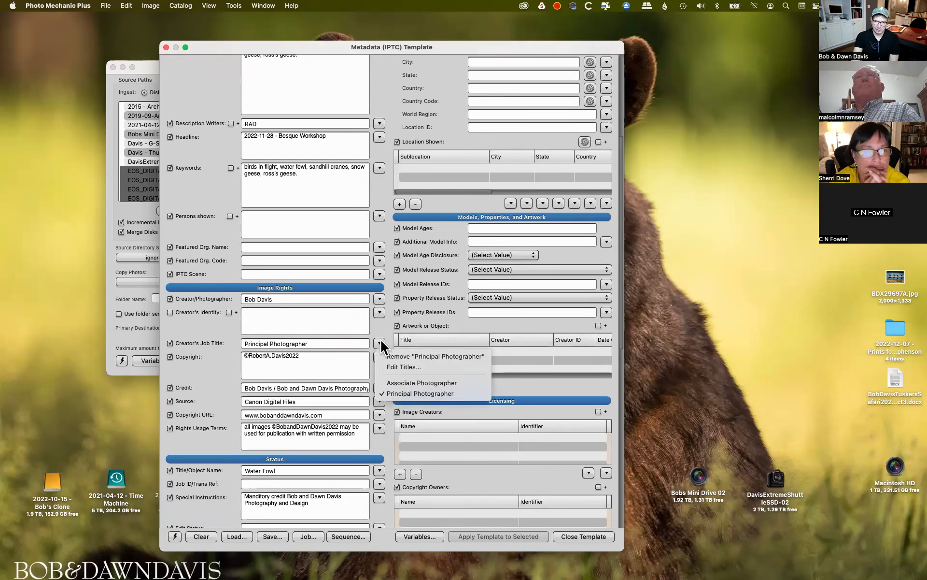
pyautogui.click(369, 338)
pyautogui.click(380, 357)
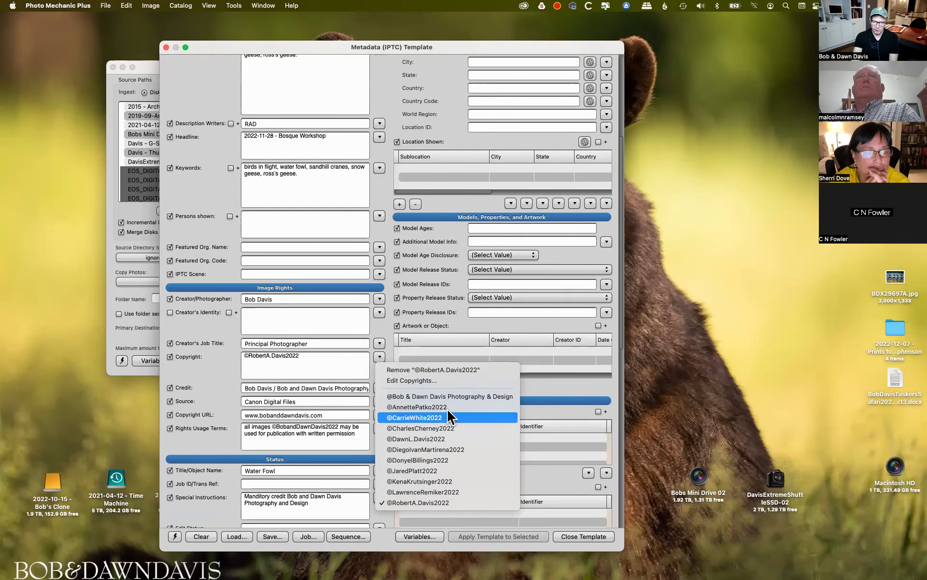
pyautogui.click(344, 368)
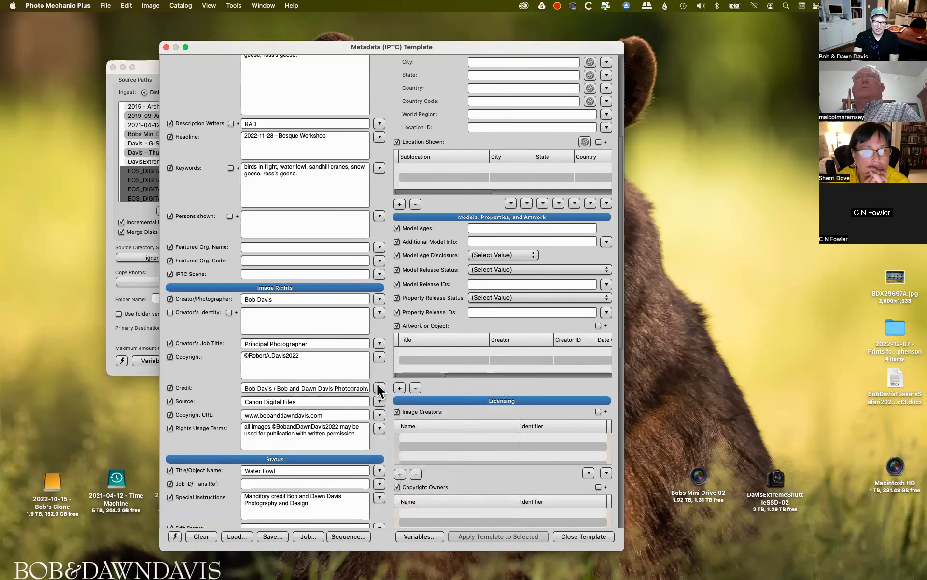
pyautogui.click(380, 388)
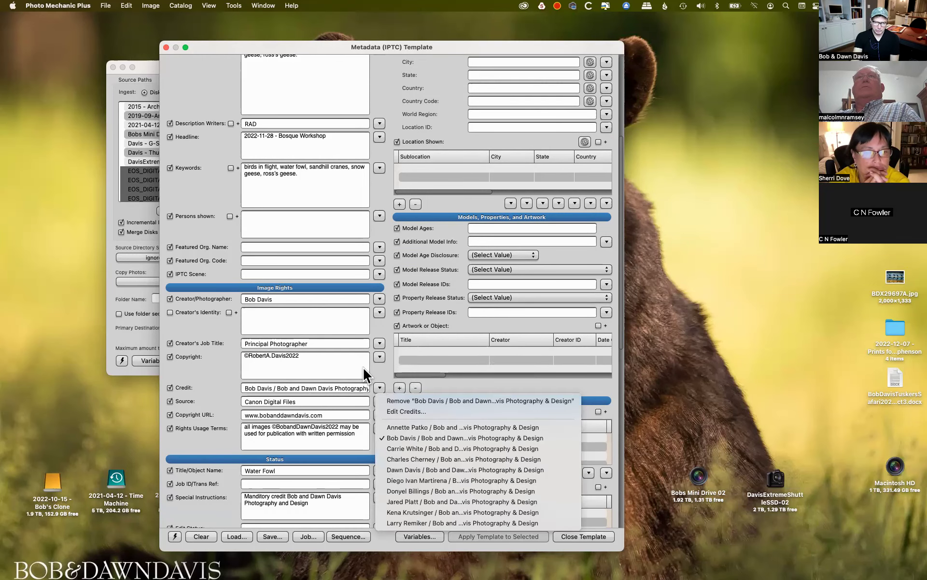
pyautogui.click(364, 366)
# Read through the whole Description/Caption text of the template, including the photo credit and contact lines
pyautogui.scroll(10, 375, 414)
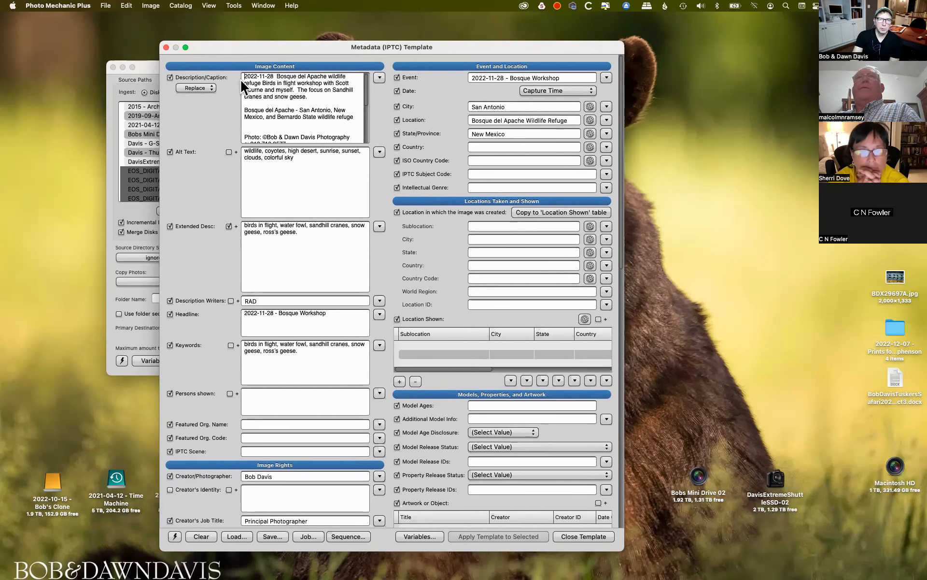
pyautogui.moveTo(244, 76); pyautogui.dragTo(348, 124)
pyautogui.scroll(3, 348, 125)
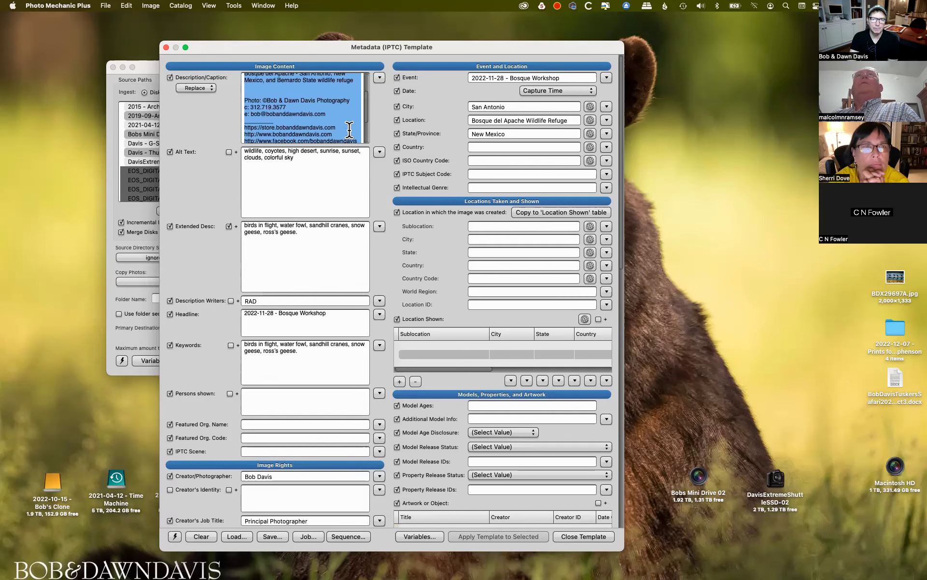
pyautogui.click(346, 115)
pyautogui.scroll(1, 346, 115)
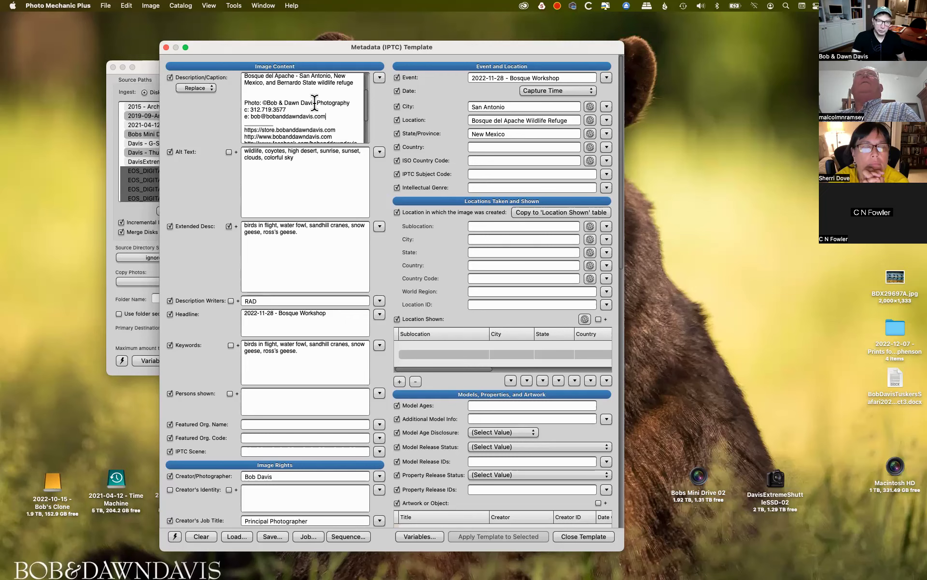
# Insert a new line containing a © symbol above the photo credit in the Description/Caption text
pyautogui.click(288, 90)
pyautogui.press('Return')
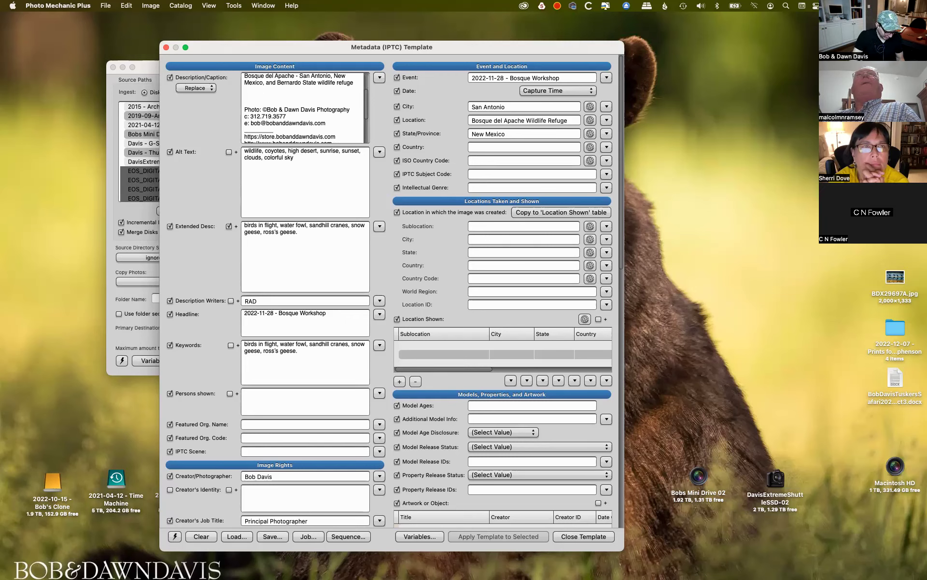
pyautogui.press('alt')
pyautogui.write('©')
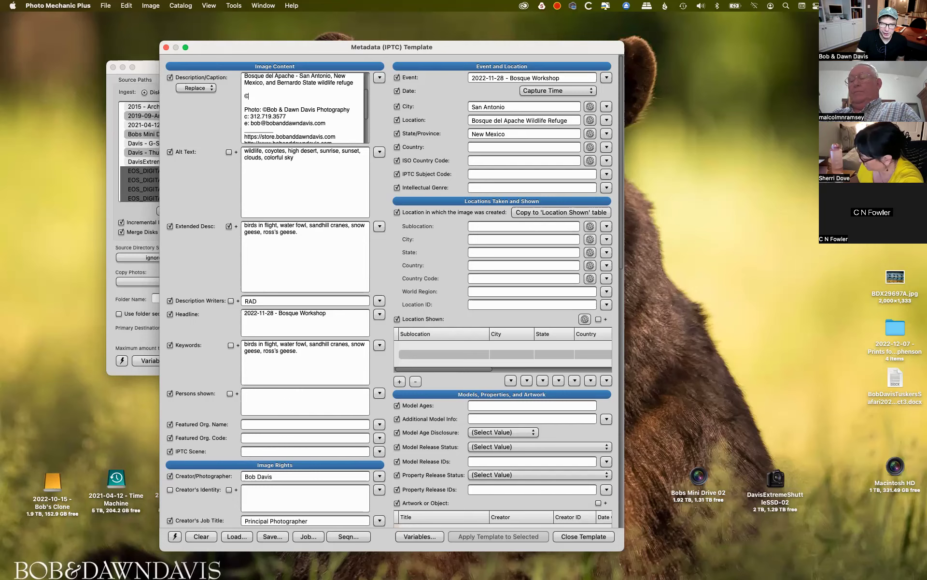
pyautogui.press('alt')
pyautogui.write('©')
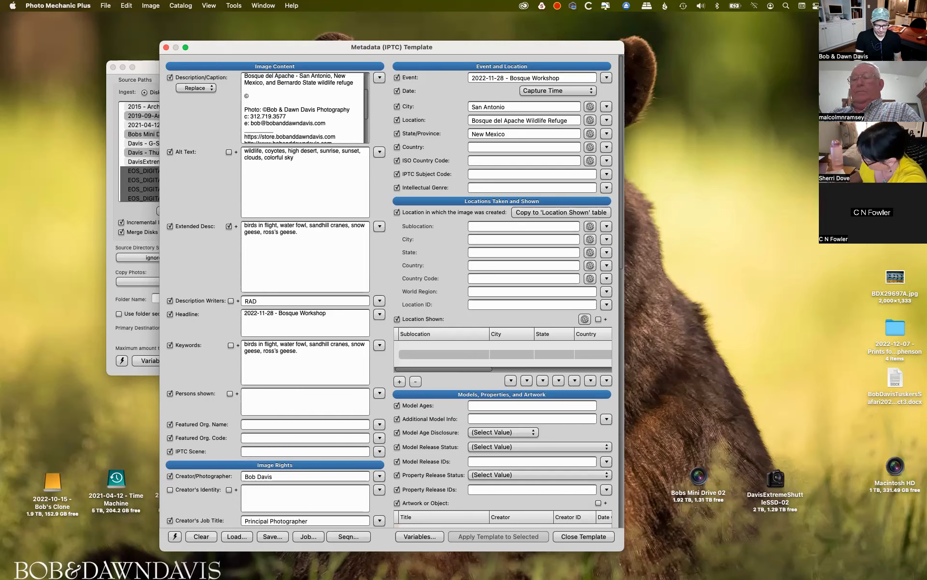
# Remove the © symbol and the extra blank line above the photo credit in the caption
pyautogui.press('BackSpace')
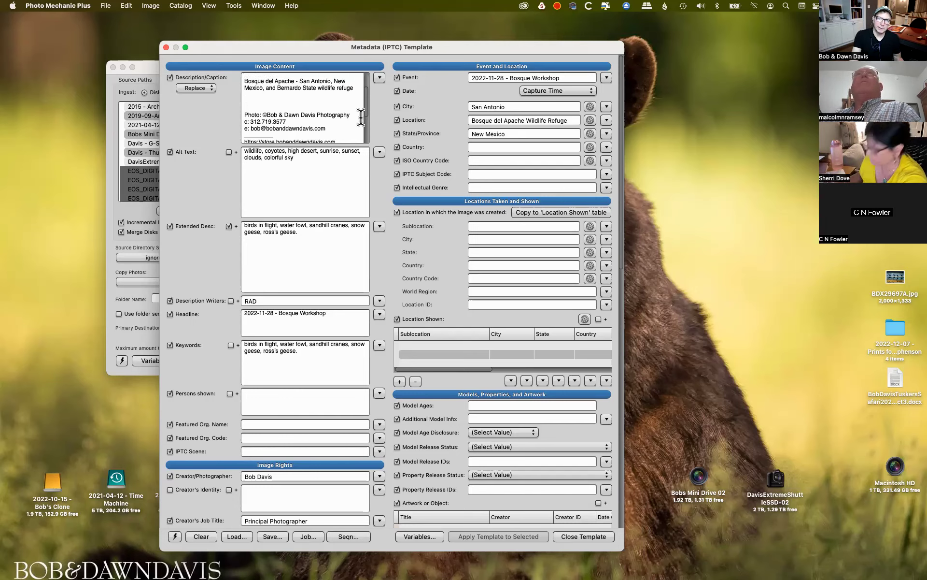
pyautogui.scroll(-5, 356, 117)
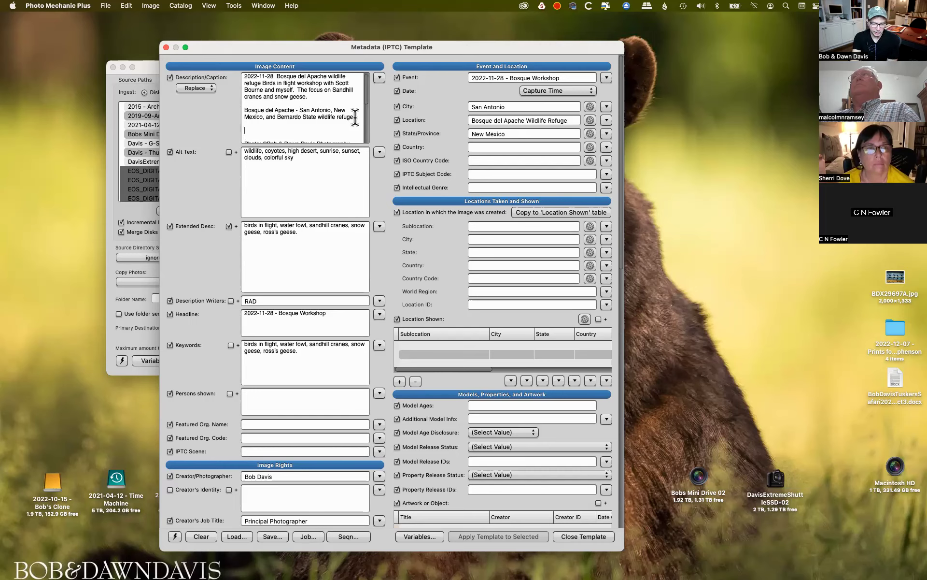
pyautogui.press('BackSpace')
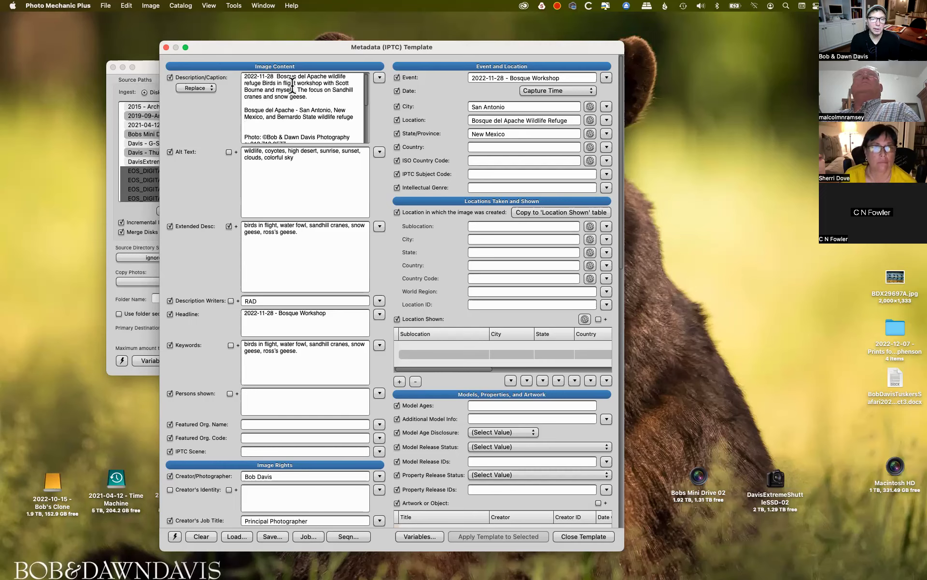
# Read the contact and web link lines in the Description/Caption text, checking the source disks in the Ingest dialog behind the template
pyautogui.scroll(-3, 307, 96)
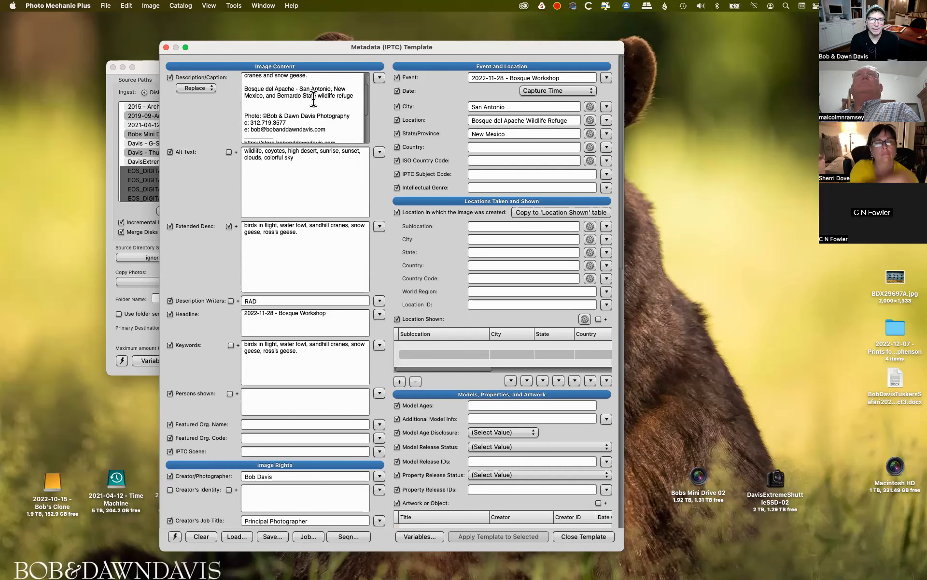
pyautogui.scroll(-6, 286, 114)
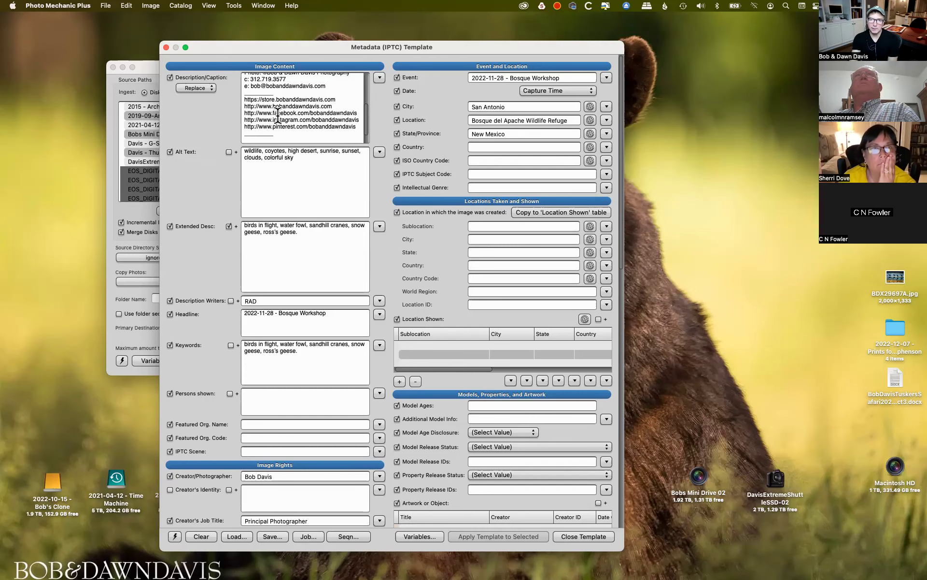
pyautogui.moveTo(271, 47); pyautogui.dragTo(432, 59)
pyautogui.moveTo(219, 69); pyautogui.dragTo(171, 65)
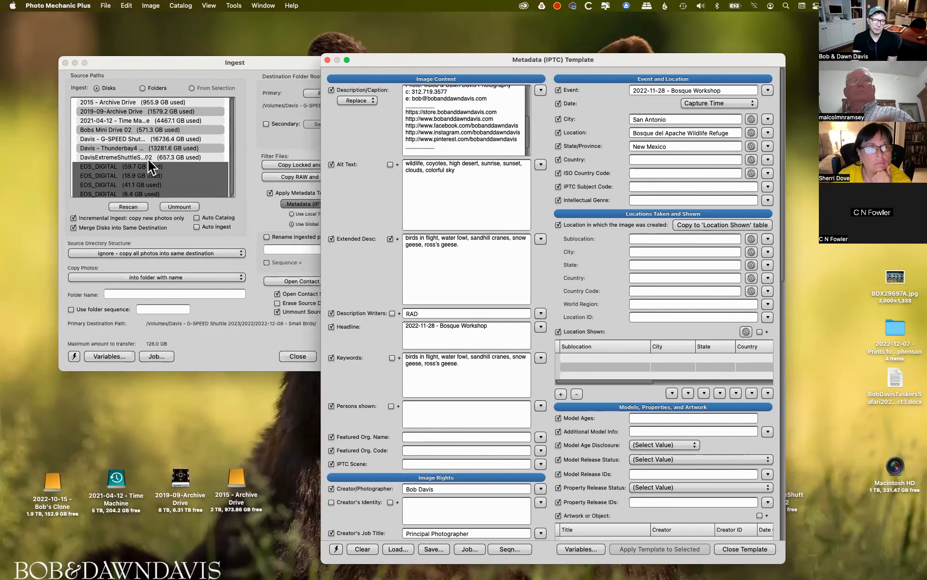
pyautogui.moveTo(426, 56); pyautogui.dragTo(185, 57)
pyautogui.scroll(-2, 296, 89)
pyautogui.scroll(2, 275, 114)
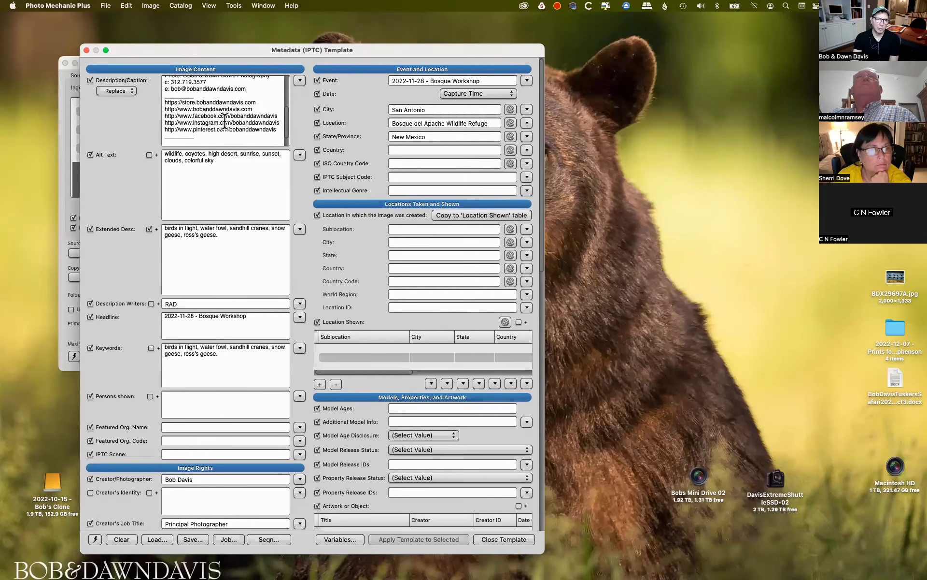
pyautogui.click(238, 165)
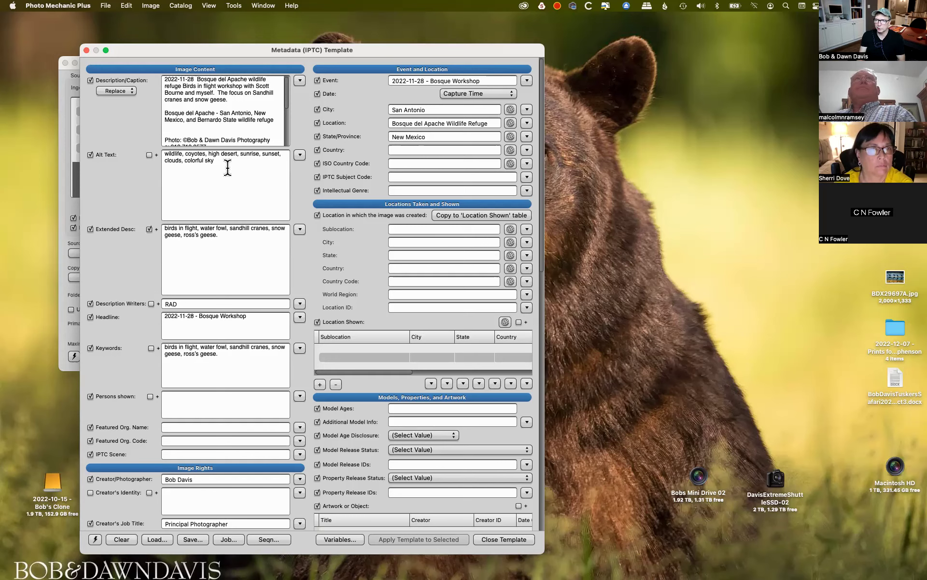
# Switch to Finder to view an empty search window for This Mac and its search field, closing it when done
pyautogui.click(682, 231)
pyautogui.press('super+f')
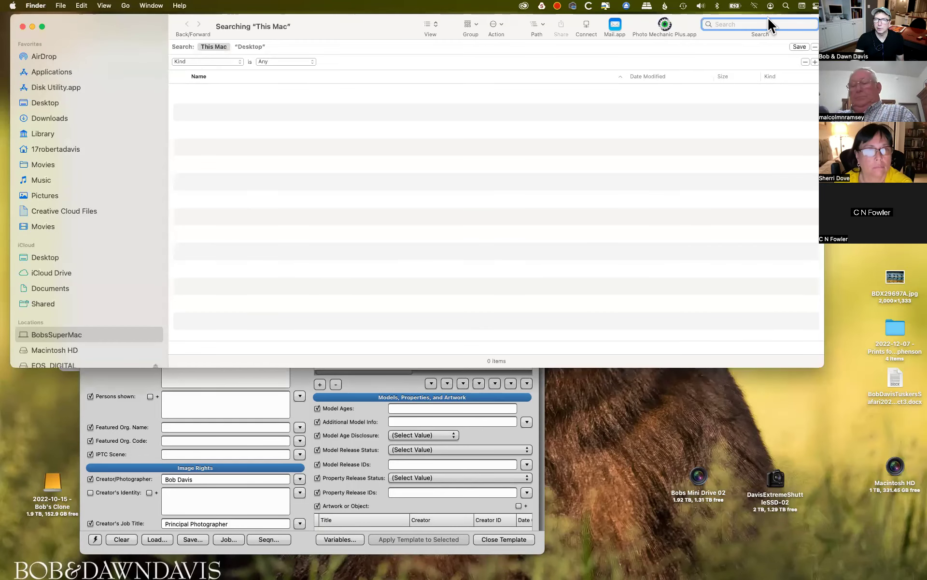
pyautogui.moveTo(171, 33); pyautogui.dragTo(160, 148)
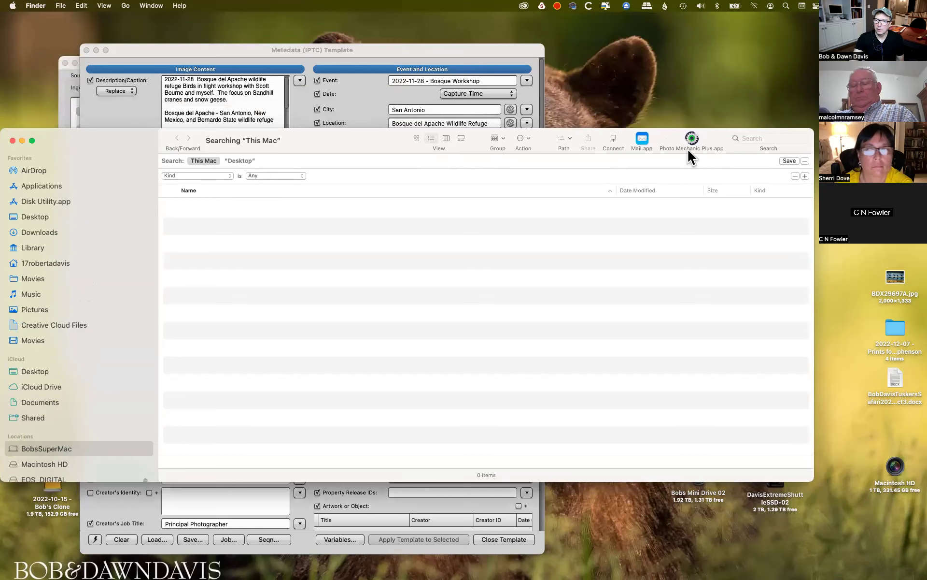
pyautogui.moveTo(711, 132); pyautogui.dragTo(649, 130)
pyautogui.click(689, 135)
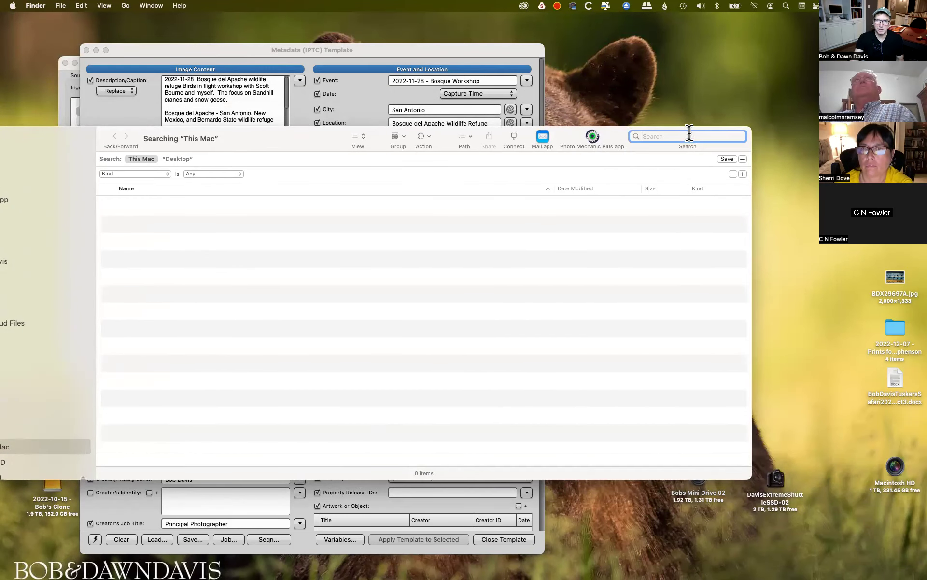
pyautogui.moveTo(30, 136); pyautogui.dragTo(99, 119)
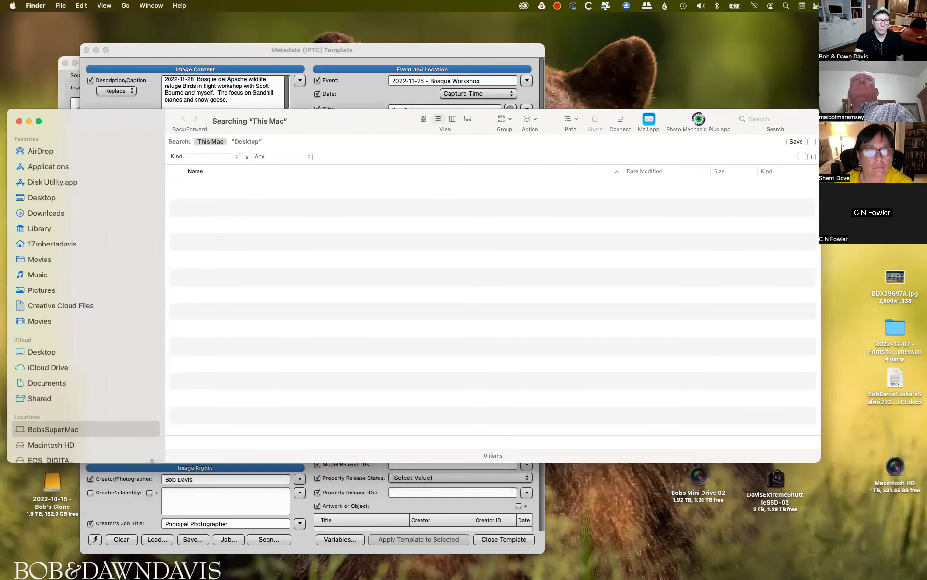
pyautogui.click(19, 121)
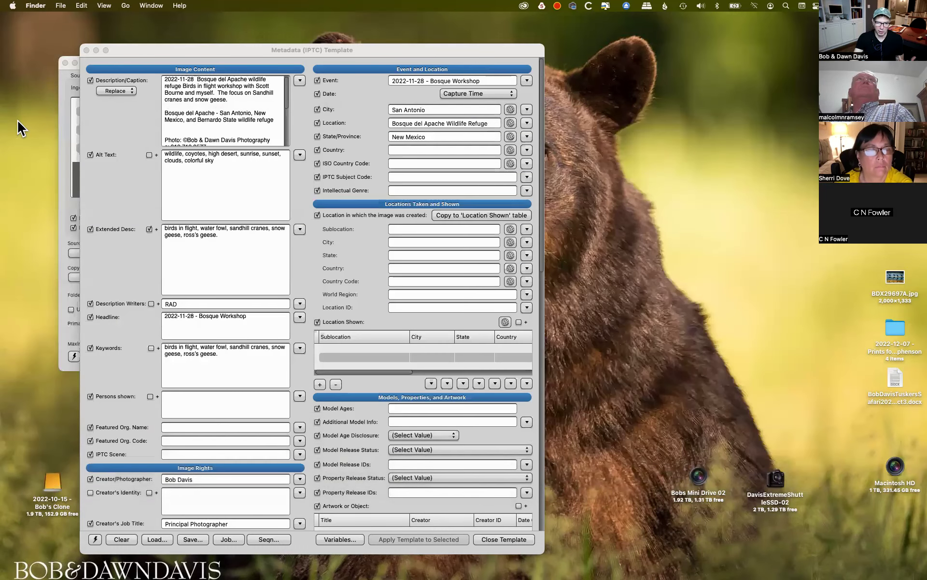
# Add "2022-11-28 - Bosque Workshop" to the saved choices of the template's Event field
pyautogui.scroll(-8, 256, 125)
pyautogui.scroll(8, 256, 118)
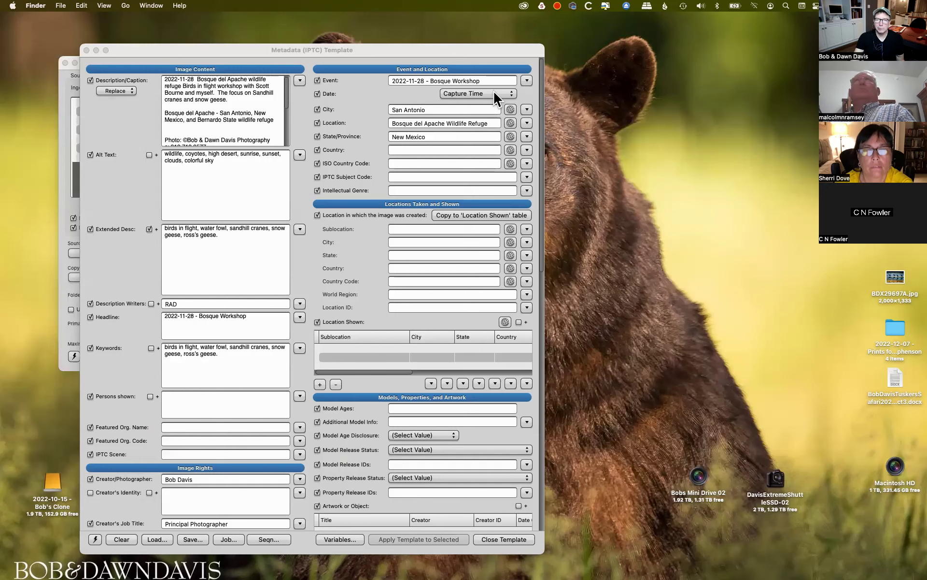
pyautogui.click(526, 81)
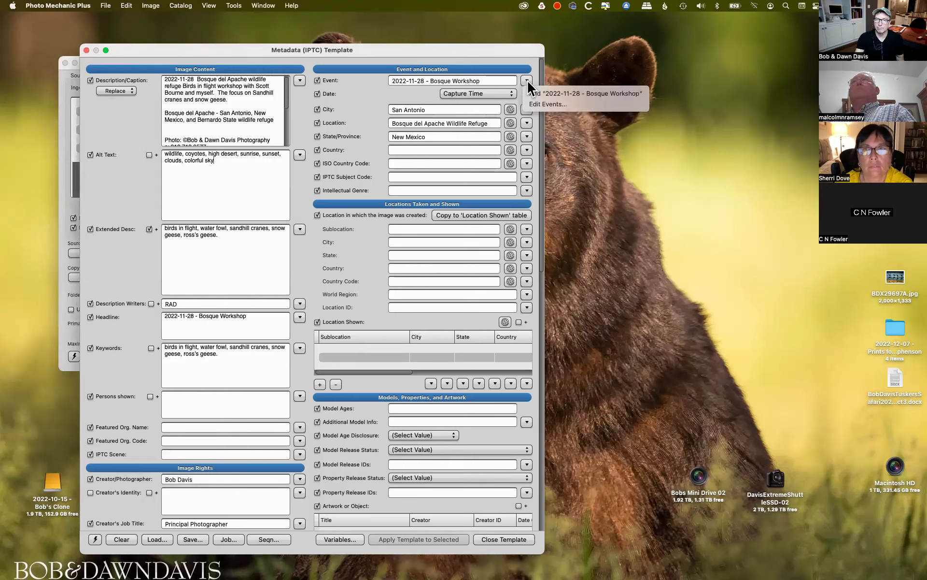
pyautogui.click(558, 94)
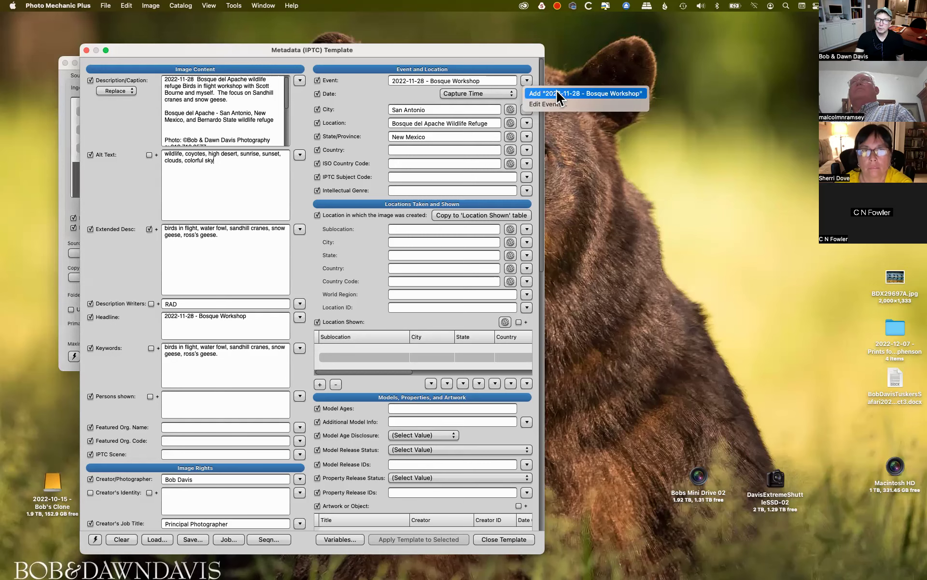
# Set the Event field to "2022-12-14 - Canada" and add that entry to its saved choices
pyautogui.moveTo(512, 81); pyautogui.dragTo(313, 80)
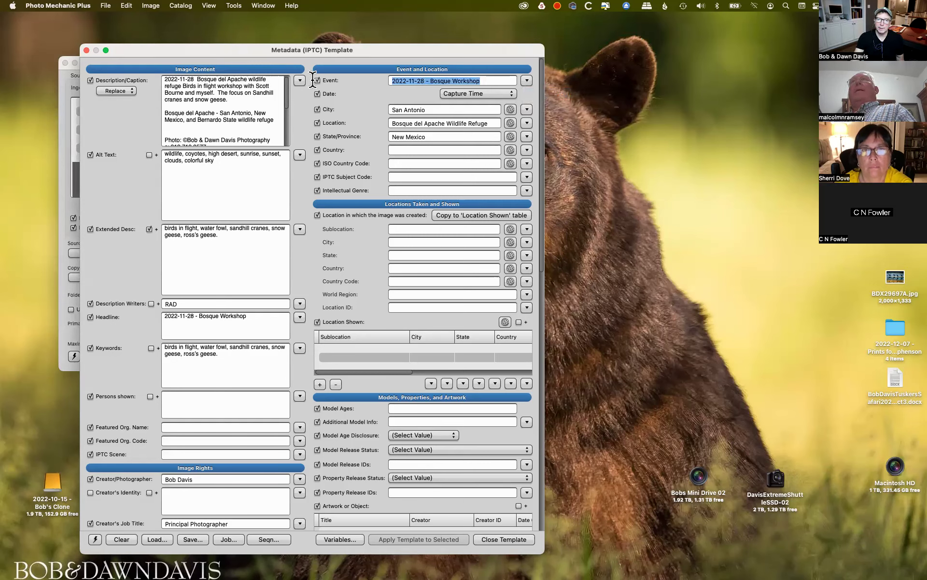
pyautogui.write('20')
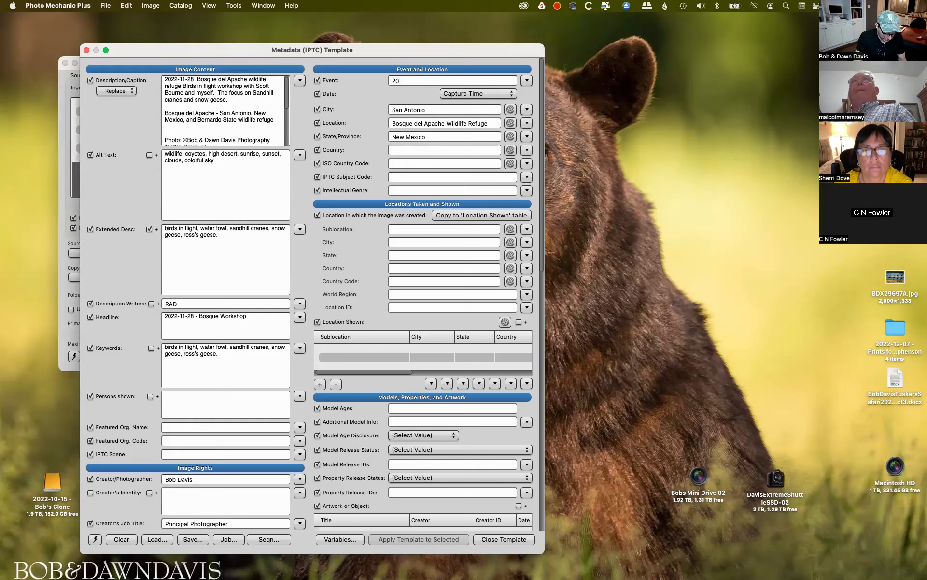
pyautogui.write('22-12')
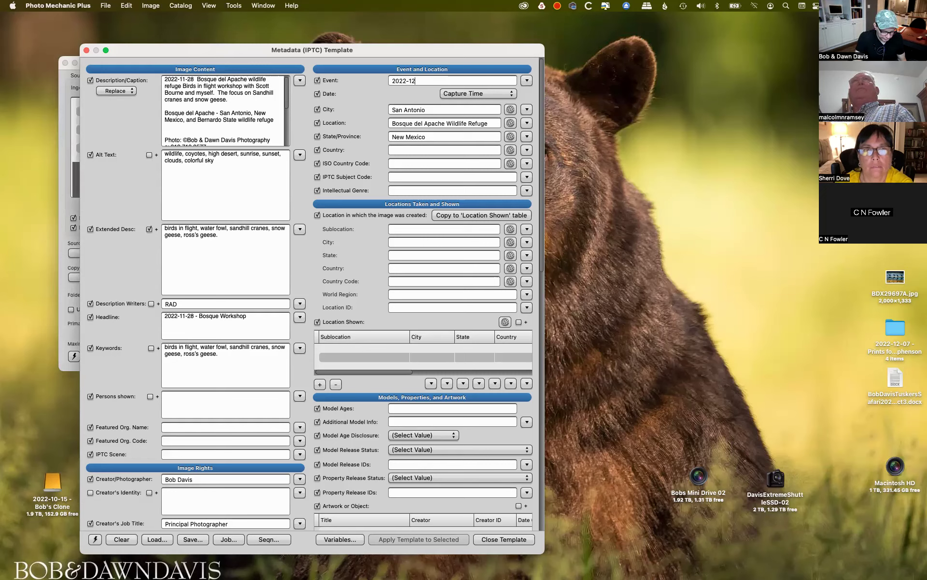
pyautogui.write('-1')
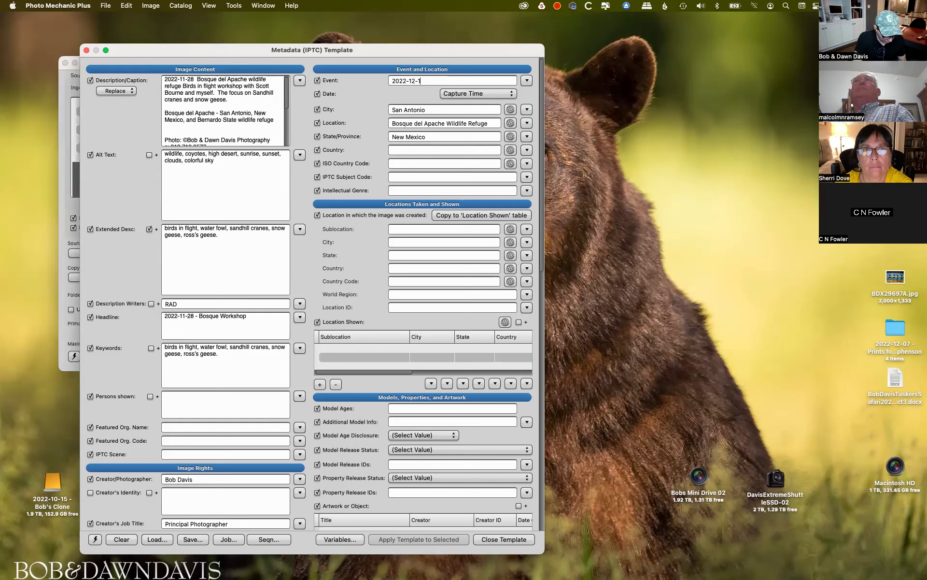
pyautogui.write('4 - Canada')
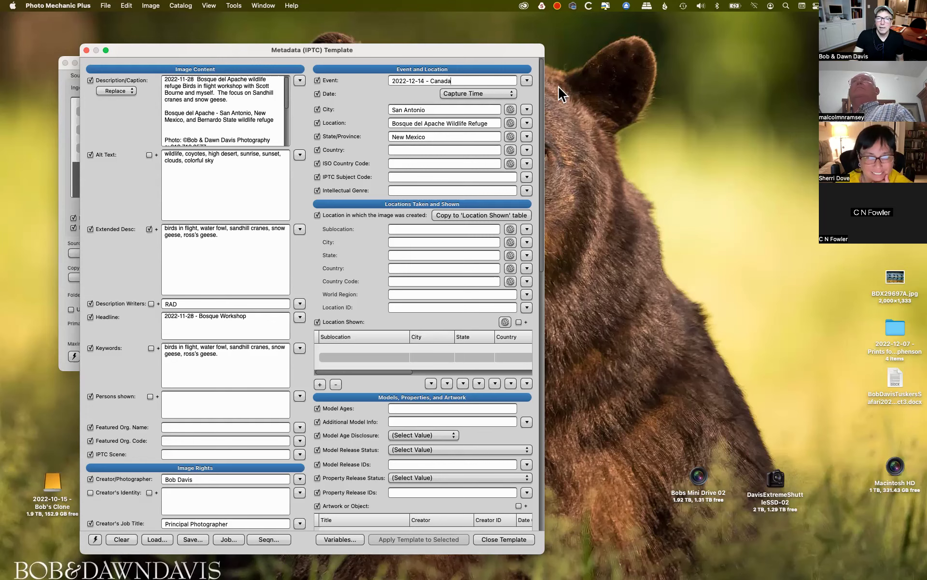
pyautogui.click(526, 80)
pyautogui.click(530, 93)
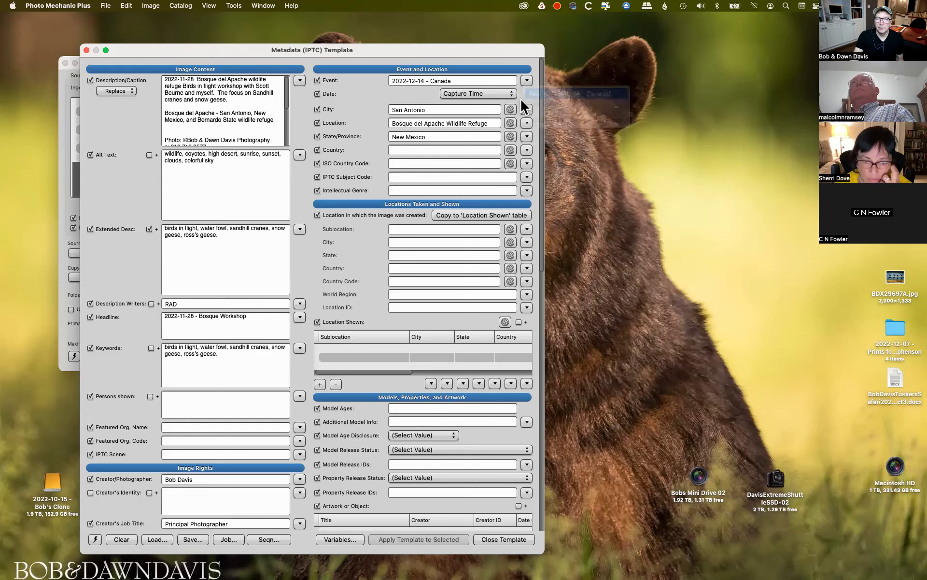
# Set the Event field back to the saved choice "2022-11-28 - Bosque Workshop"
pyautogui.click(526, 79)
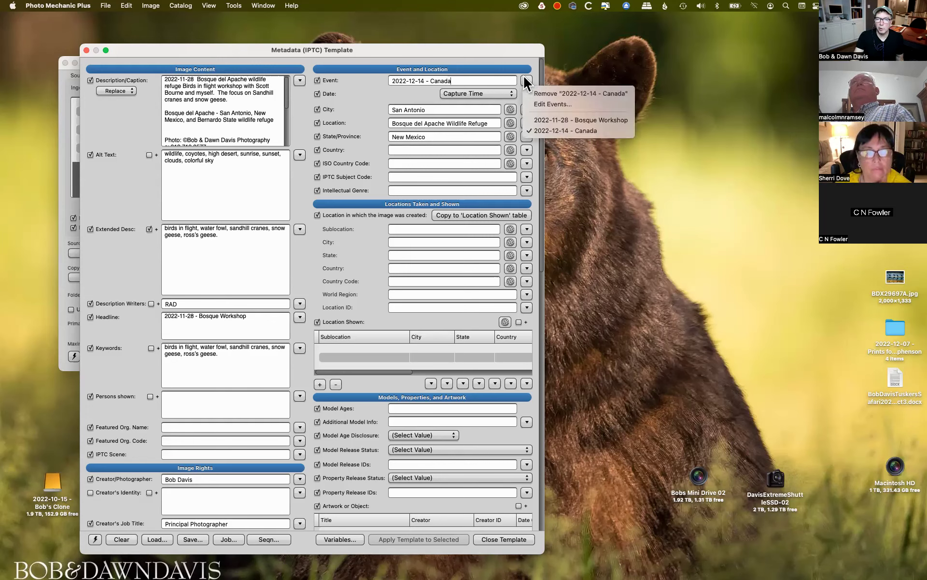
pyautogui.click(573, 119)
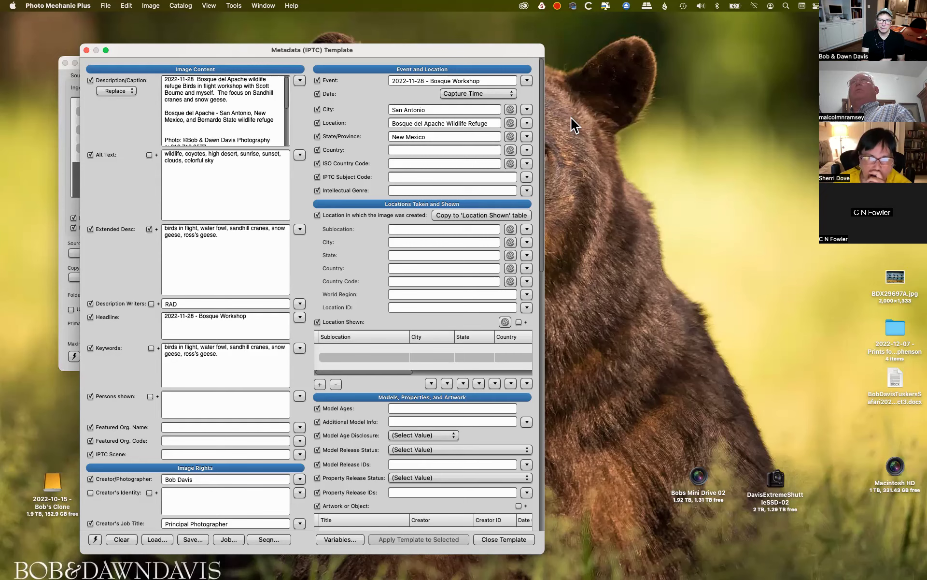
pyautogui.moveTo(265, 47); pyautogui.dragTo(293, 42)
# Examine the opening lines of the Description/Caption text, highlighting the date and location at its start
pyautogui.scroll(-5, 299, 79)
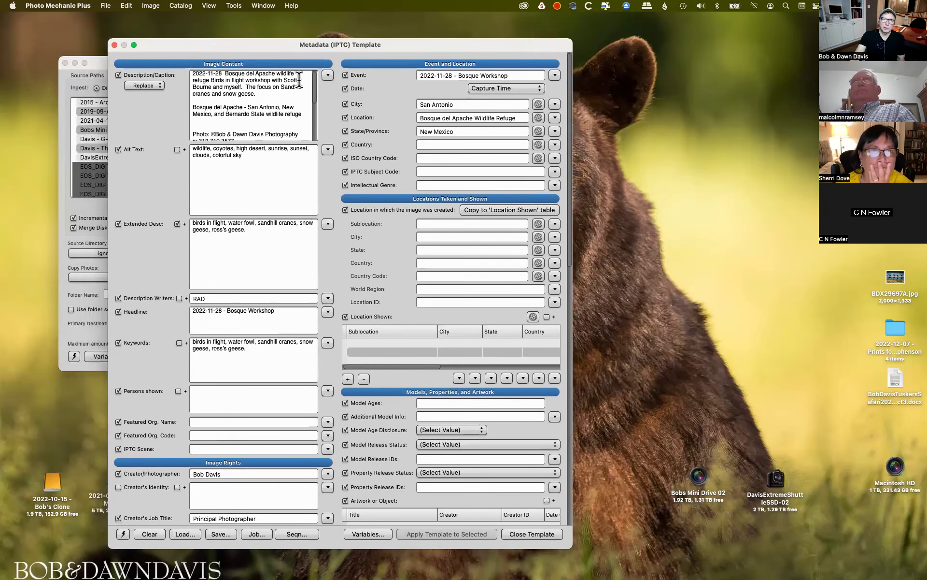
pyautogui.scroll(5, 299, 79)
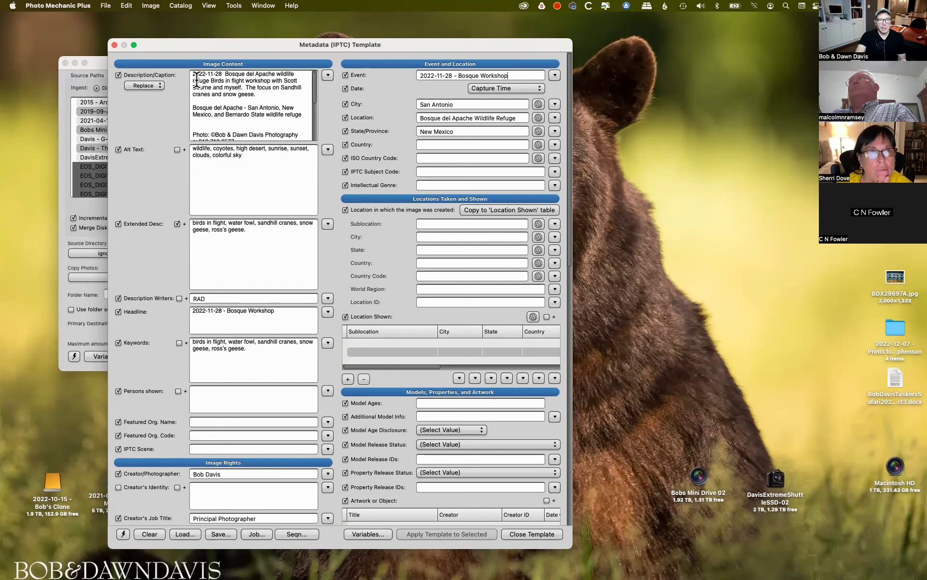
pyautogui.moveTo(192, 80); pyautogui.dragTo(304, 67)
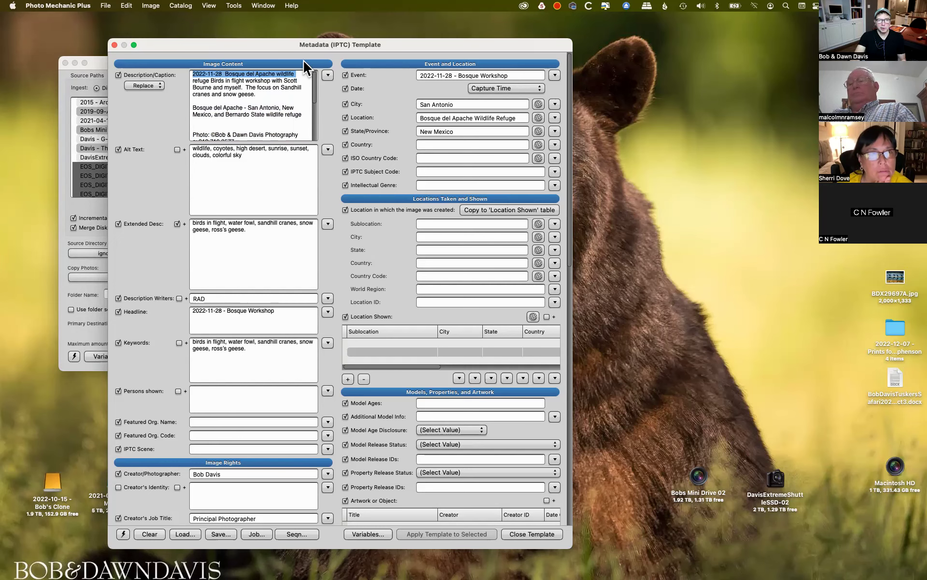
pyautogui.click(284, 94)
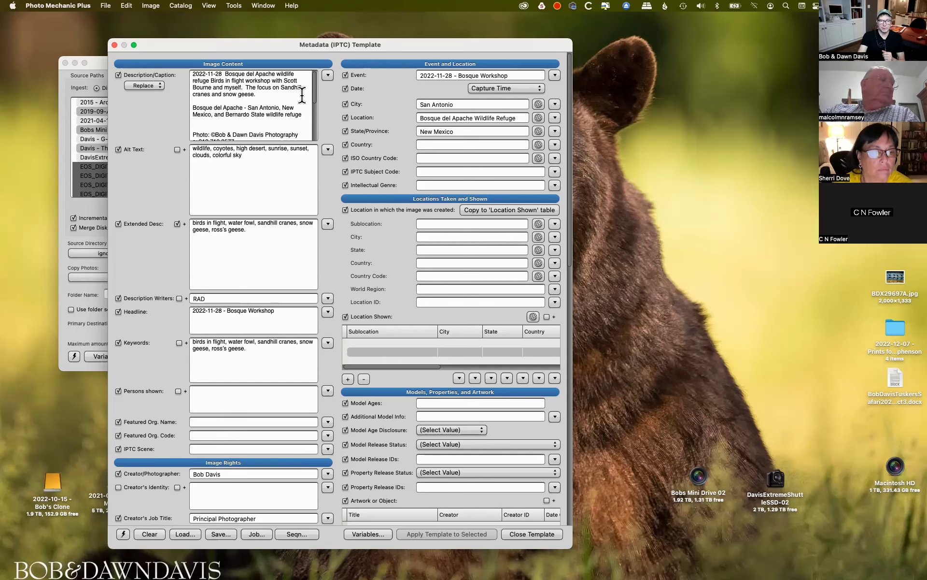
# Look over the remaining template sections, from Image Rights through Status and Contact Info to Image Preferences
pyautogui.scroll(-4, 290, 295)
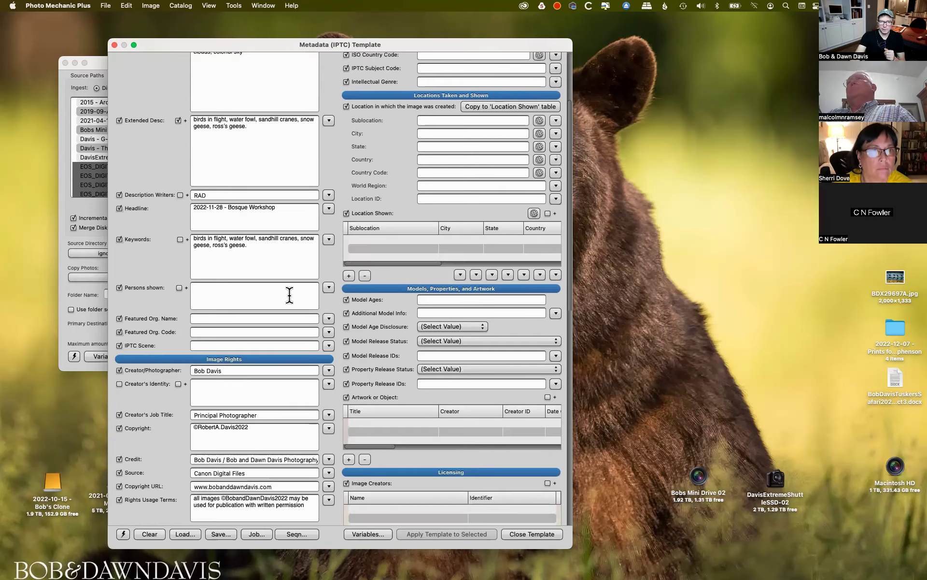
pyautogui.scroll(-6, 289, 295)
pyautogui.scroll(-7, 247, 391)
pyautogui.scroll(-6, 262, 319)
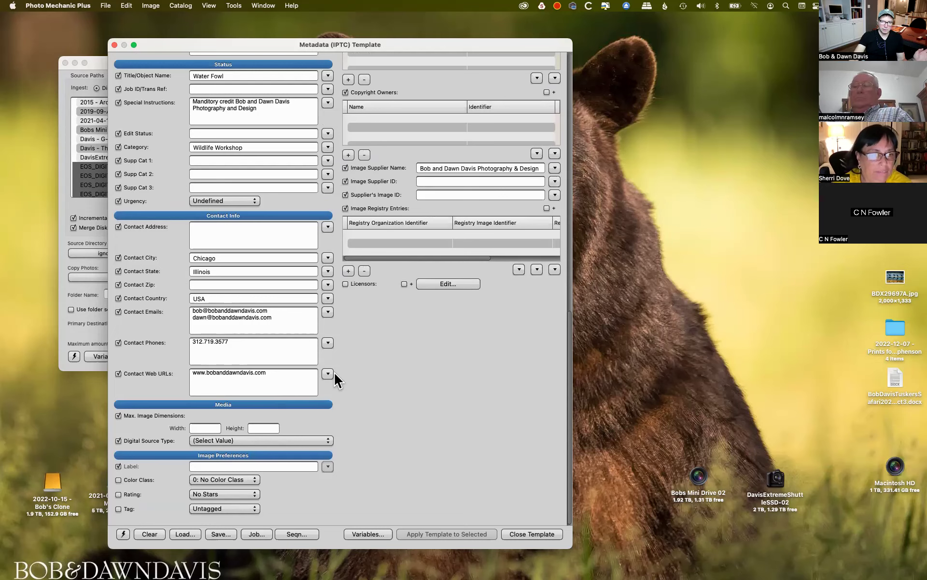
pyautogui.scroll(20, 334, 371)
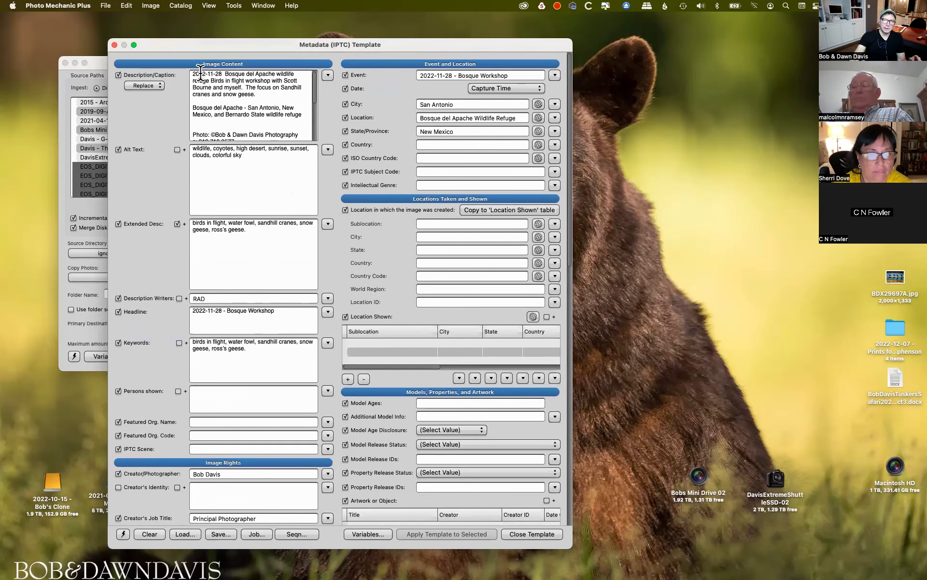
# Review the whole Description/Caption text down to the hashtags, and highlight its opening workshop paragraph
pyautogui.moveTo(193, 73); pyautogui.dragTo(316, 146)
pyautogui.click(308, 139)
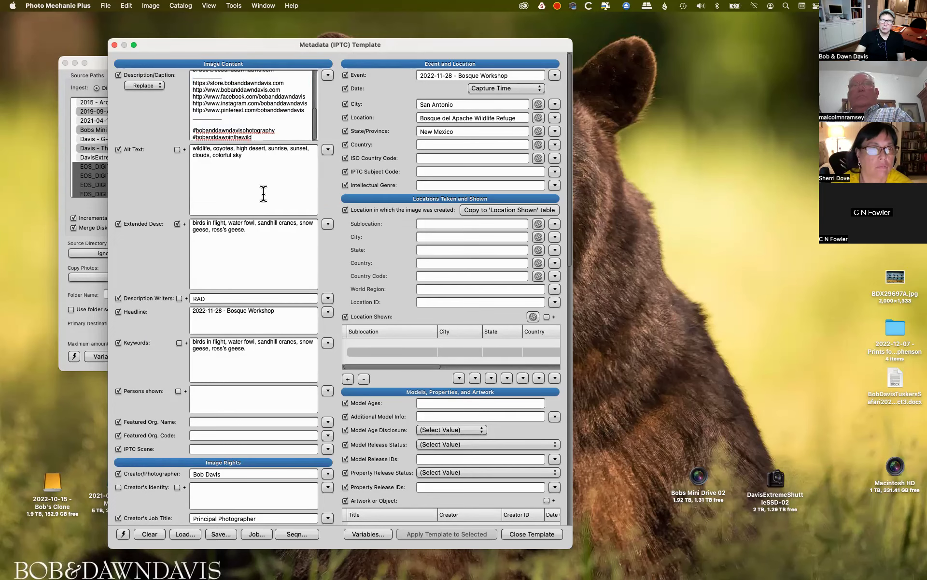
pyautogui.scroll(-2, 397, 184)
pyautogui.scroll(2, 396, 179)
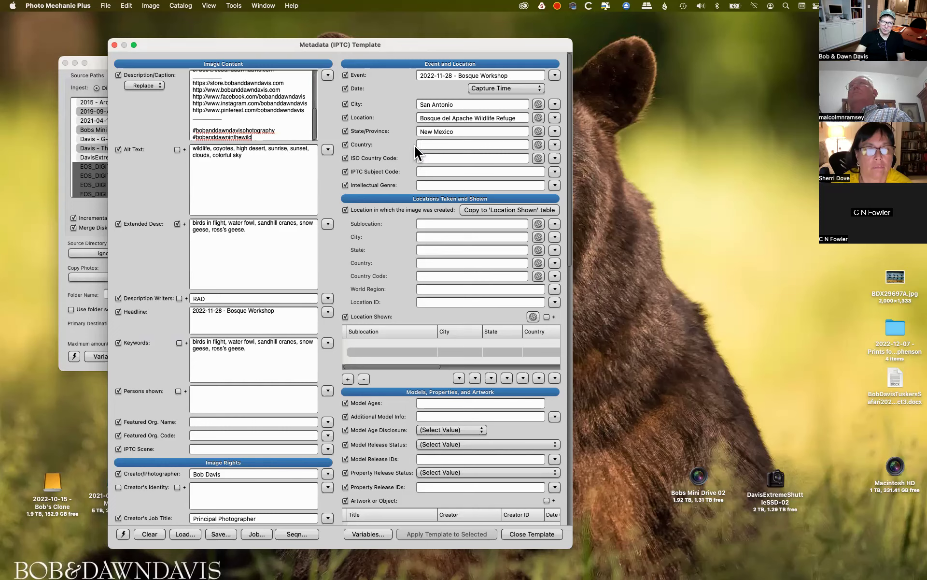
pyautogui.scroll(3, 273, 124)
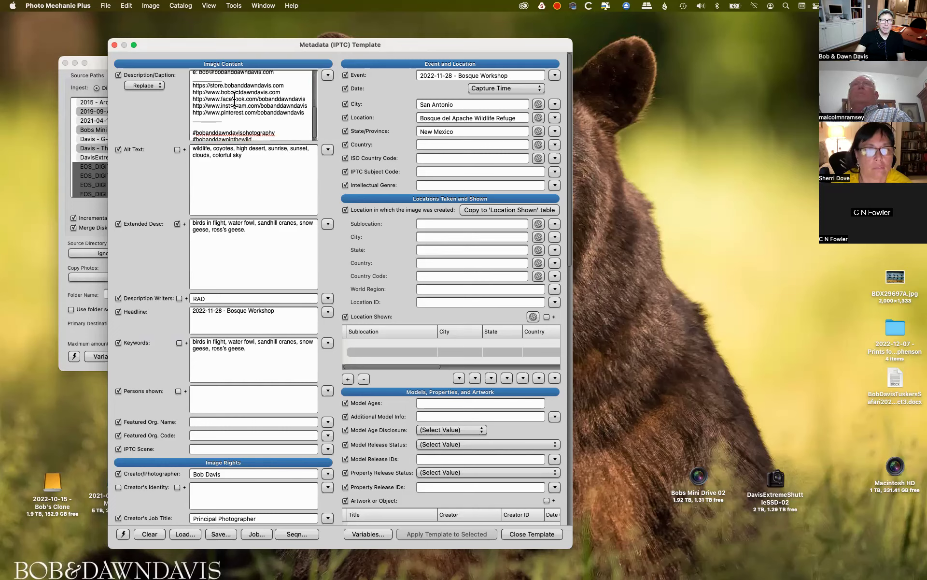
pyautogui.scroll(4, 253, 110)
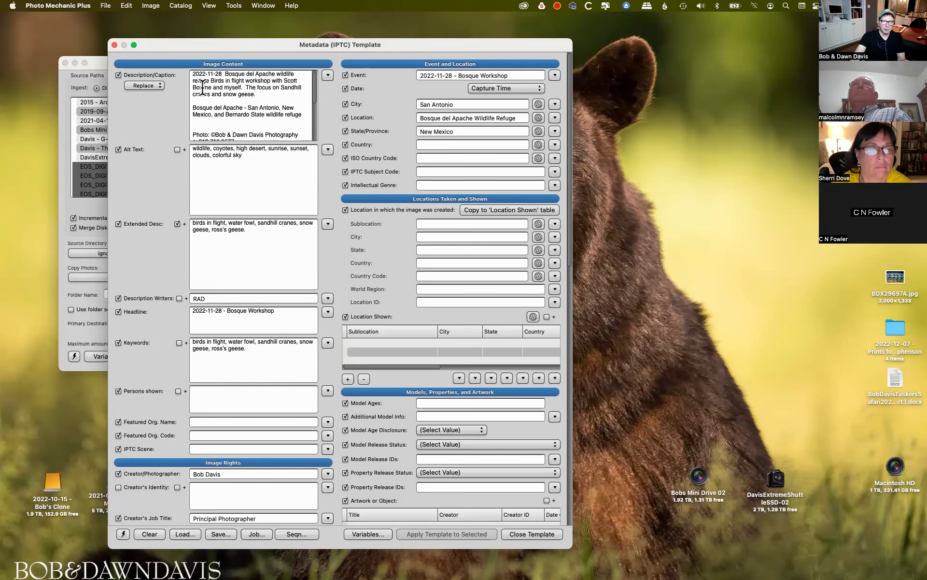
pyautogui.moveTo(193, 77); pyautogui.dragTo(305, 95)
pyautogui.click(305, 97)
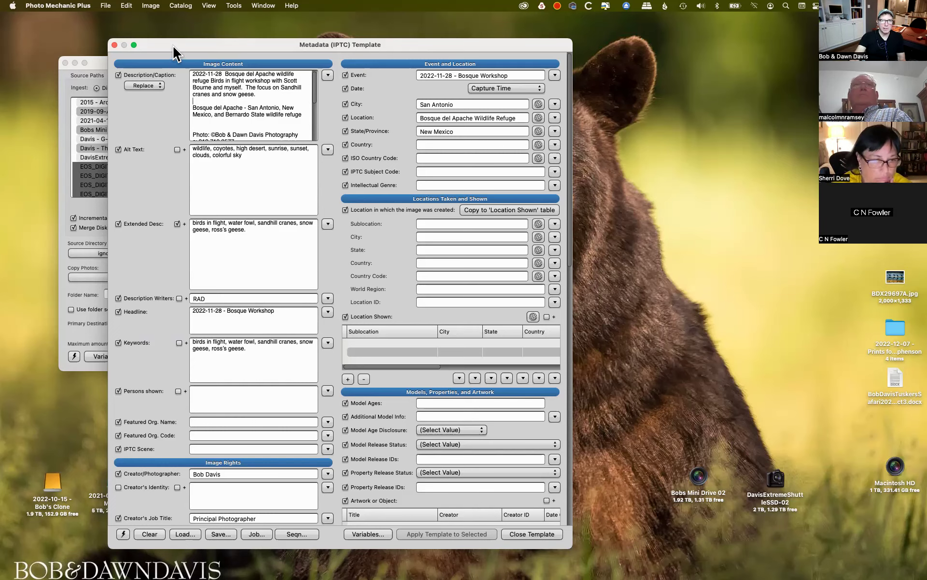
# Clear the values and field selections of the metadata template
pyautogui.moveTo(174, 47); pyautogui.dragTo(166, 25)
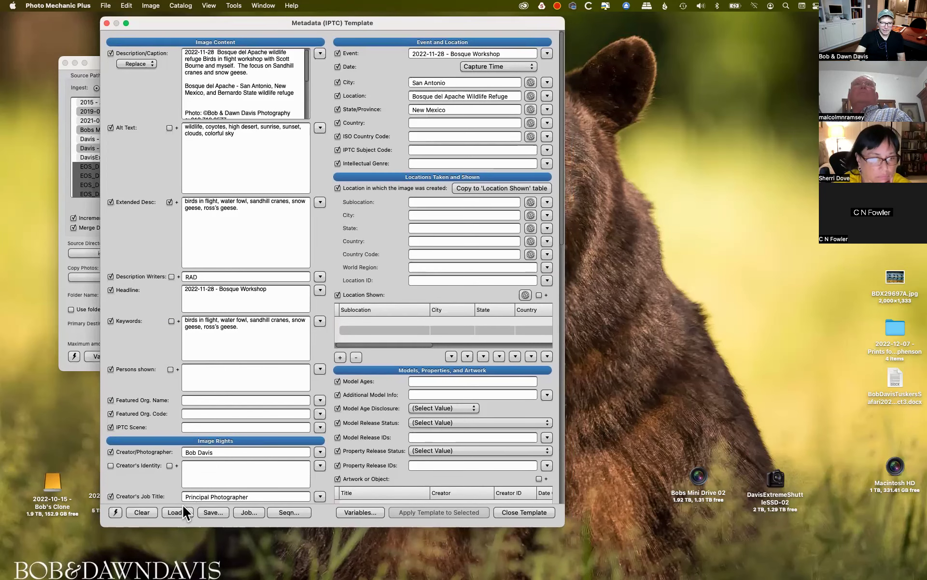
pyautogui.click(140, 513)
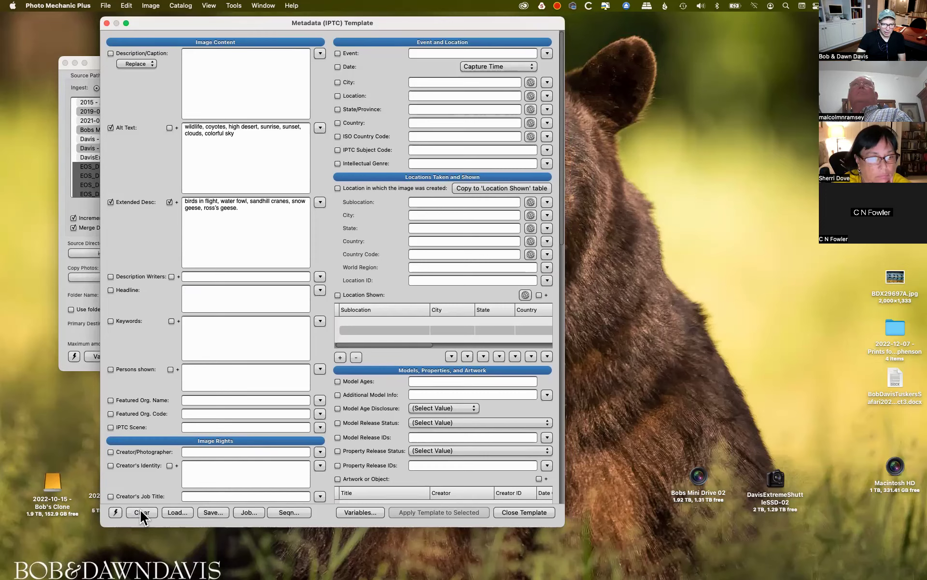
# Load the saved SocialMedia_Metadata.XMP file from the Desktop into the metadata template
pyautogui.click(175, 515)
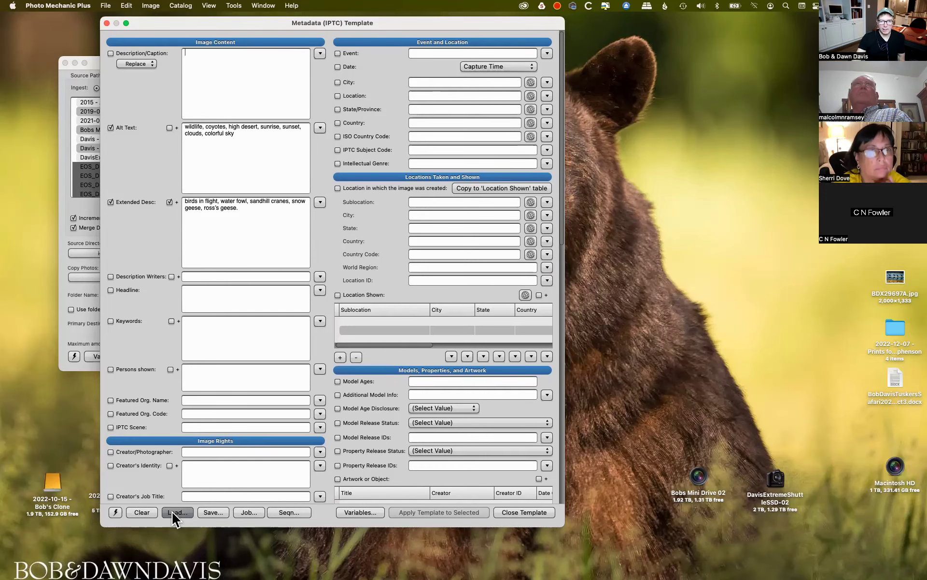
pyautogui.scroll(-5, 355, 223)
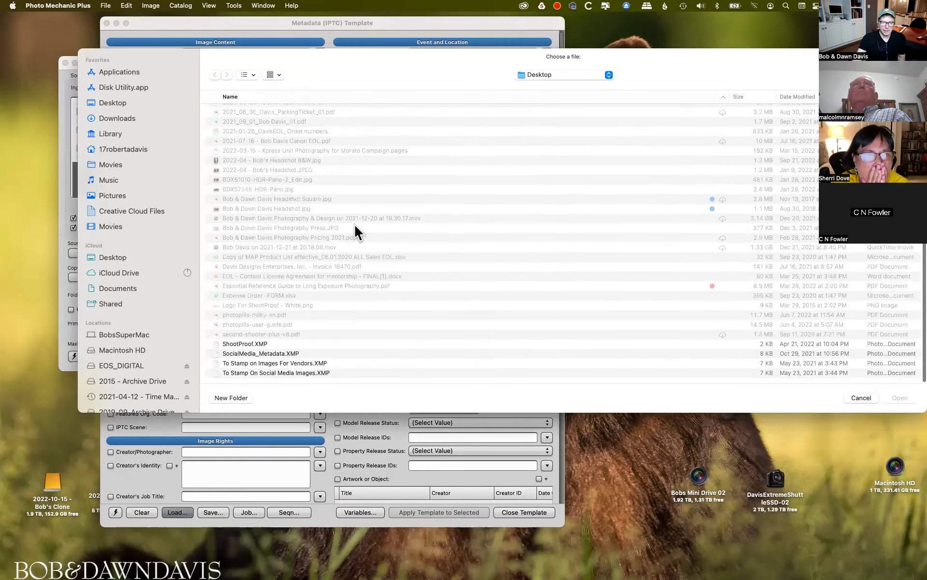
pyautogui.click(251, 353)
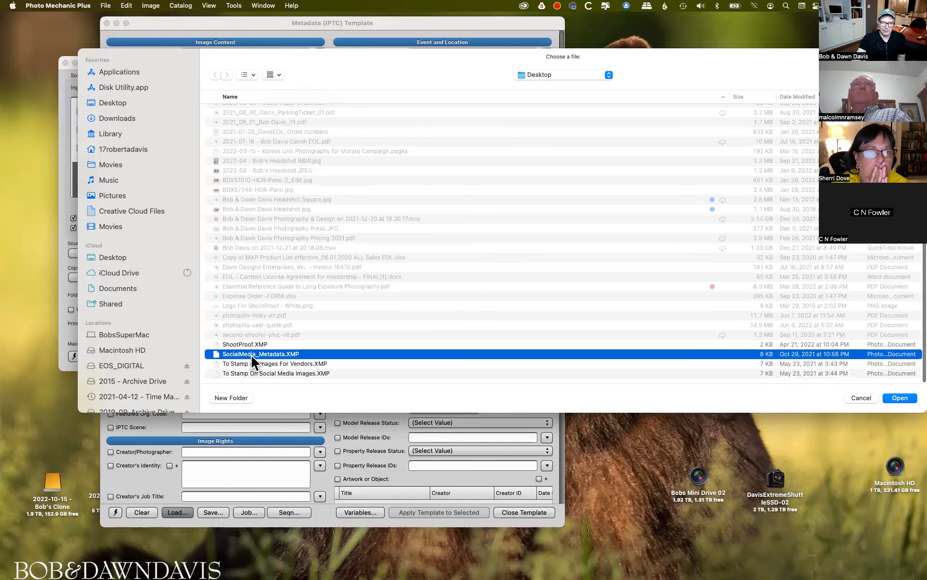
pyautogui.click(897, 397)
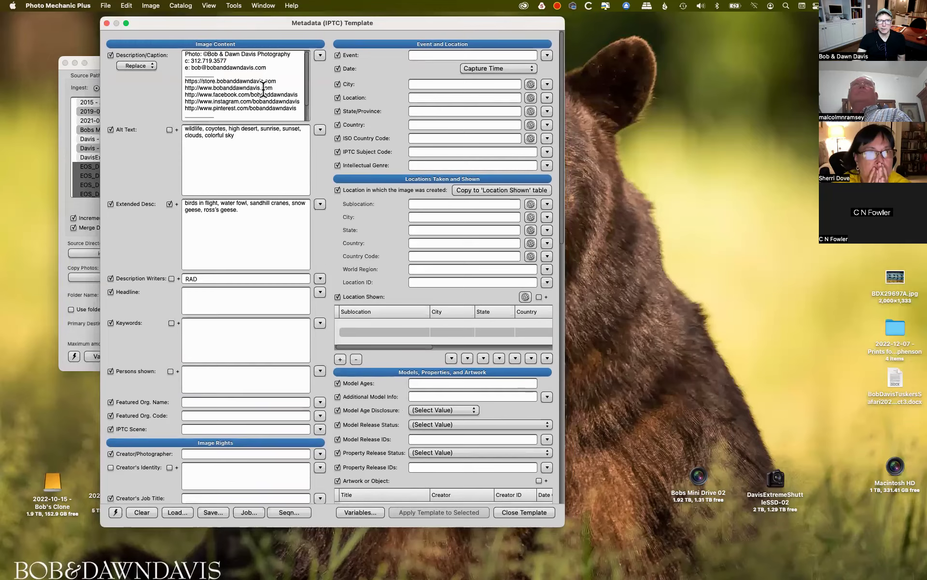
# Look over the loaded template fields, close the template, and start ingesting photos from the selected memory cards
pyautogui.moveTo(177, 23); pyautogui.dragTo(191, 62)
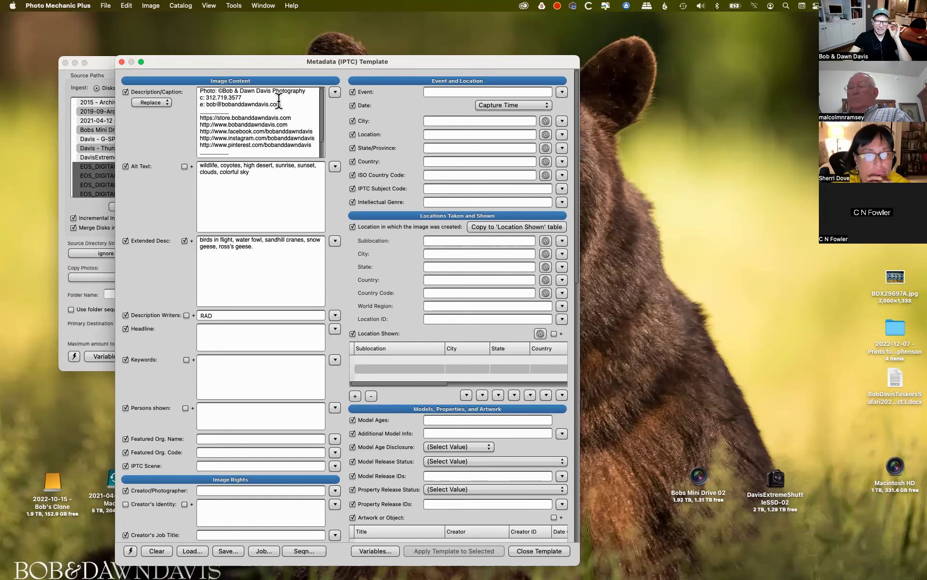
pyautogui.scroll(-2, 263, 82)
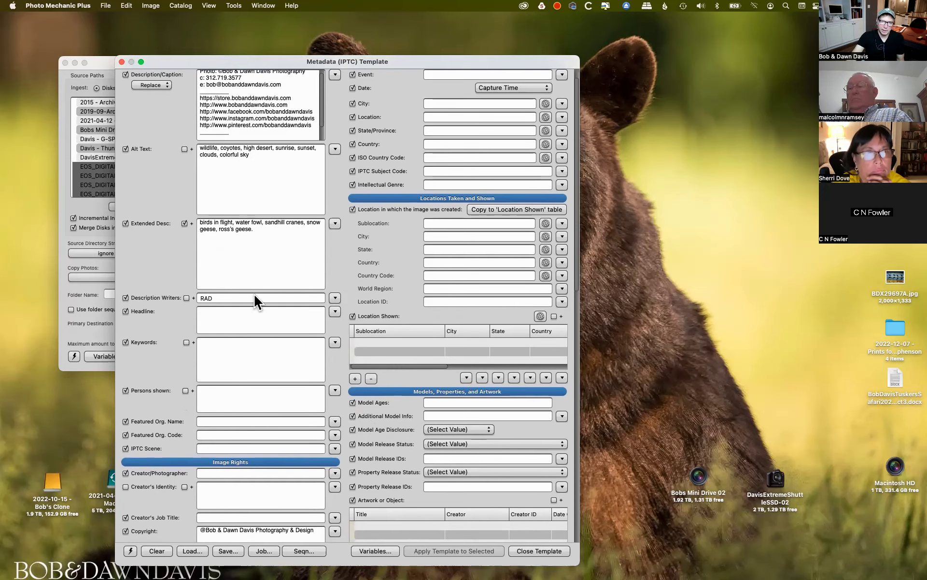
pyautogui.scroll(-4, 258, 295)
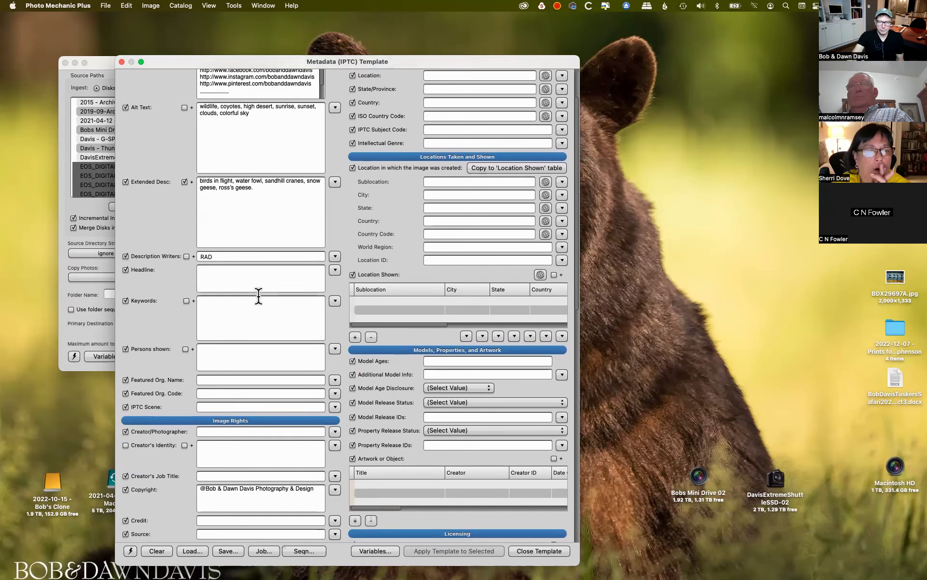
pyautogui.click(539, 550)
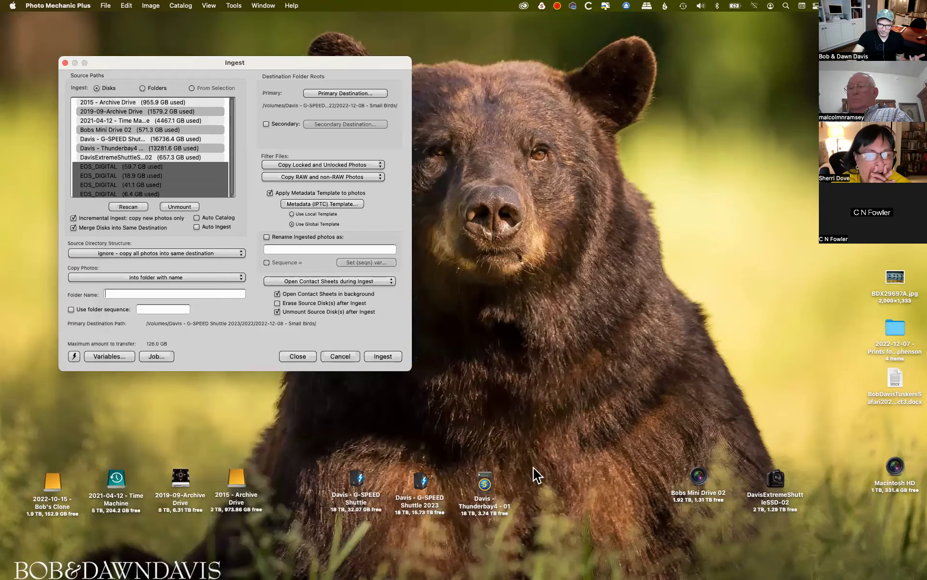
pyautogui.click(383, 357)
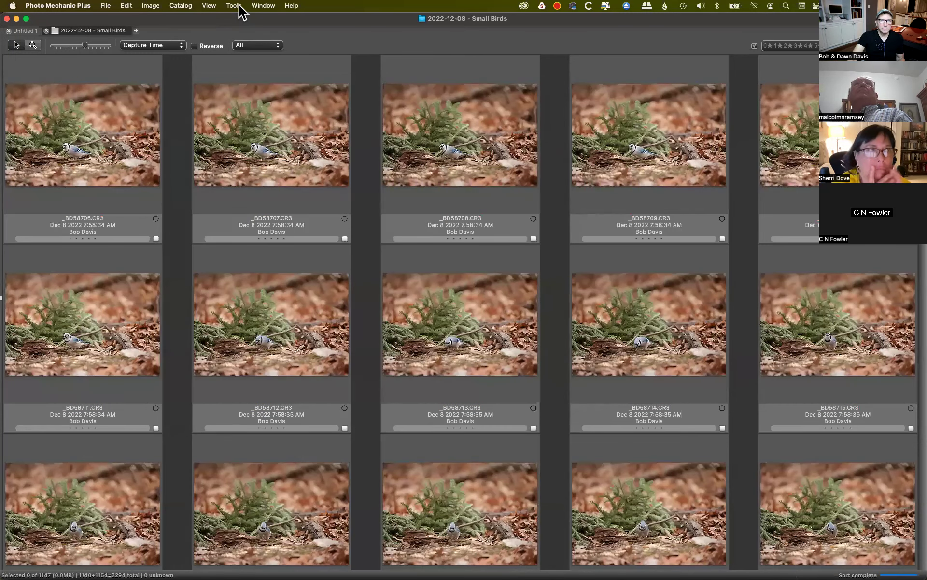
# Bring up the Ingest Tasks window and examine the progress of each card's copying task
pyautogui.click(234, 6)
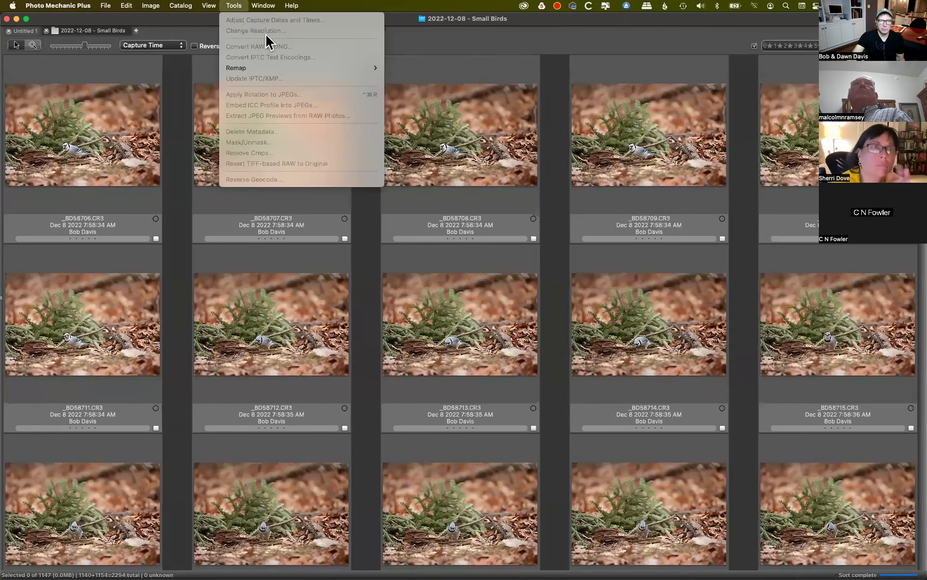
pyautogui.moveTo(263, 6)
pyautogui.click(269, 126)
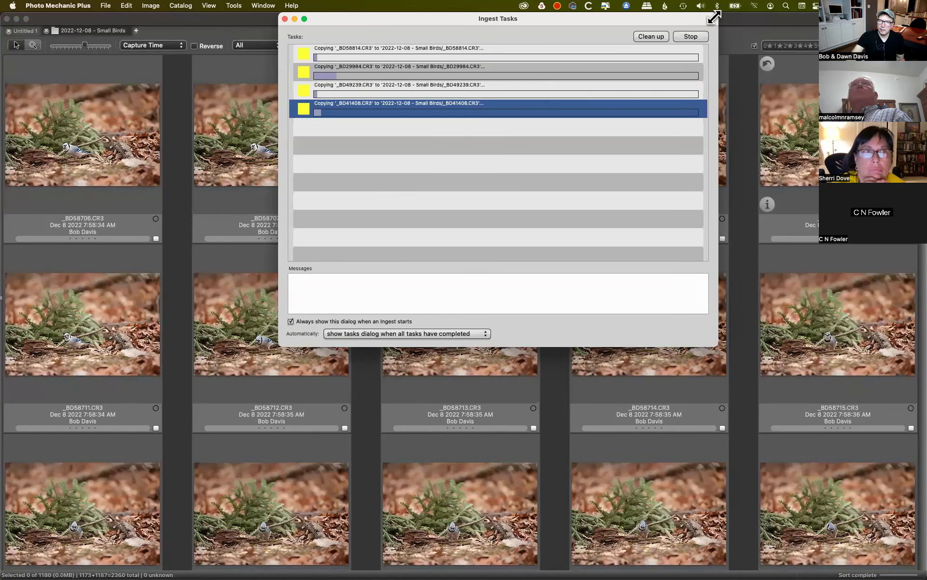
pyautogui.moveTo(714, 18); pyautogui.dragTo(724, 53)
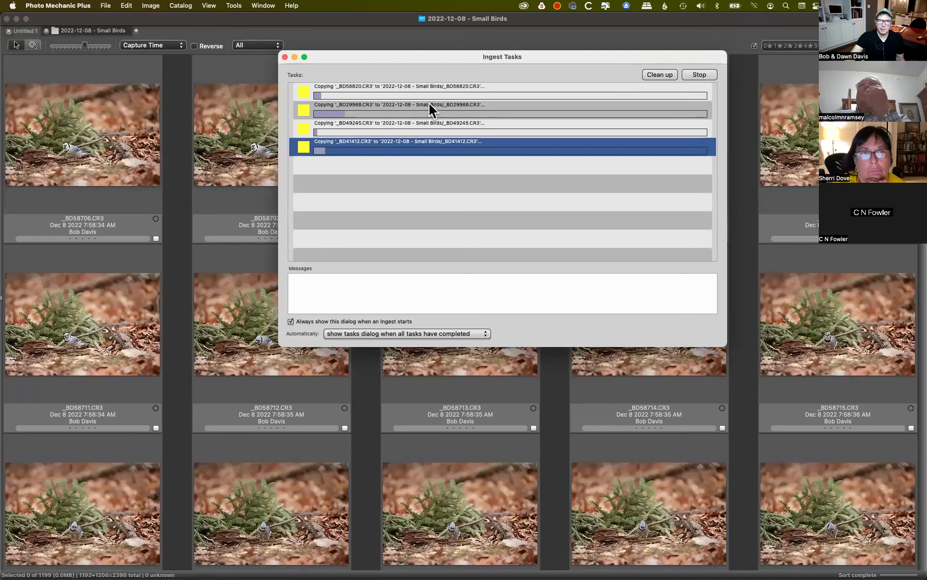
pyautogui.click(416, 92)
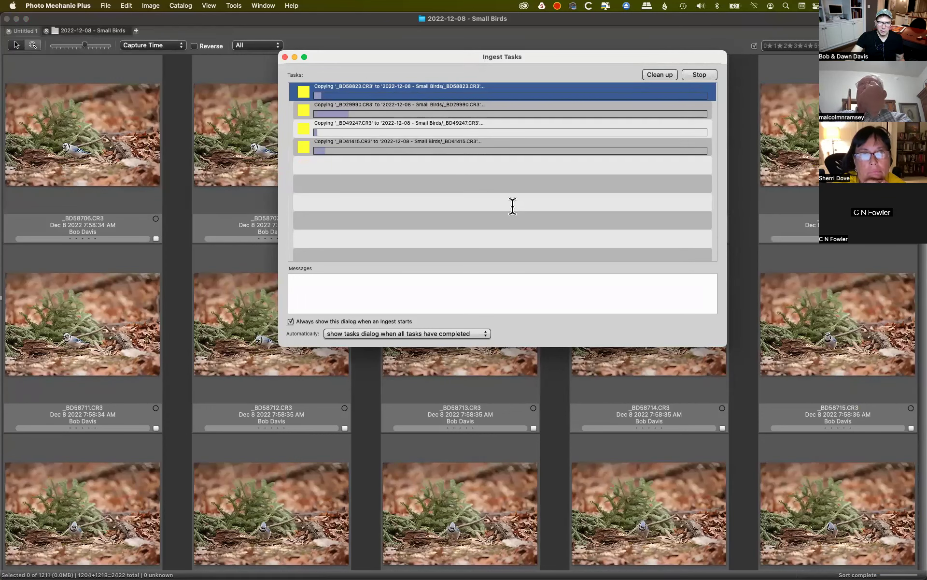
pyautogui.doubleClick(140, 19)
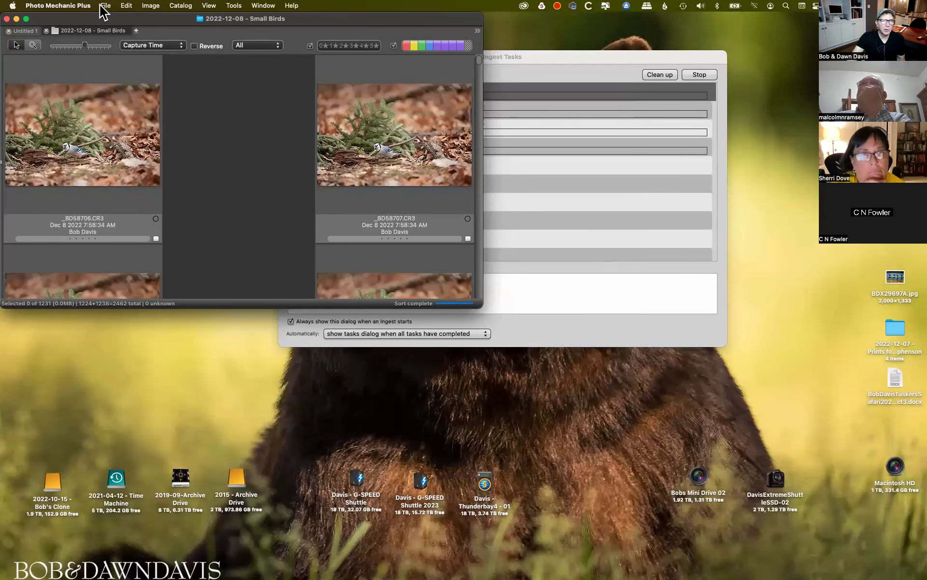
pyautogui.click(103, 7)
pyautogui.click(107, 6)
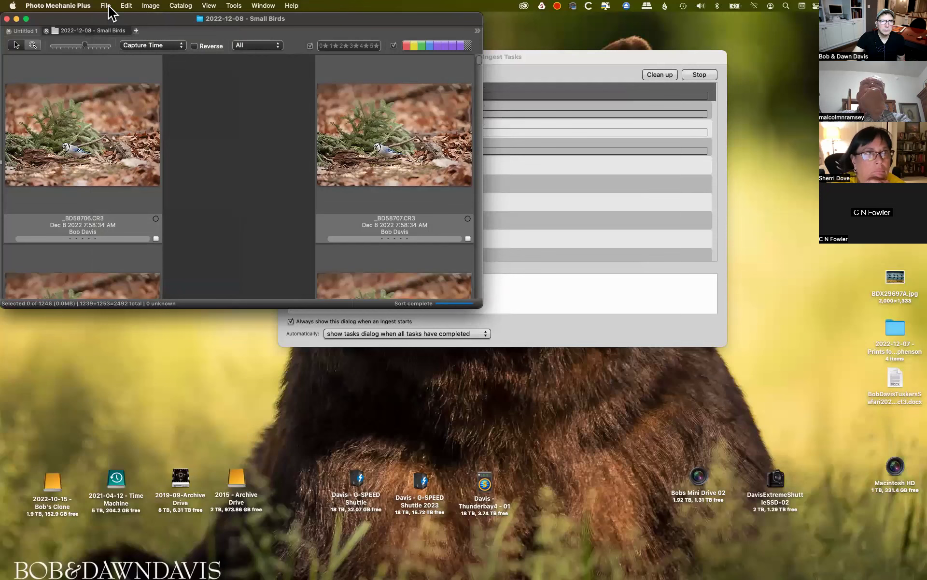
pyautogui.click(105, 5)
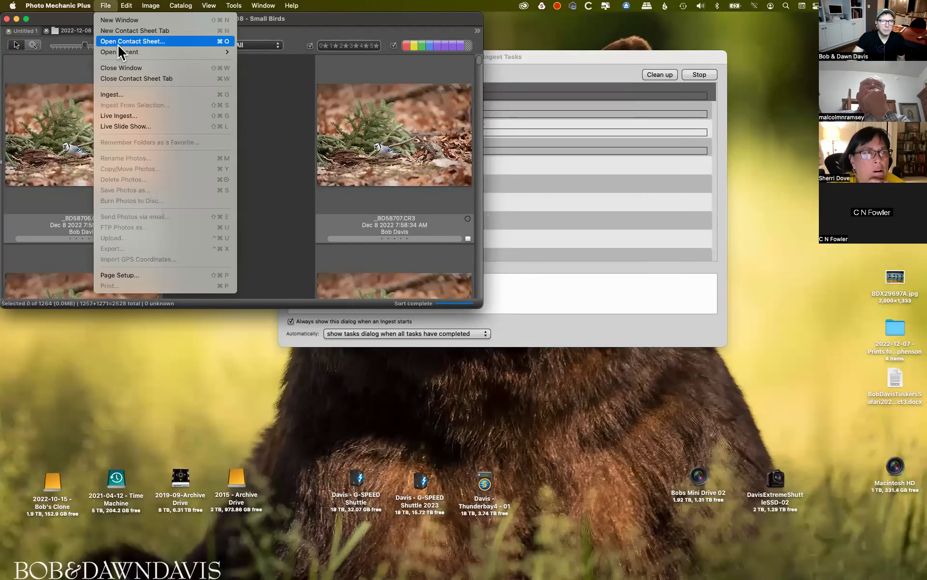
pyautogui.click(118, 42)
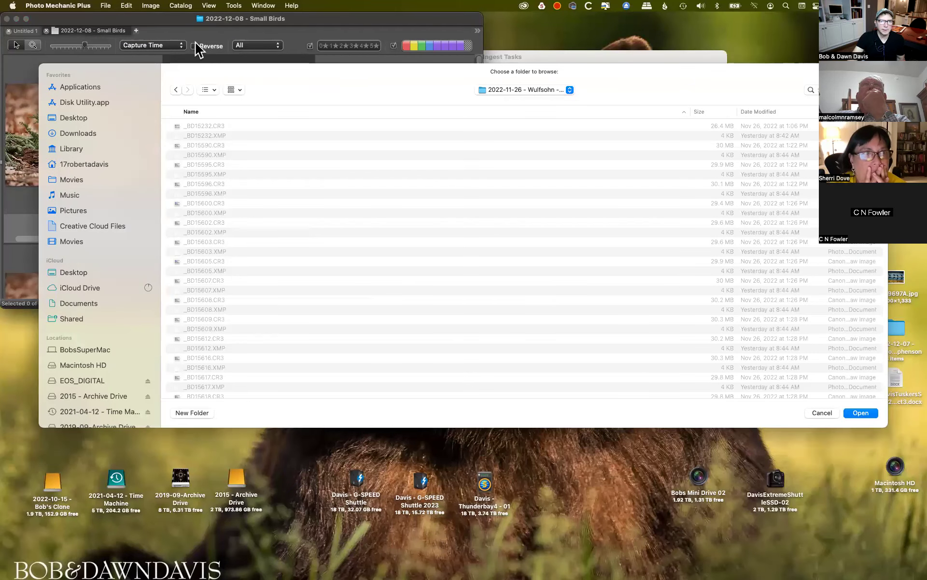
pyautogui.click(821, 413)
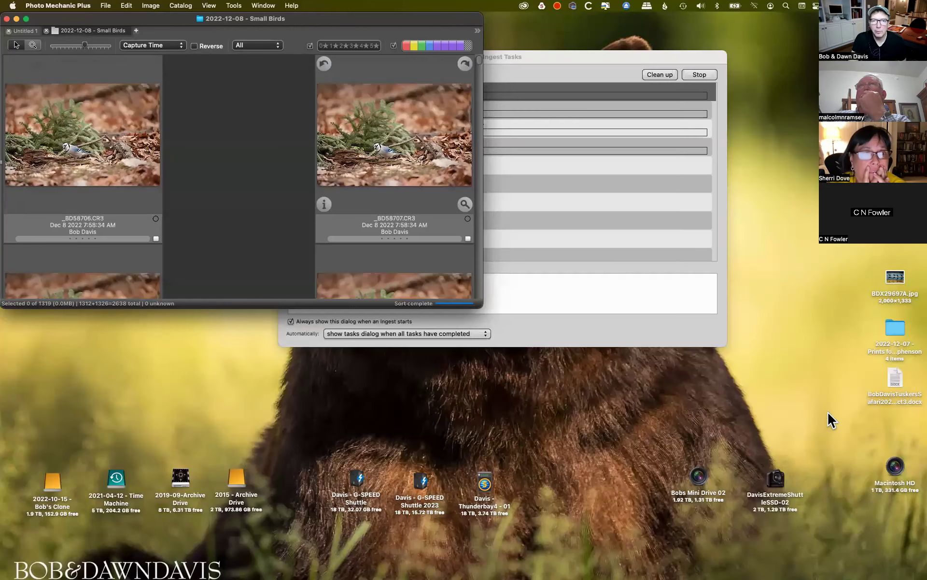
# Enlarge the 2022-12-08 - Small Birds contact sheet window until it nearly fills the screen
pyautogui.moveTo(479, 306); pyautogui.dragTo(721, 505)
pyautogui.press('super+g')
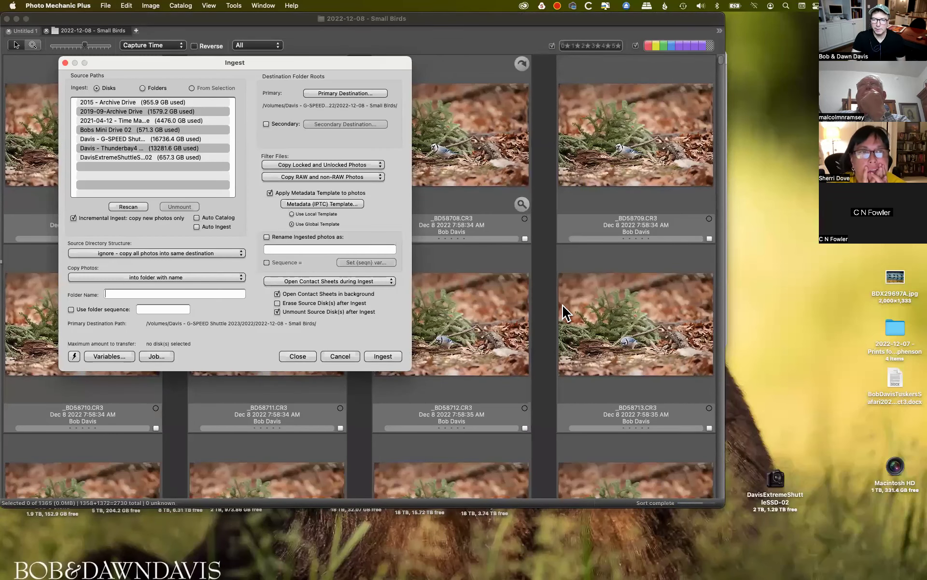
pyautogui.click(340, 356)
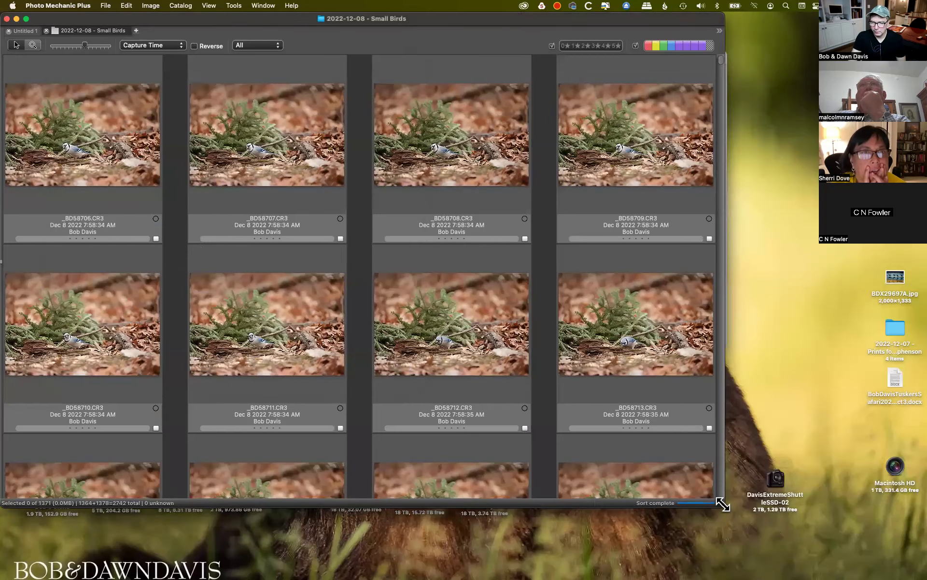
pyautogui.moveTo(724, 506); pyautogui.dragTo(806, 559)
pyautogui.doubleClick(142, 17)
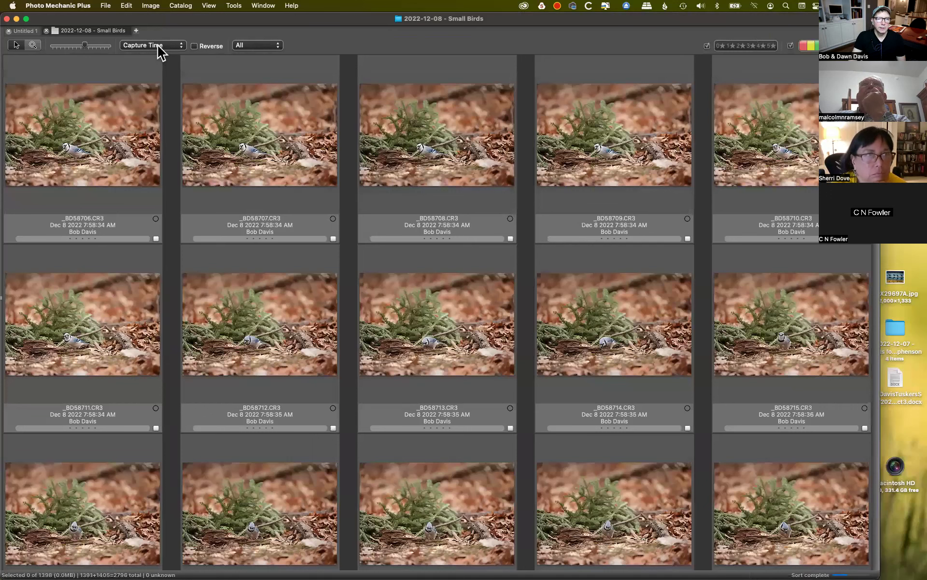
# Review the contact sheet's available sort orders, and browse the ingested photos from the bird shots through the event pictures
pyautogui.click(159, 46)
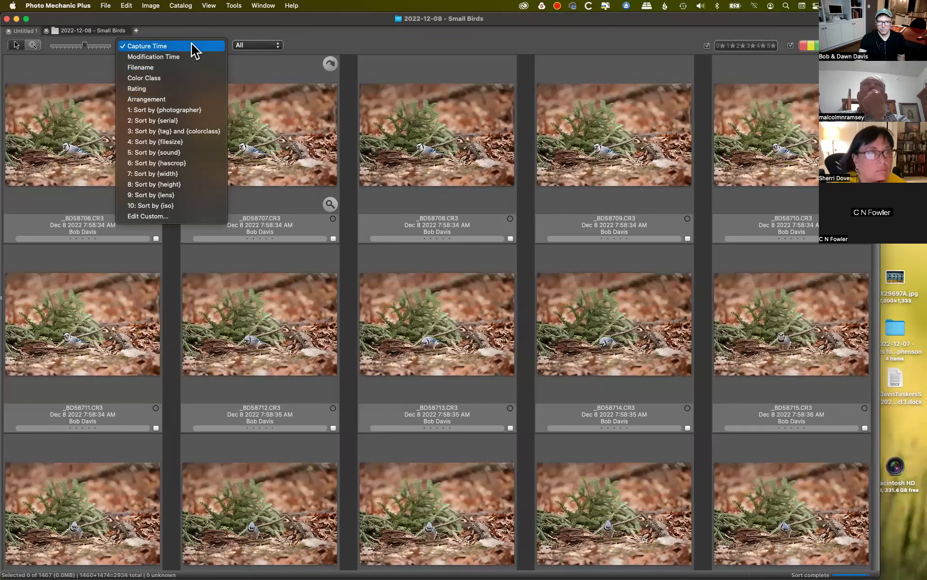
pyautogui.click(297, 58)
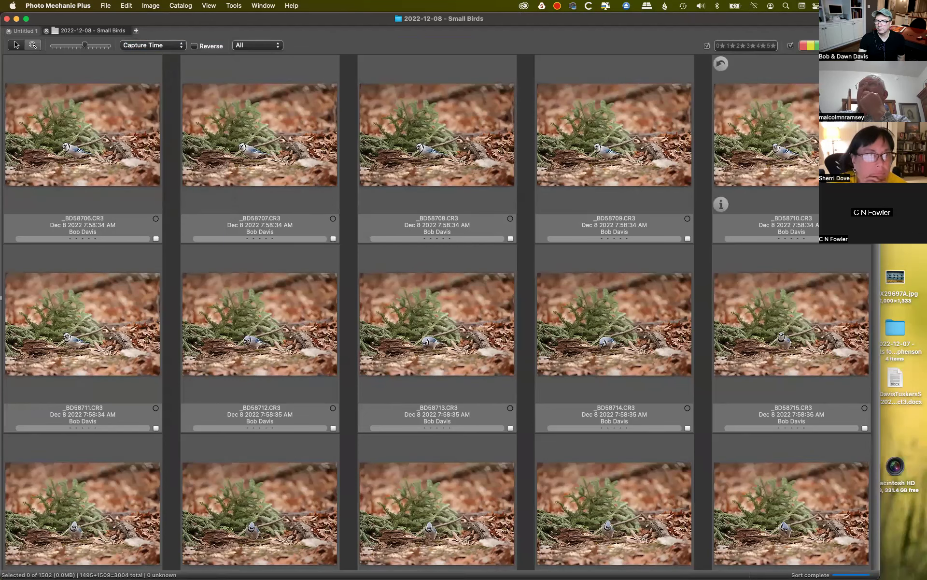
pyautogui.scroll(-1, 437, 312)
pyautogui.scroll(-5, 438, 312)
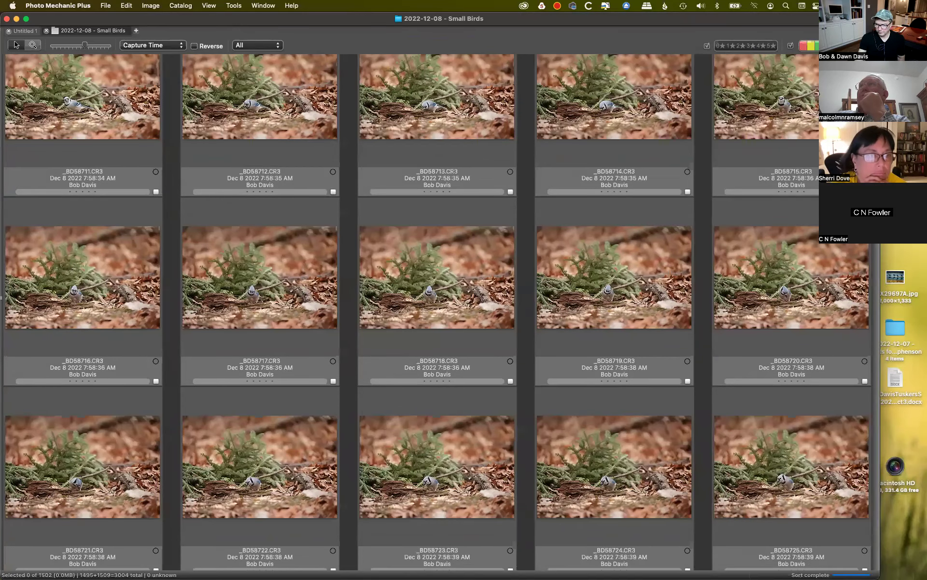
pyautogui.scroll(-15, 773, 222)
pyautogui.scroll(-20, 765, 230)
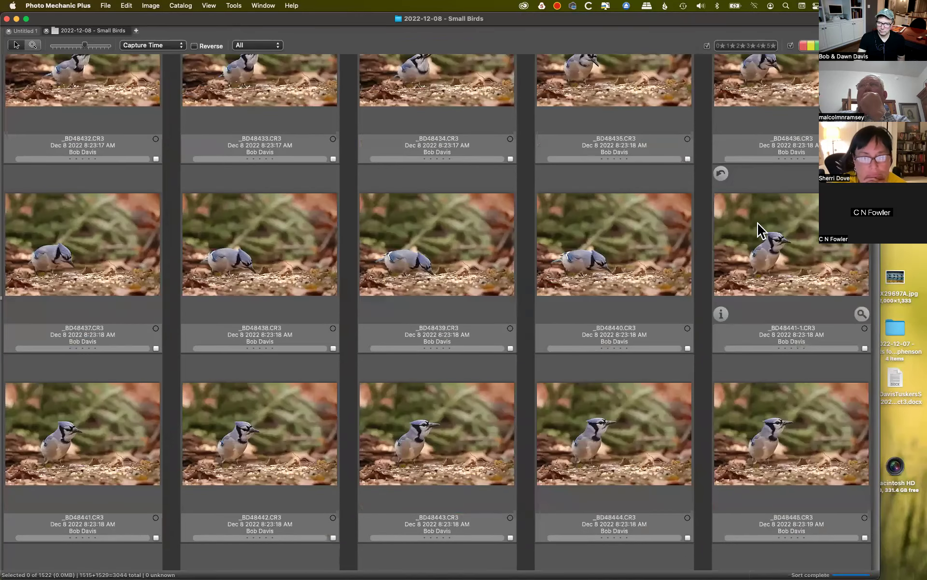
pyautogui.scroll(-20, 758, 235)
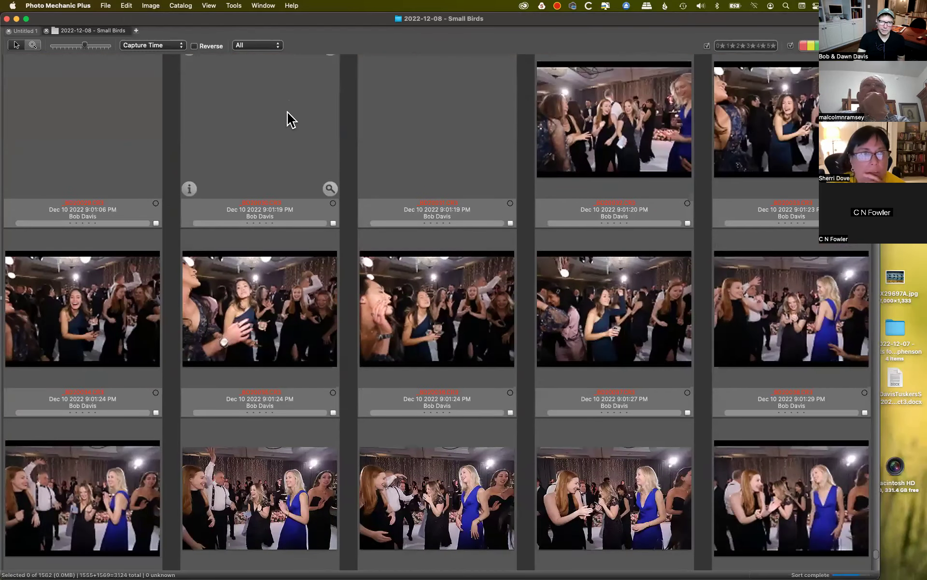
pyautogui.scroll(-5, 288, 140)
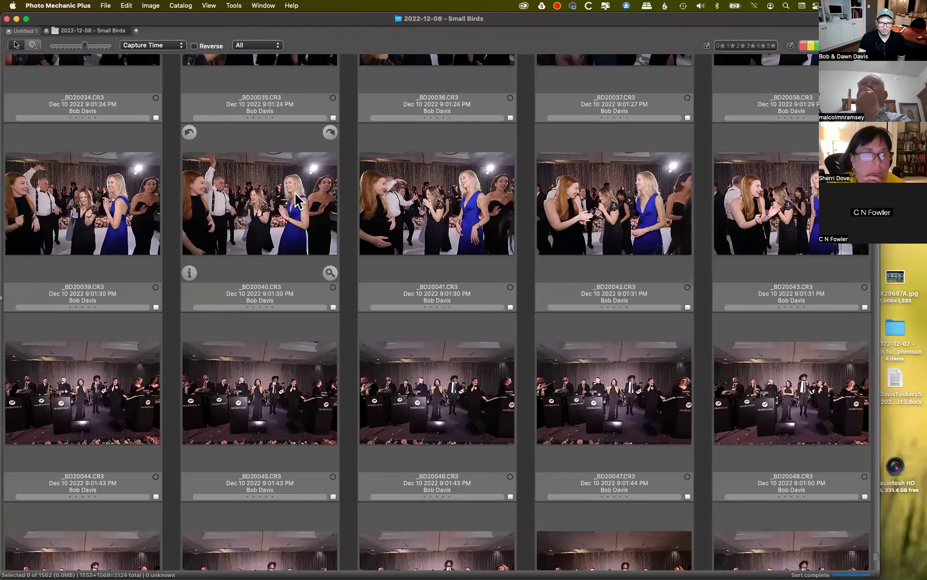
pyautogui.scroll(8, 300, 202)
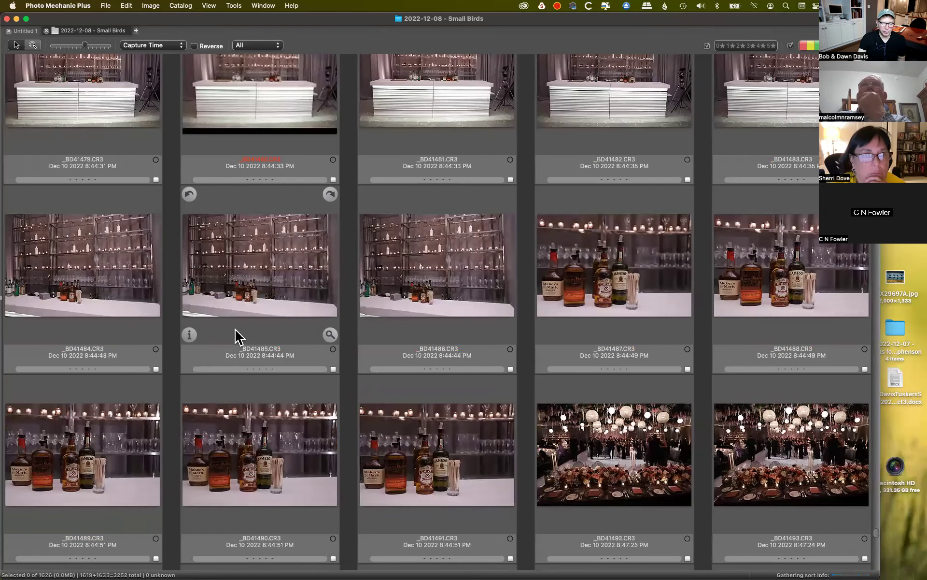
# Open the IPTC metadata of _BD41485.CR3, check the caption and description fields applied during ingest, and close it
pyautogui.click(236, 336)
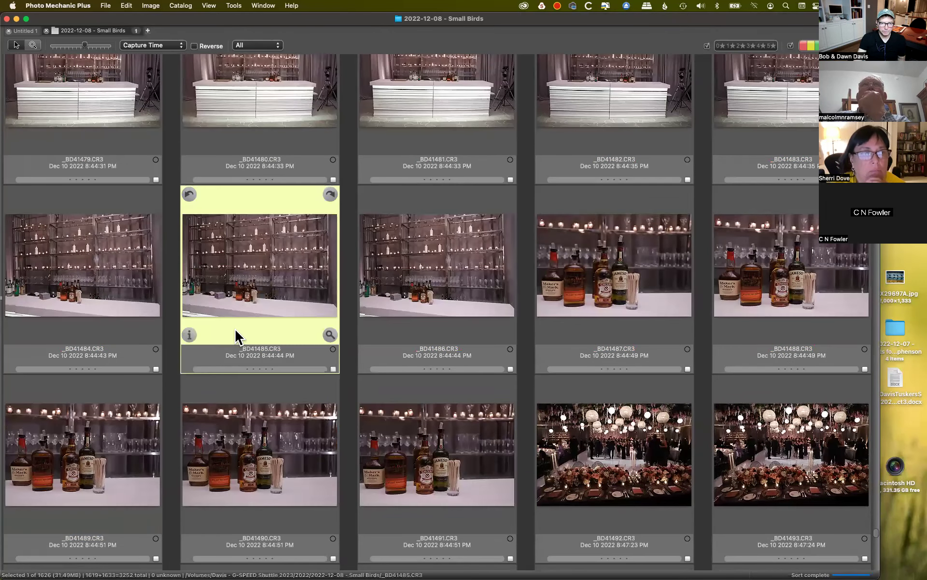
pyautogui.click(188, 334)
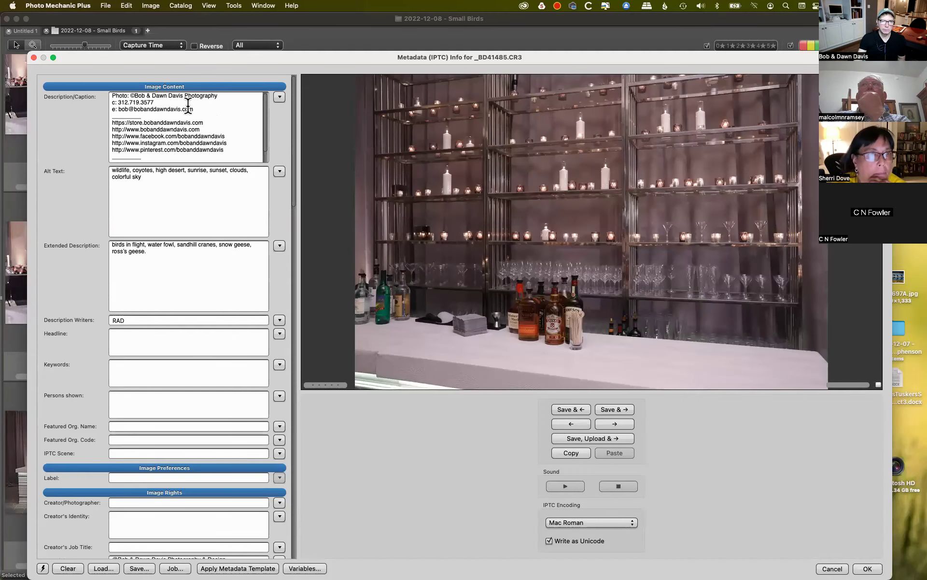
pyautogui.scroll(-2, 220, 119)
pyautogui.scroll(3, 226, 118)
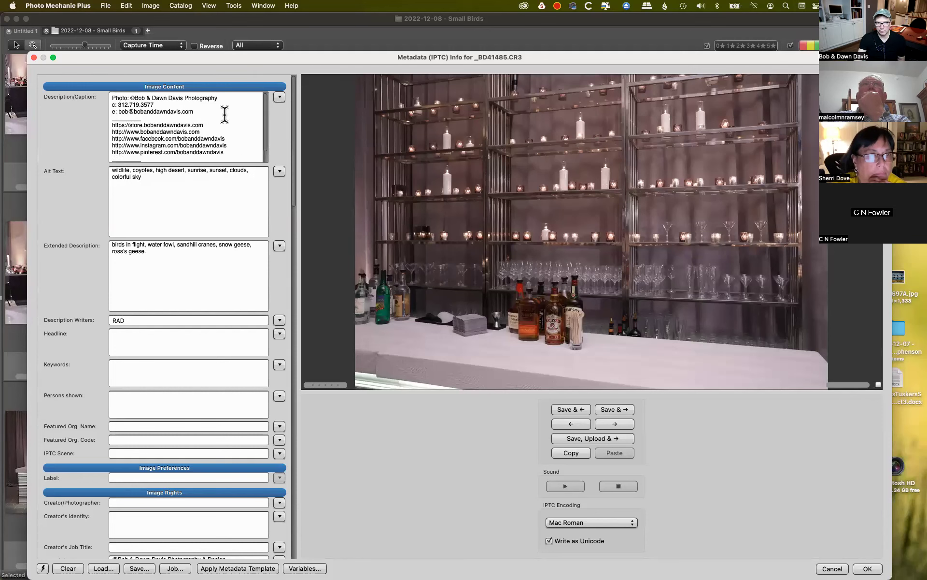
pyautogui.moveTo(228, 56); pyautogui.dragTo(186, 47)
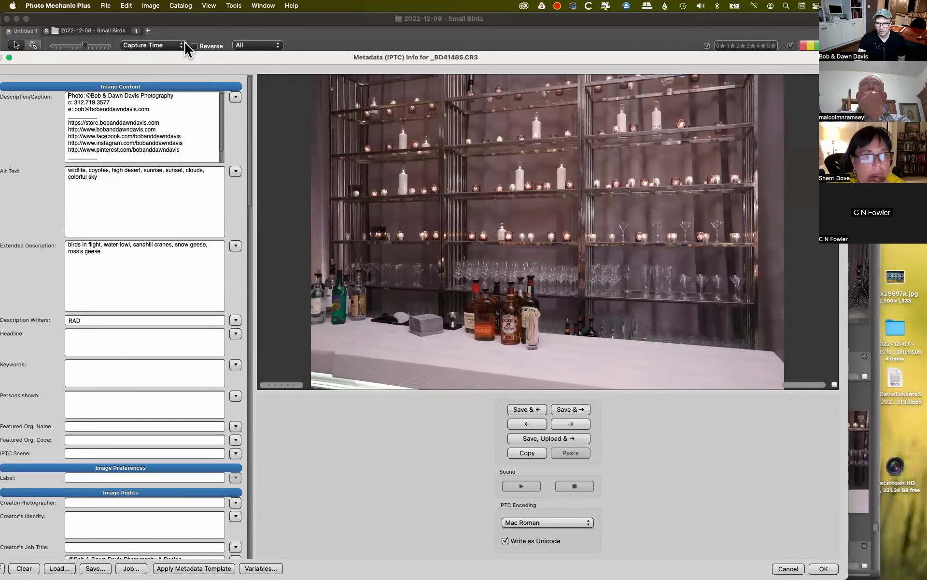
pyautogui.doubleClick(91, 53)
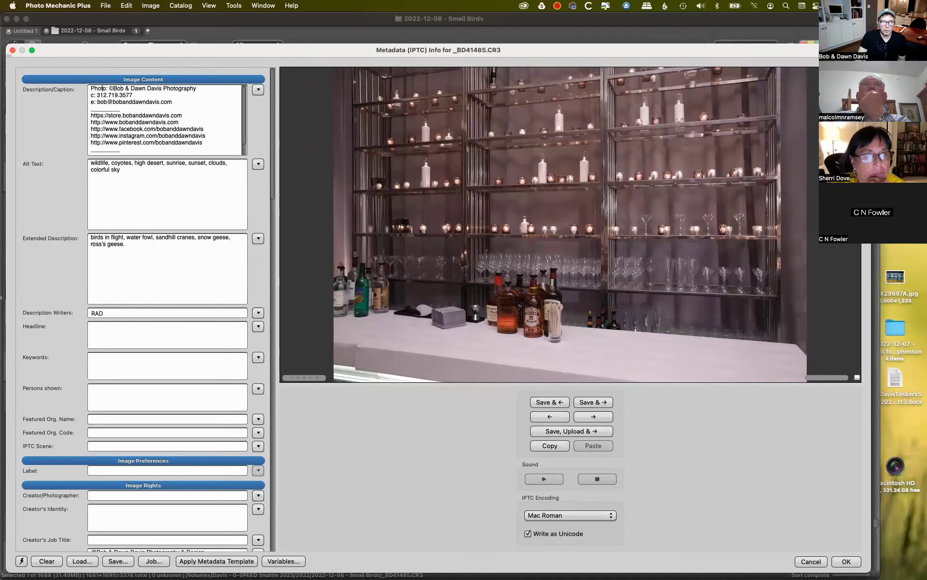
pyautogui.click(12, 51)
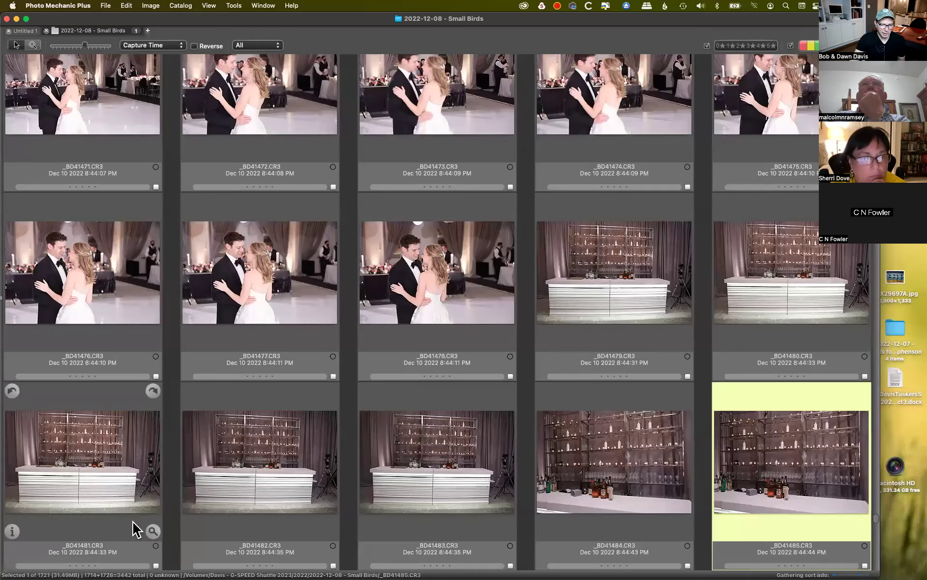
# Open the bar photo _BD41481.CR3 in a large preview
pyautogui.click(153, 532)
pyautogui.doubleClick(154, 534)
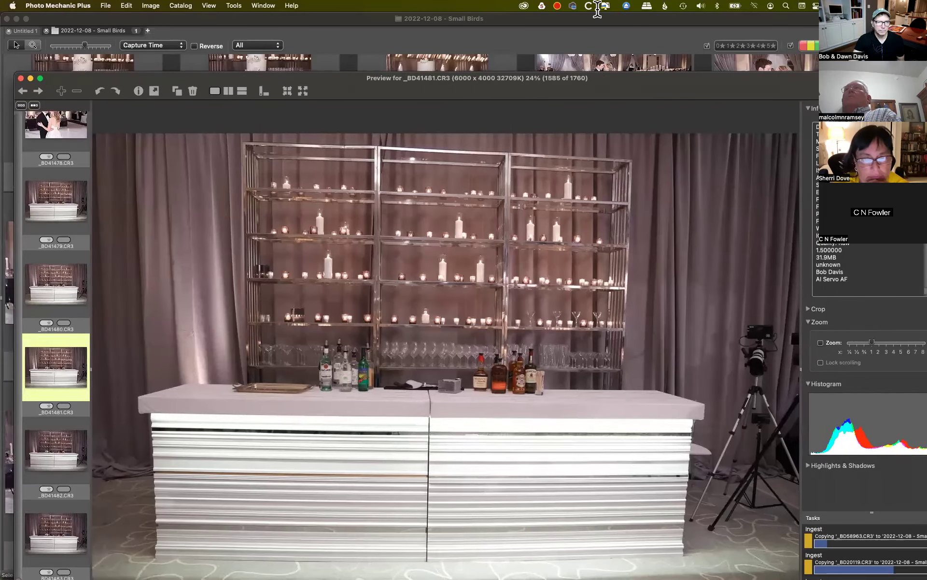
# Enlarge the Tasks pane in the preview window so that more of the running ingest tasks fit
pyautogui.hotkey('ctrl', 'Up')
pyautogui.hotkey('ctrl', 'Up')
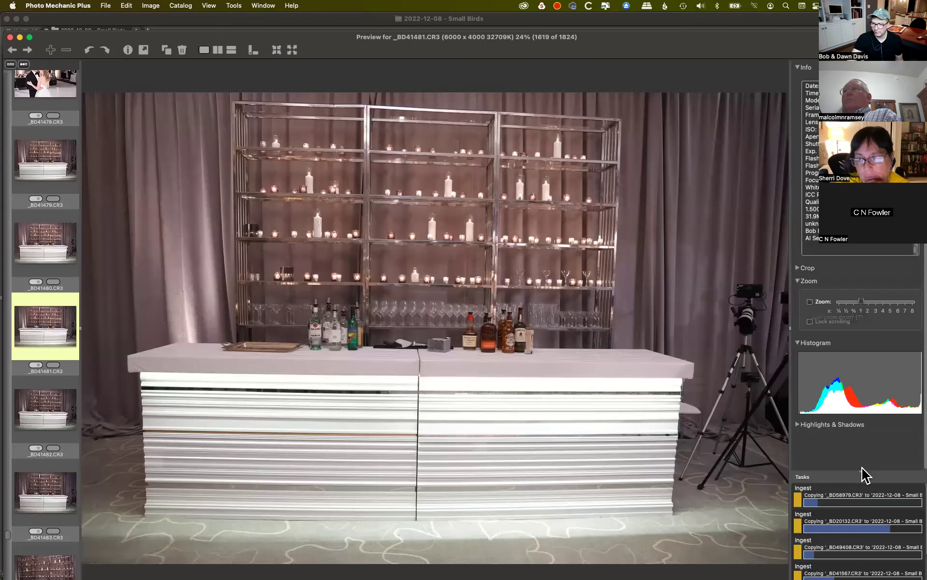
pyautogui.moveTo(863, 476); pyautogui.dragTo(853, 425)
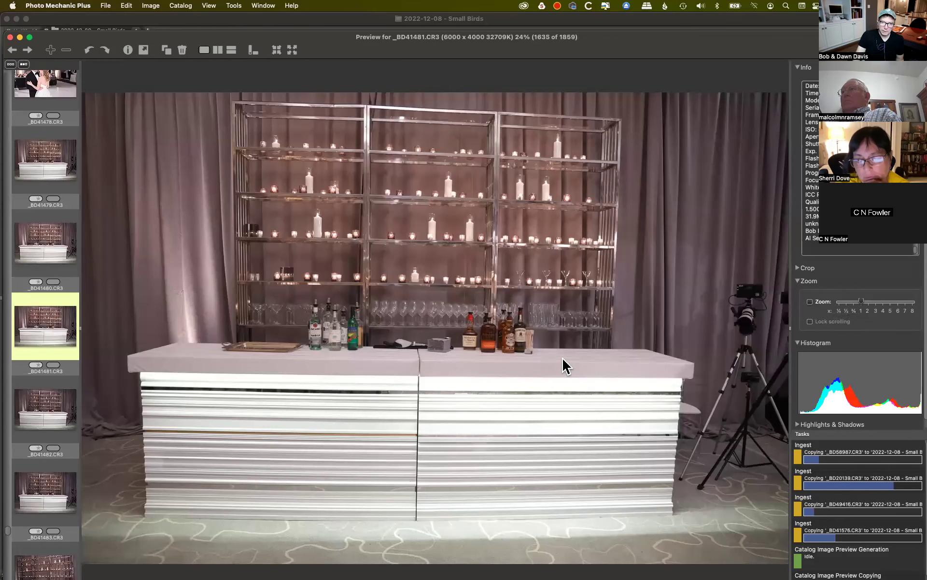
# Step forward through the bar photos in the large preview, from _BD41481.CR3 to _BD41490.CR3
pyautogui.press('Right')
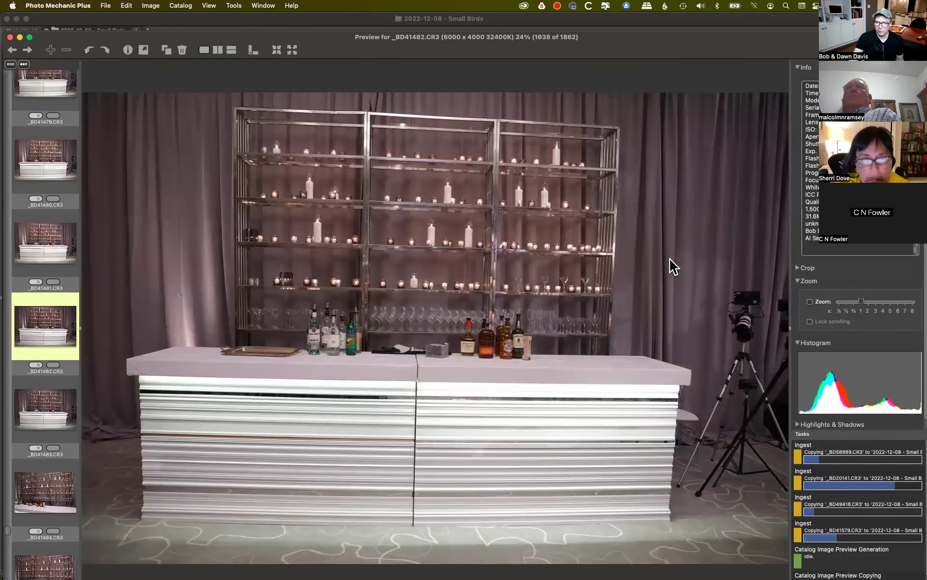
pyautogui.press('Right')
pyautogui.press('Right')
pyautogui.press('Right')
pyautogui.press('Right')
pyautogui.press('Right')
pyautogui.press('Right')
pyautogui.press('Right')
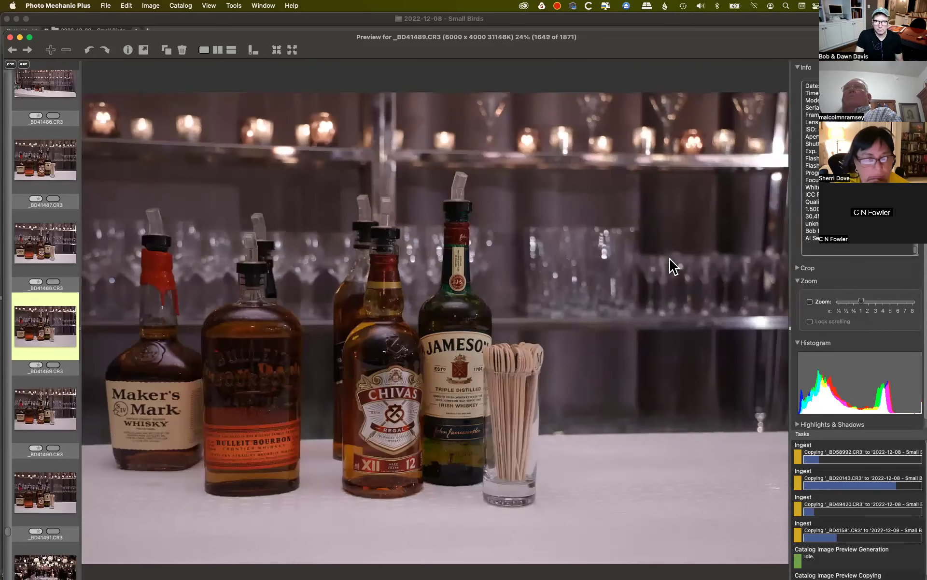
pyautogui.press('Right')
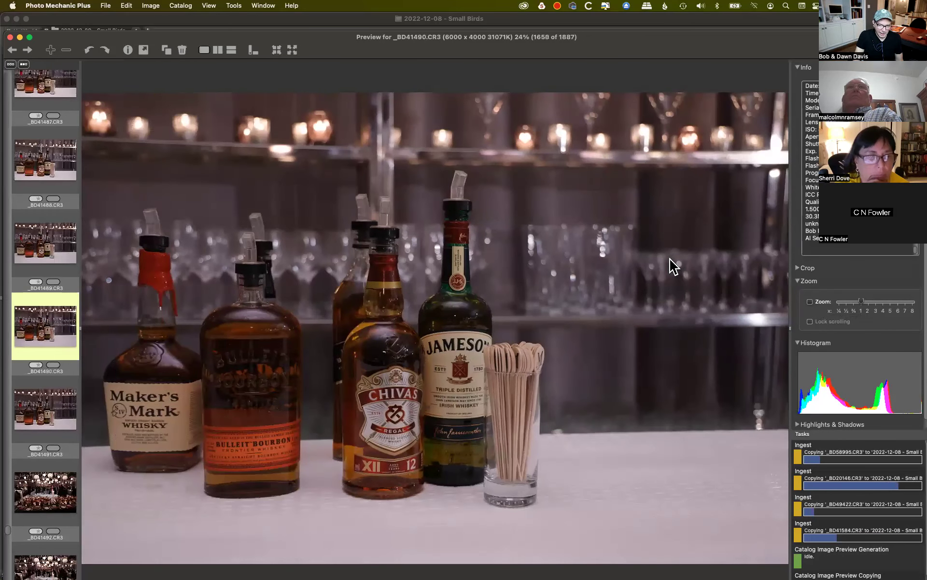
# Examine the General preferences and the list of available preference categories, then close the preferences
pyautogui.click(61, 6)
pyautogui.click(62, 35)
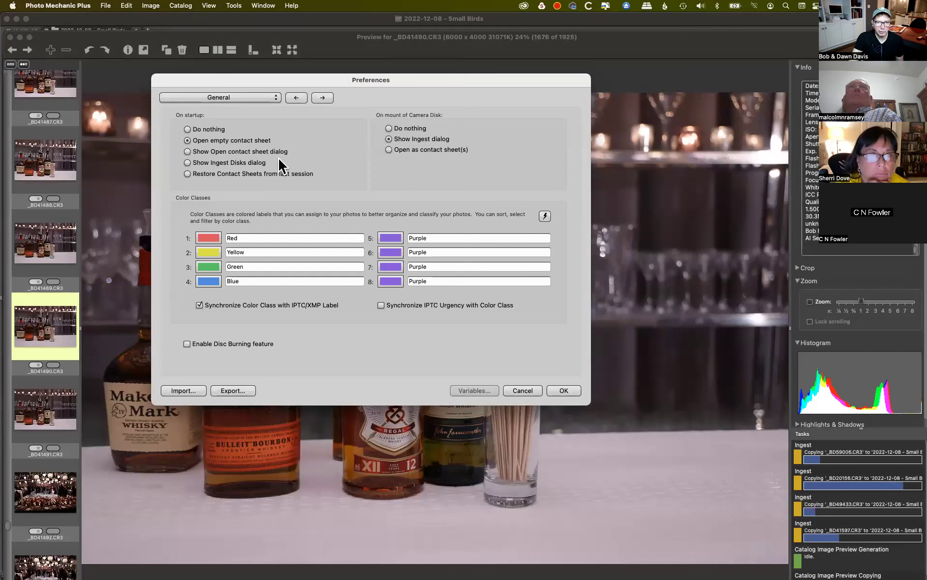
pyautogui.click(253, 96)
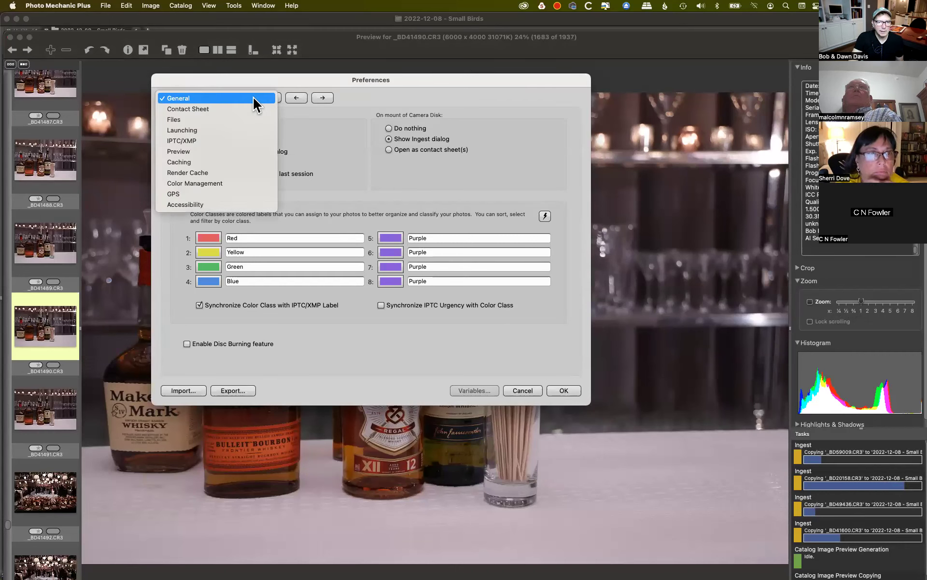
pyautogui.click(239, 269)
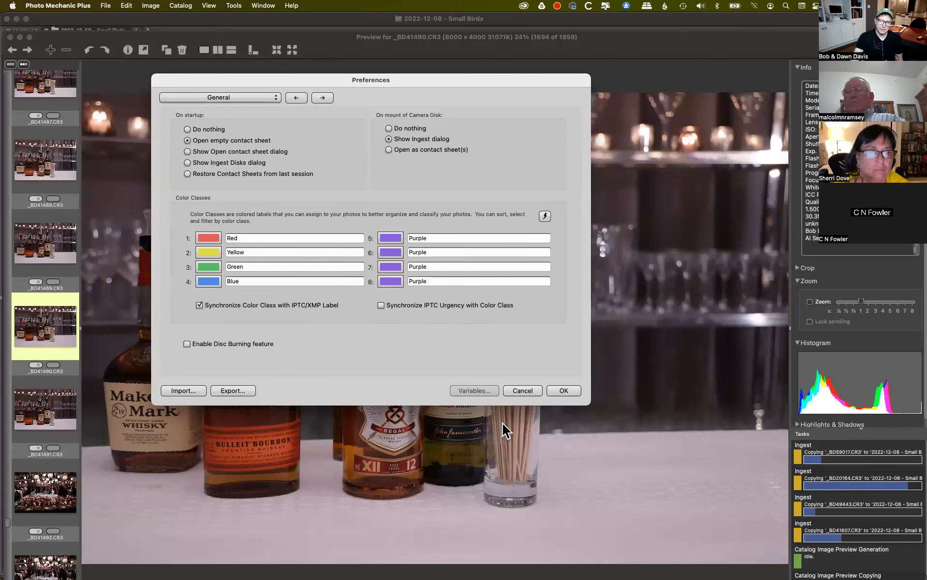
pyautogui.click(563, 391)
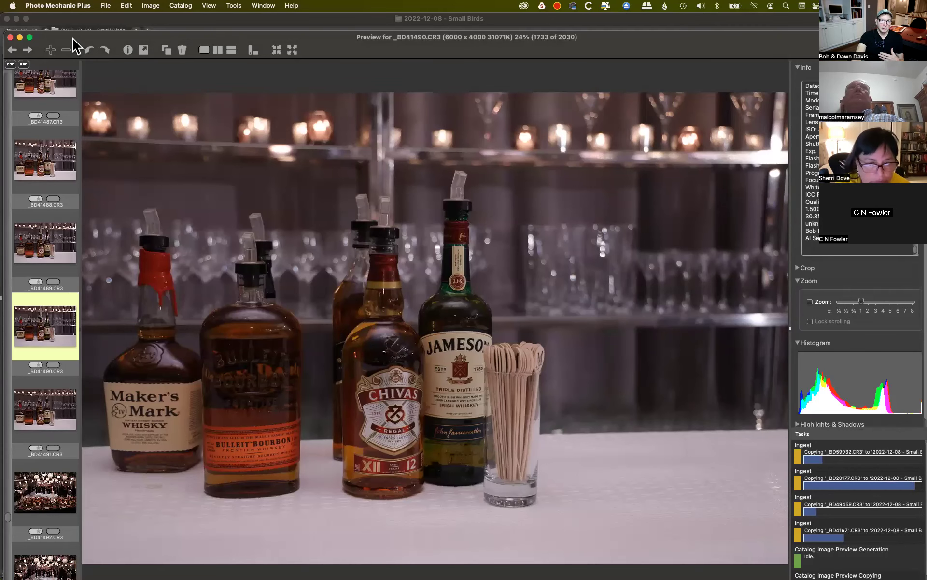
# Close the photo preview and stop all three running ingests in Ingest Tasks, confirming each cancellation
pyautogui.click(11, 38)
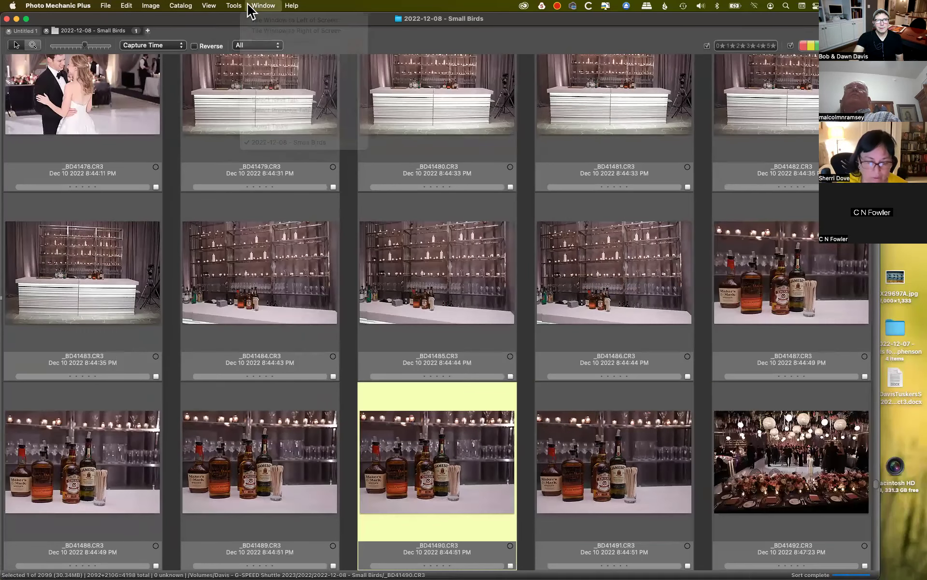
pyautogui.click(257, 7)
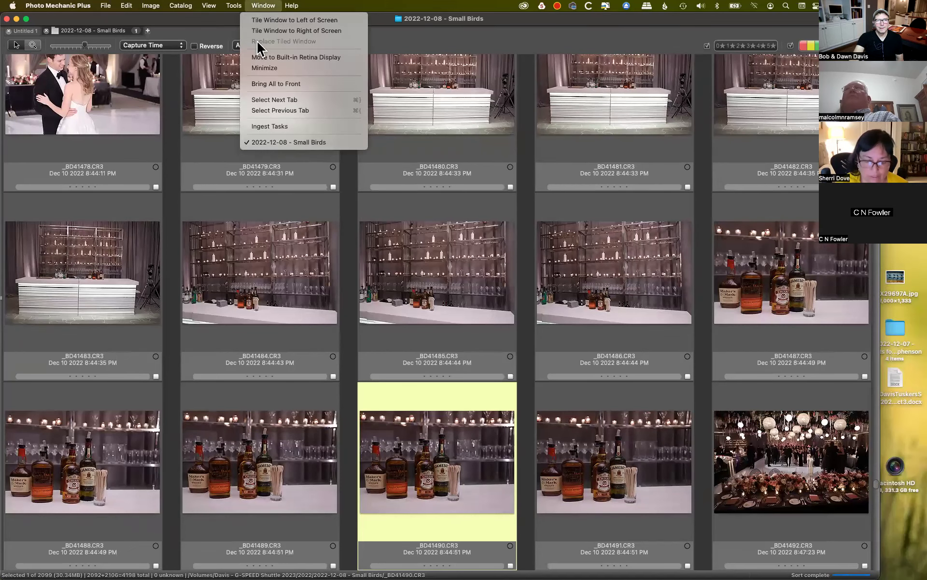
pyautogui.click(282, 126)
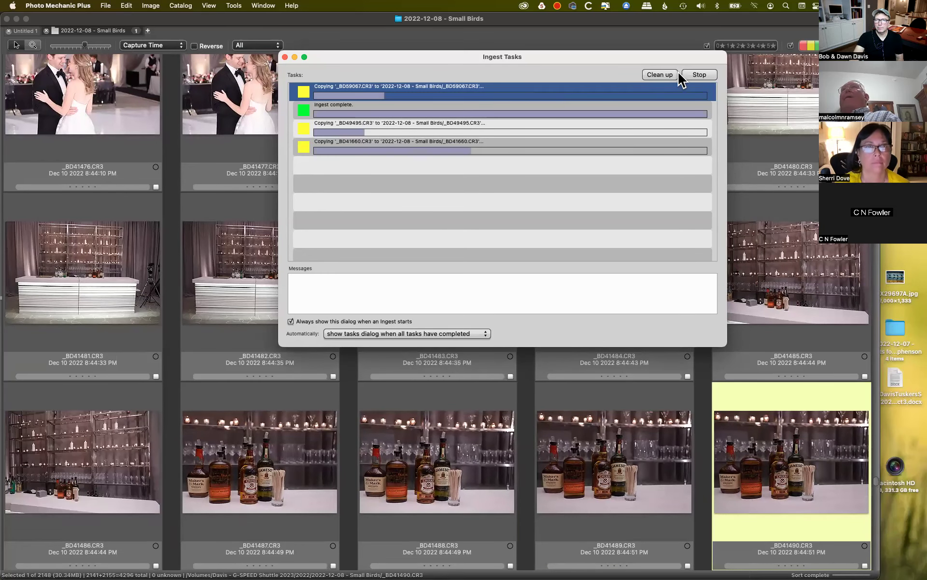
pyautogui.click(700, 77)
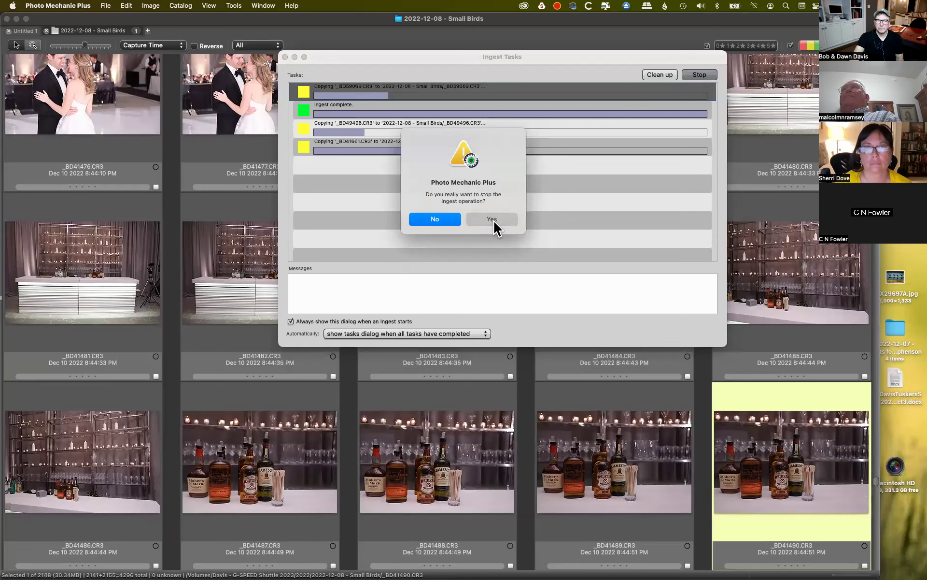
pyautogui.click(494, 221)
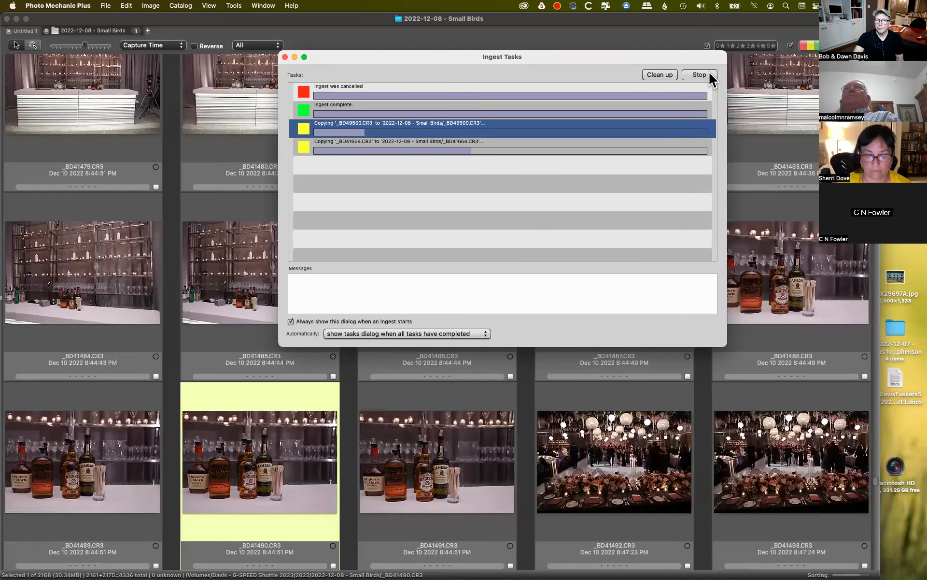
pyautogui.click(706, 73)
pyautogui.click(492, 222)
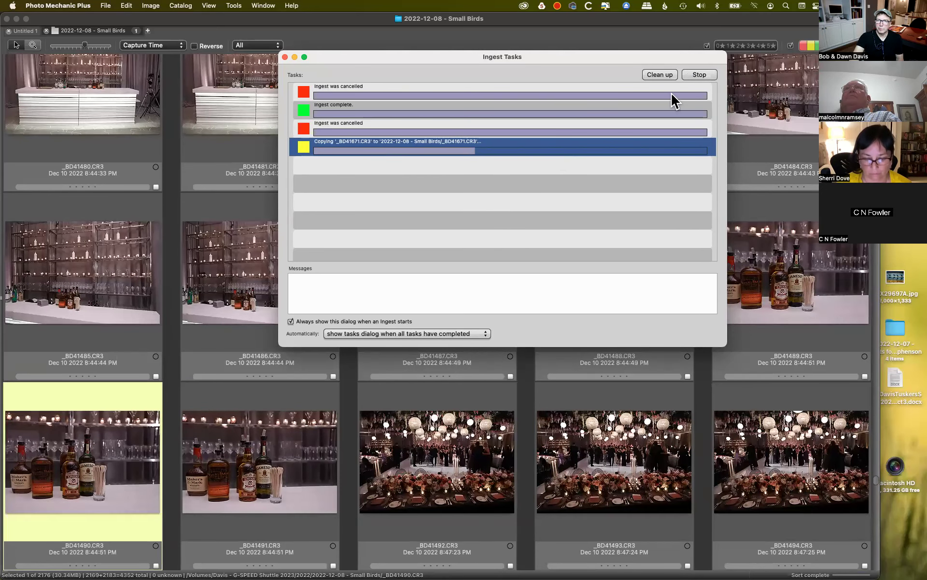
pyautogui.click(700, 75)
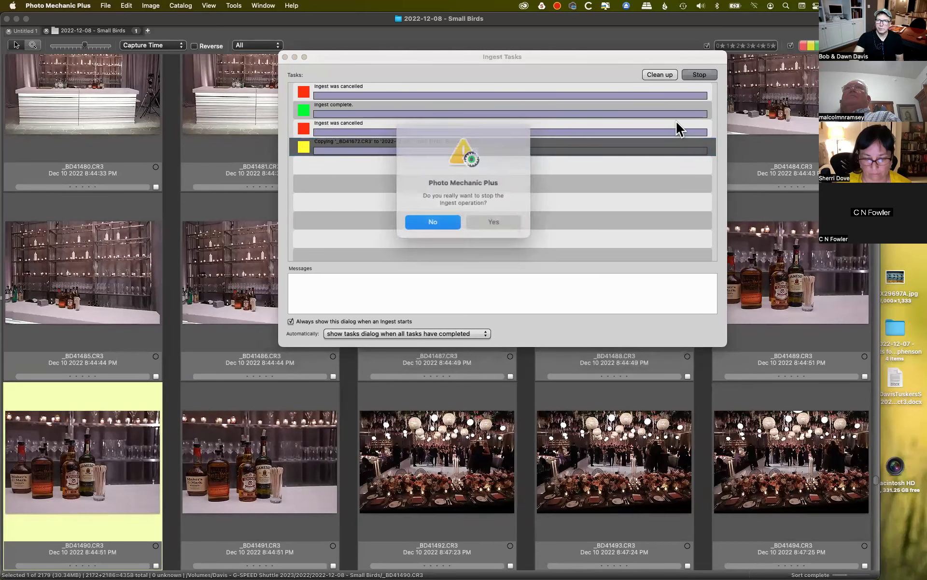
pyautogui.click(489, 219)
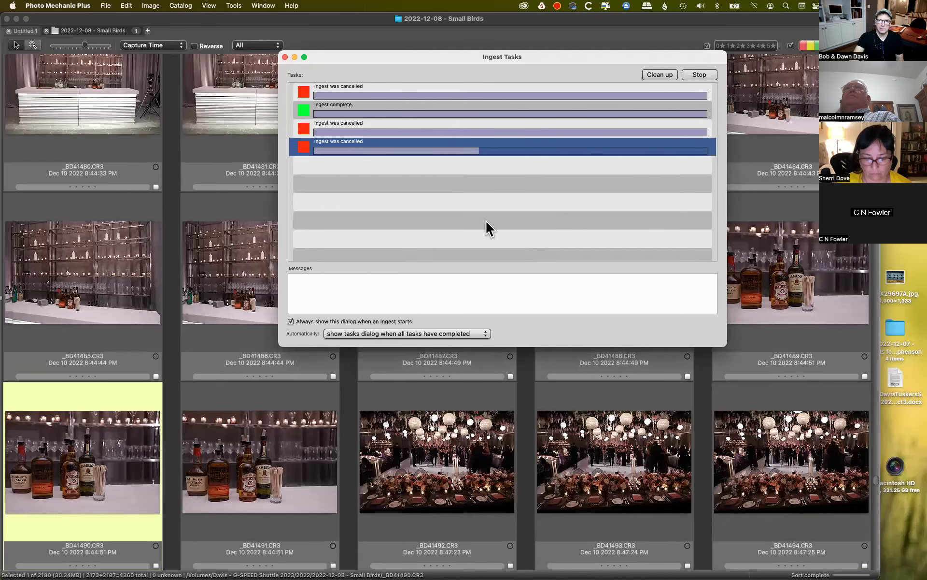
# Close the Ingest Tasks window and both contact sheets, 2022-12-08 - Small Birds and Untitled 1
pyautogui.click(105, 6)
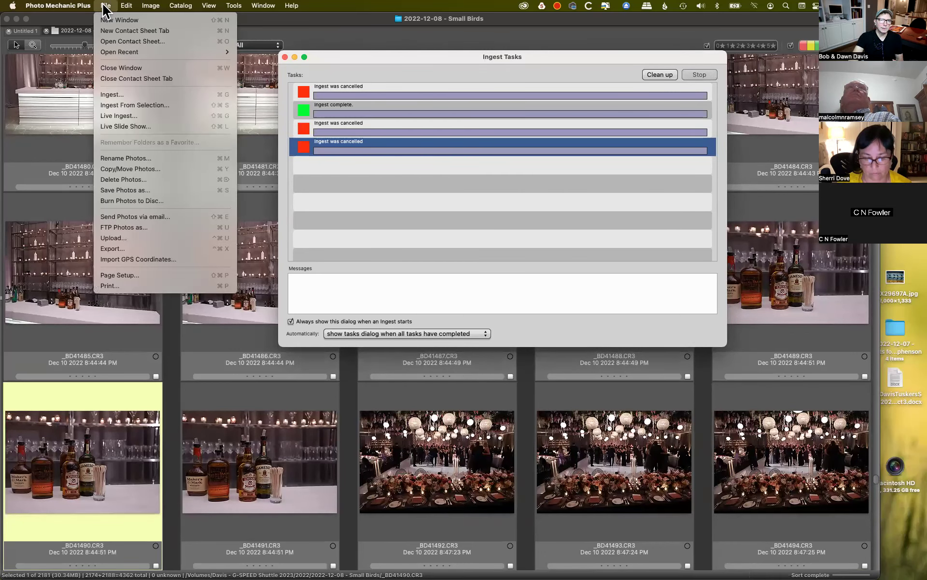
pyautogui.press('Escape')
pyautogui.click(285, 57)
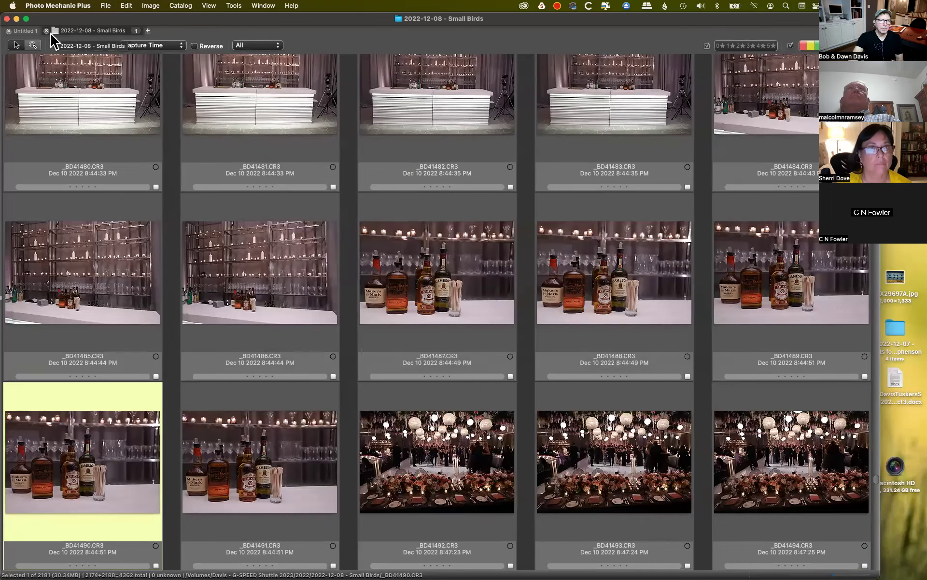
pyautogui.click(47, 30)
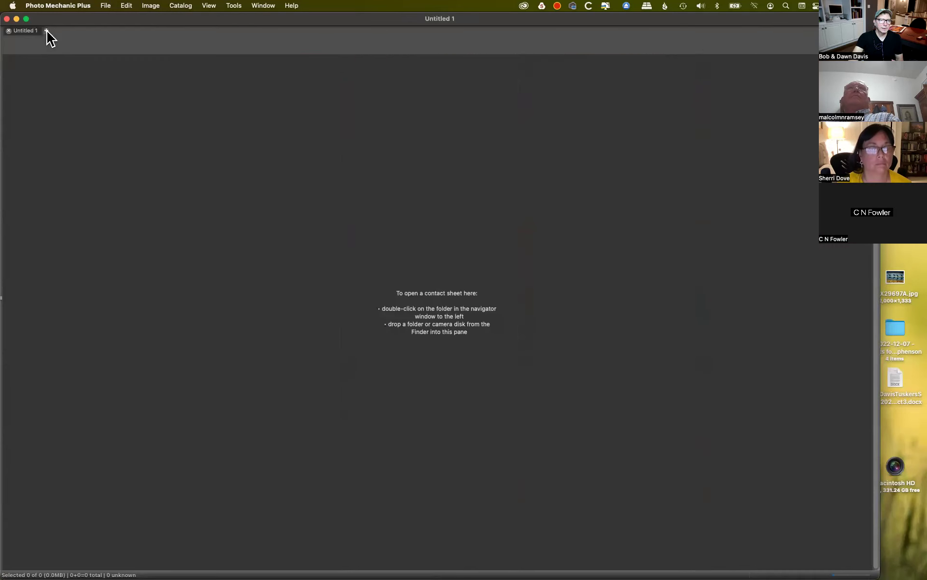
pyautogui.click(7, 31)
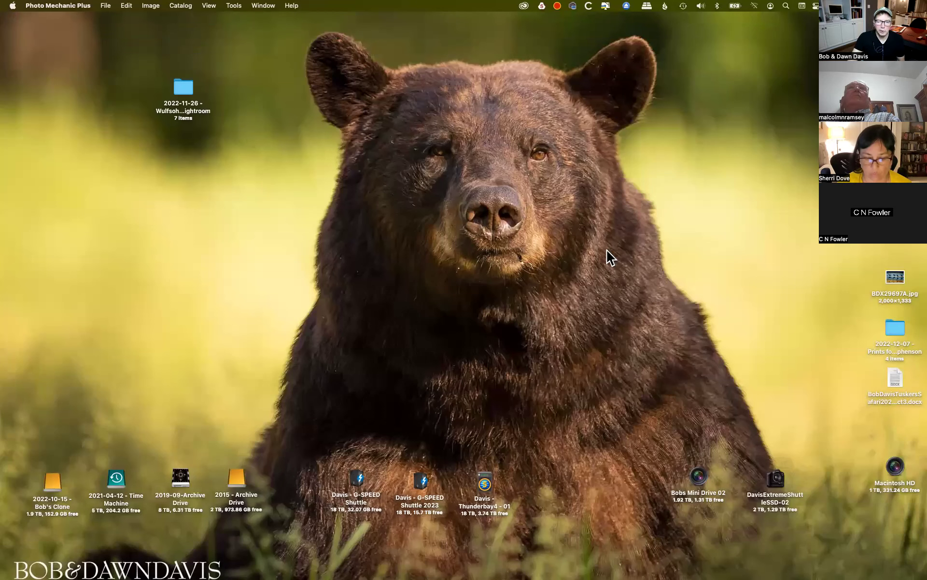
pyautogui.click(353, 478)
pyautogui.doubleClick(355, 481)
pyautogui.moveTo(792, 271); pyautogui.dragTo(881, 521)
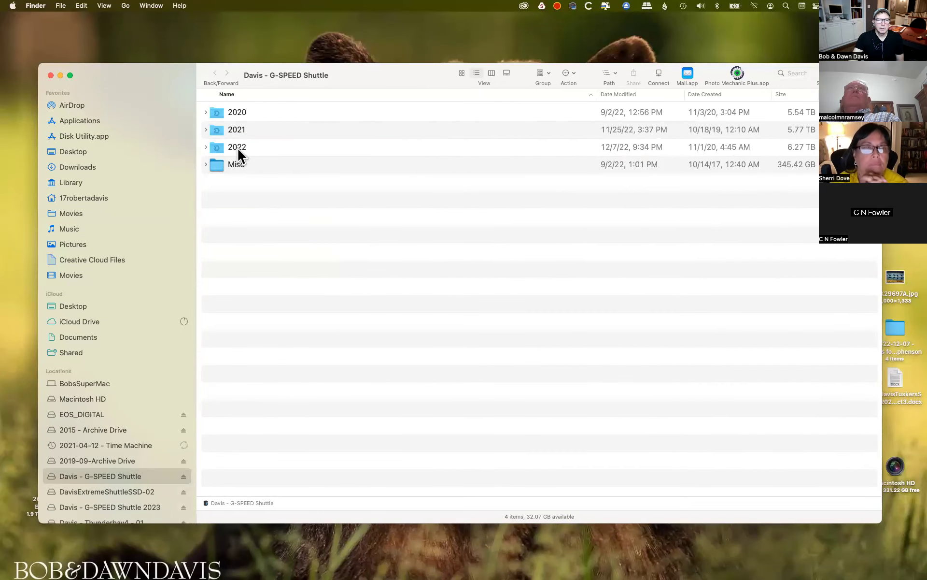
pyautogui.click(51, 74)
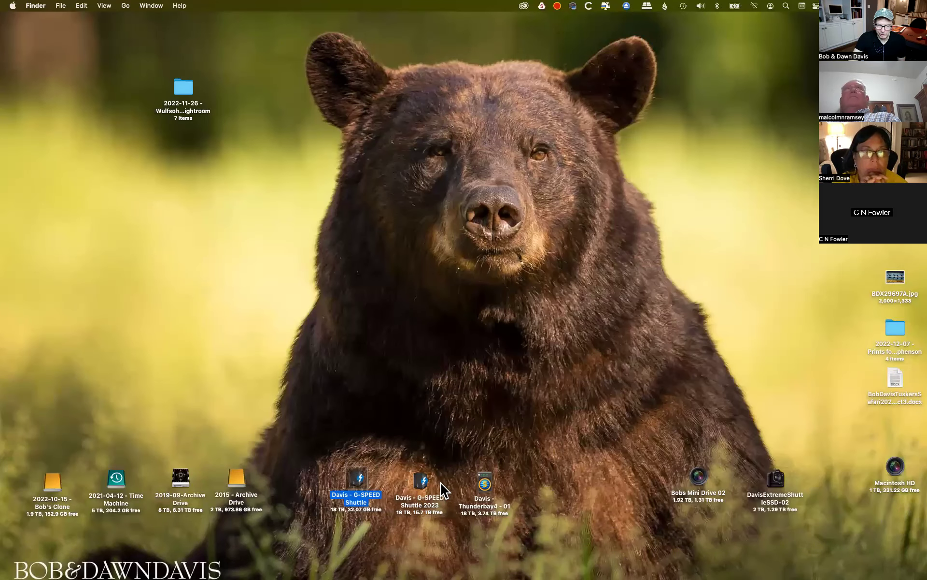
# In Finder, open the 2022-11-28 - Bosque Workshop folder inside 2022 on the G-SPEED Shuttle 2023 drive
pyautogui.doubleClick(421, 481)
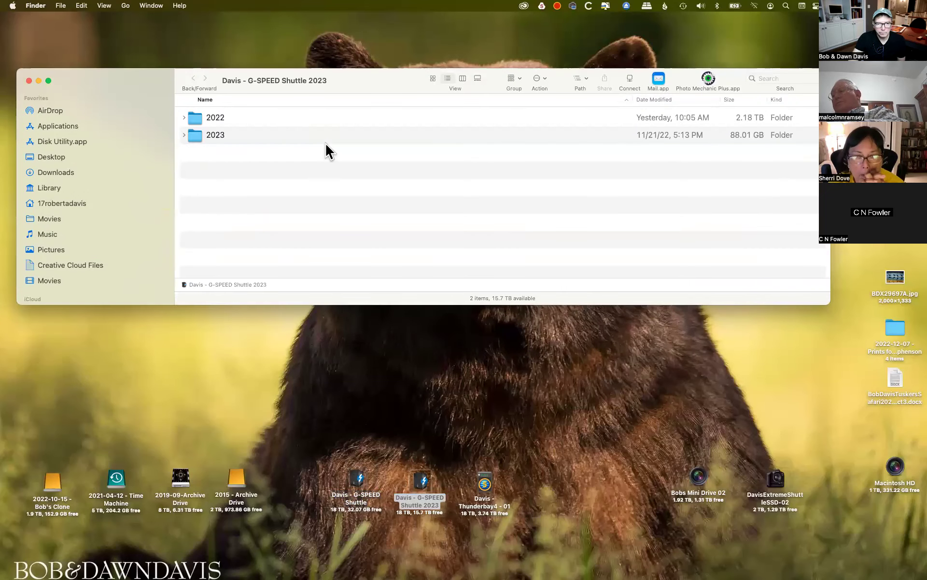
pyautogui.doubleClick(222, 117)
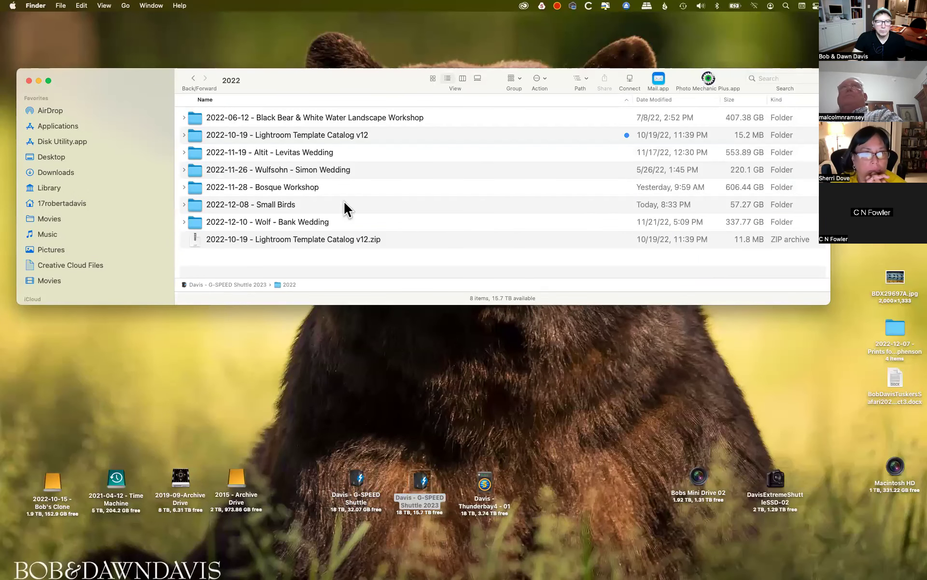
pyautogui.doubleClick(316, 187)
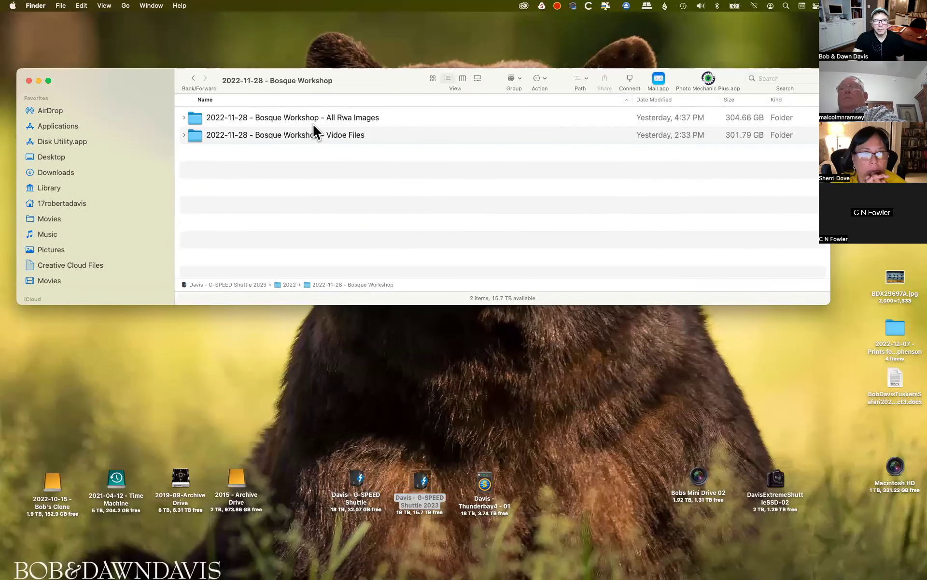
# Correct the raw images folder's name to 2022-11-28 - Bosque Workshop - All Raw Images
pyautogui.click(343, 116)
pyautogui.press('Return')
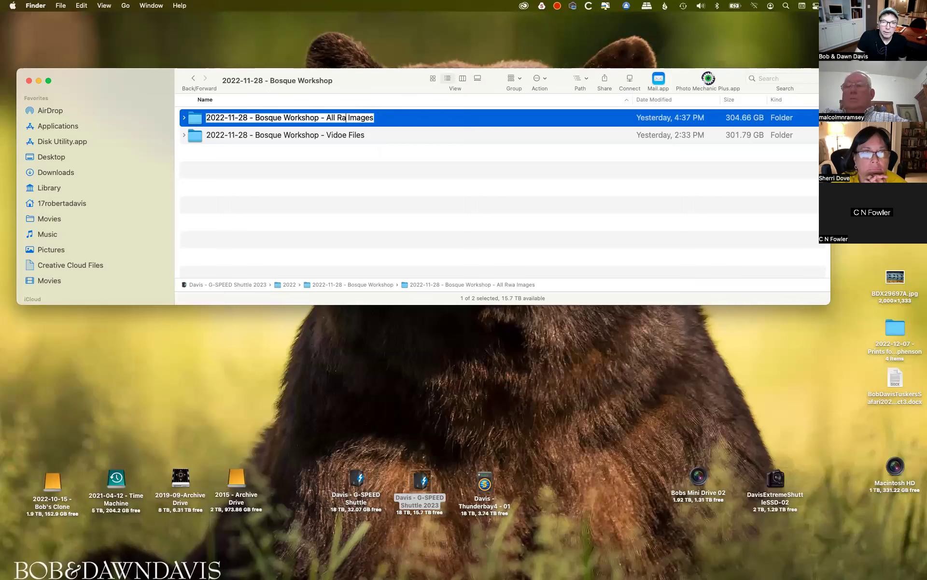
pyautogui.write('w')
pyautogui.press('Return')
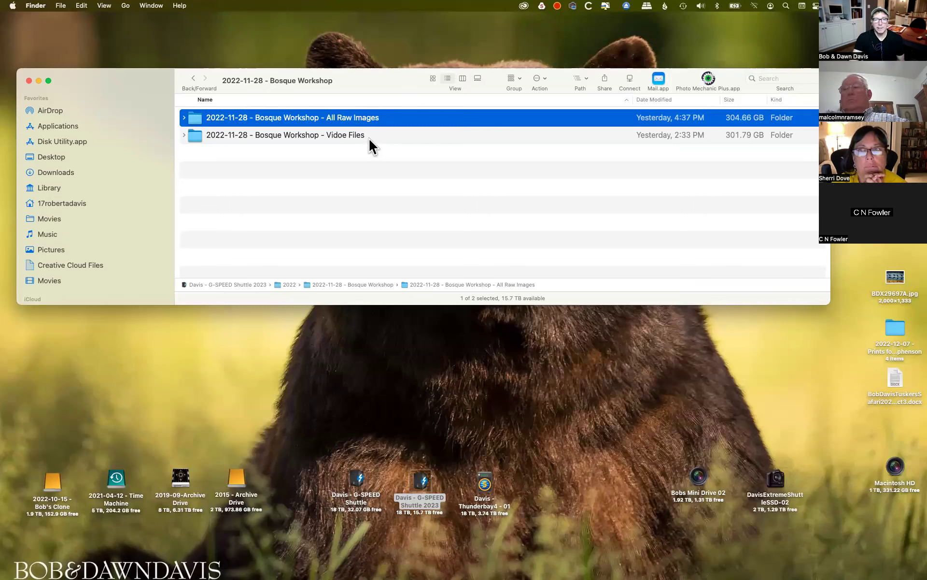
# Return to the 2022 folder and open the 2022-11-19 wedding project's Wedding subfolder
pyautogui.click(193, 78)
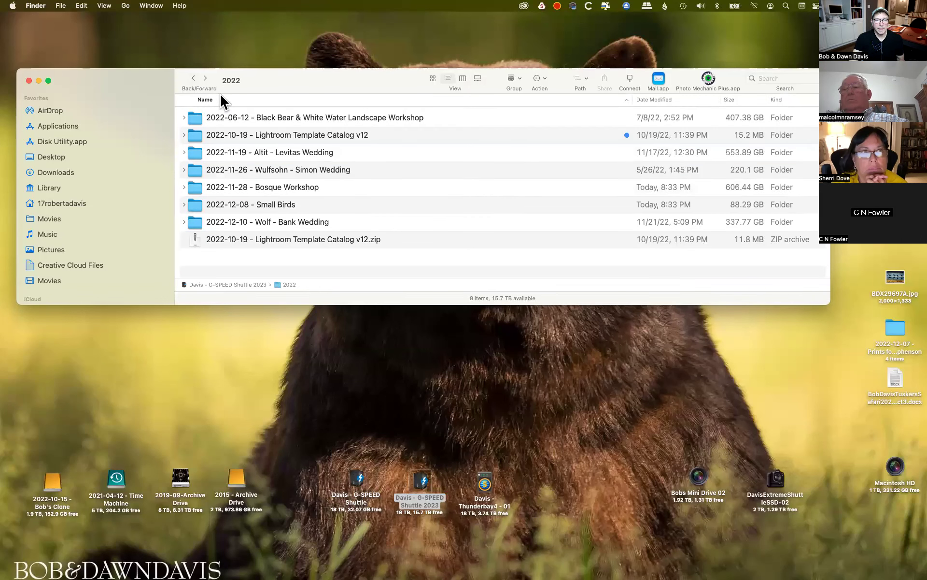
pyautogui.doubleClick(297, 154)
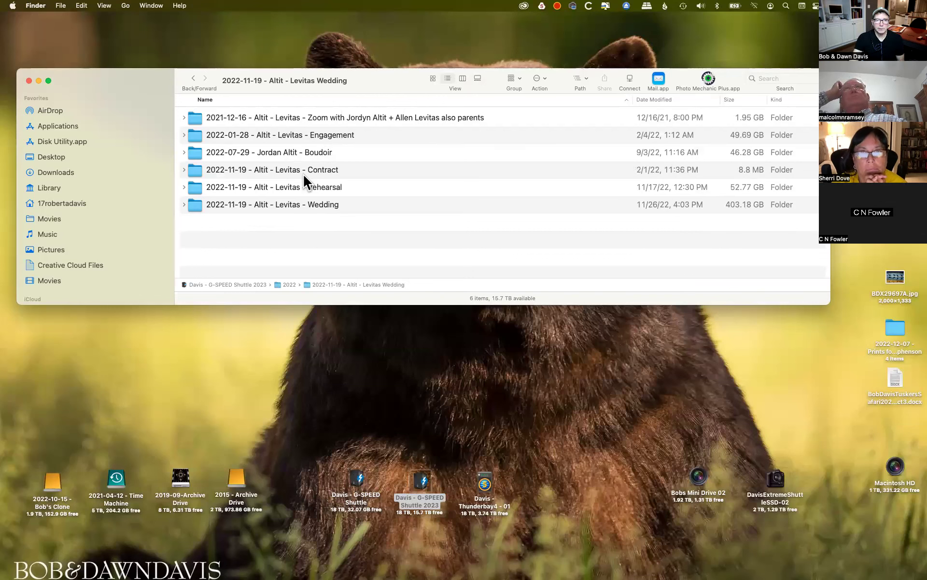
pyautogui.doubleClick(320, 205)
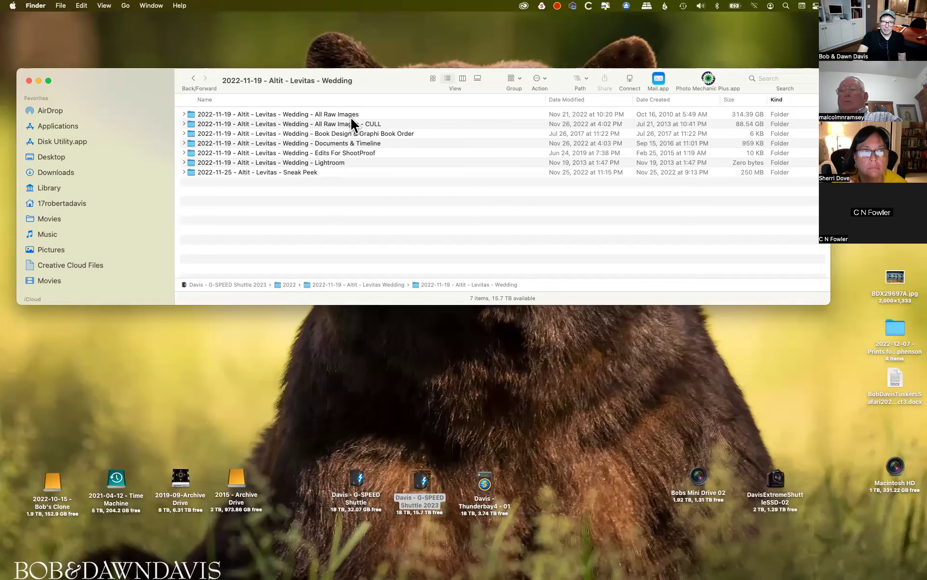
# Open the wedding's All Raw Images - CULL folder as a contact sheet in Photo Mechanic Plus and browse back to earlier photos
pyautogui.doubleClick(334, 123)
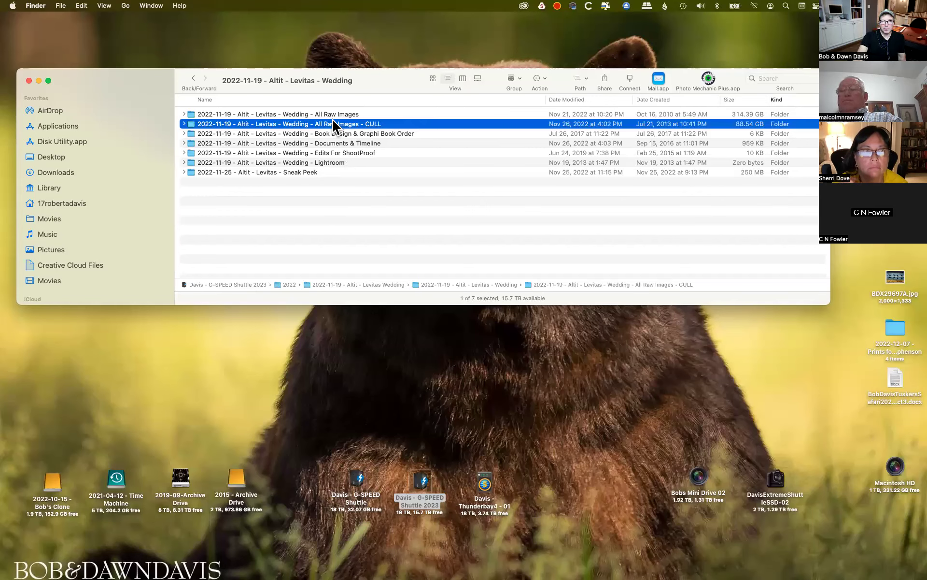
pyautogui.moveTo(190, 112); pyautogui.dragTo(709, 79)
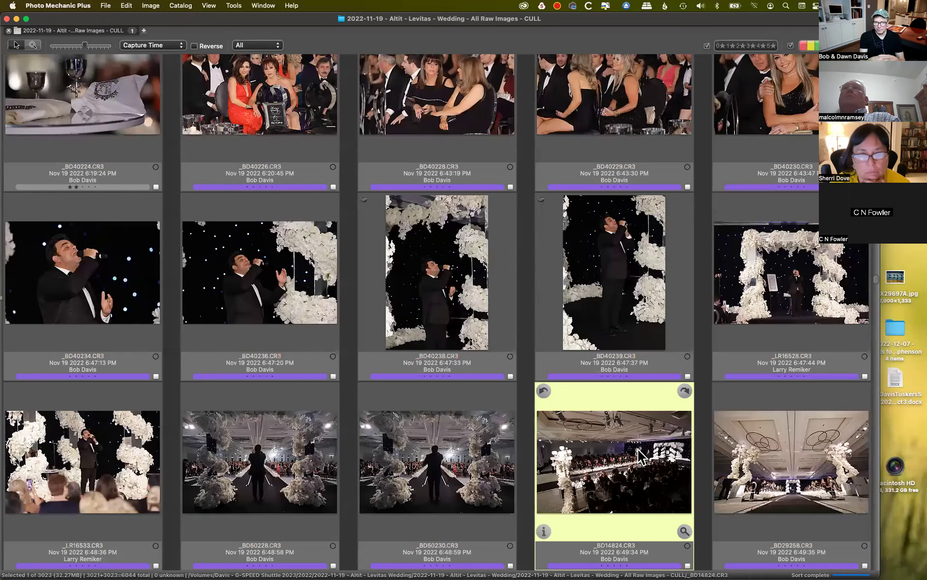
pyautogui.scroll(10, 683, 246)
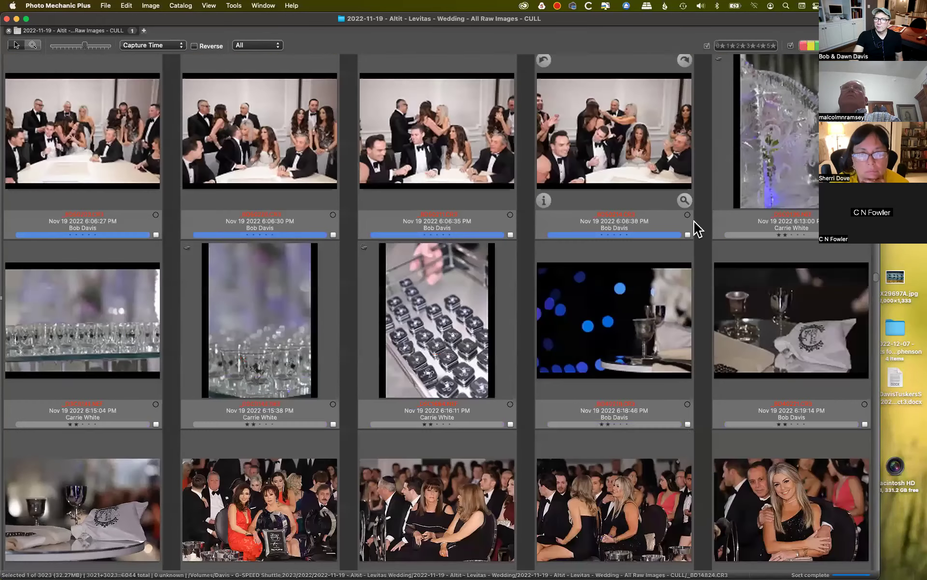
pyautogui.scroll(15, 695, 230)
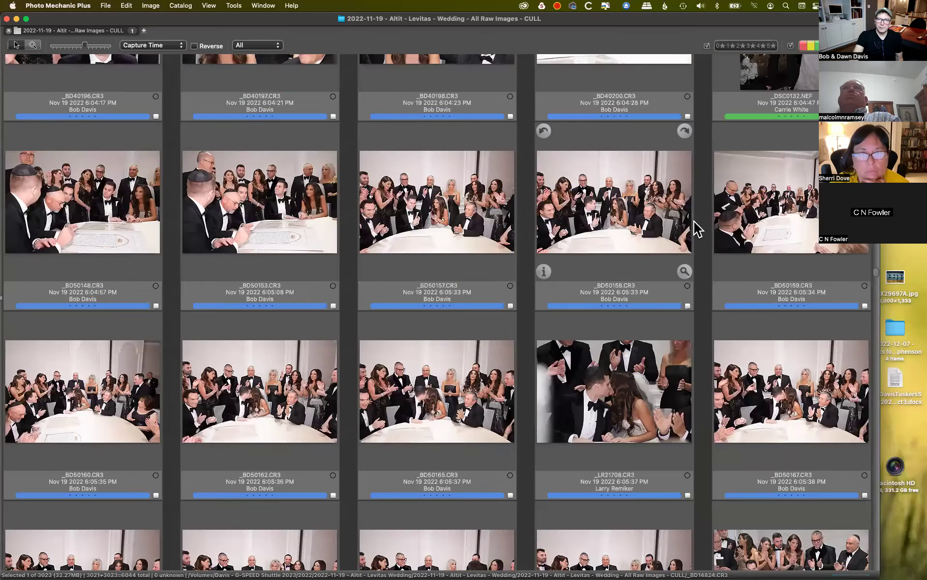
# Filter the contact sheet to red-tagged photos, browse them, and restore the display of all color classes
pyautogui.scroll(5, 696, 230)
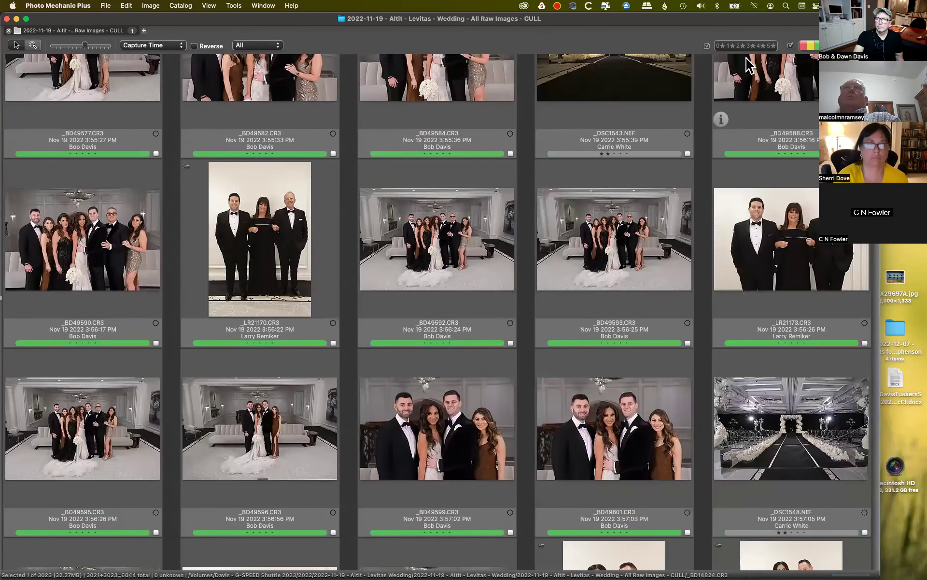
pyautogui.click(803, 47)
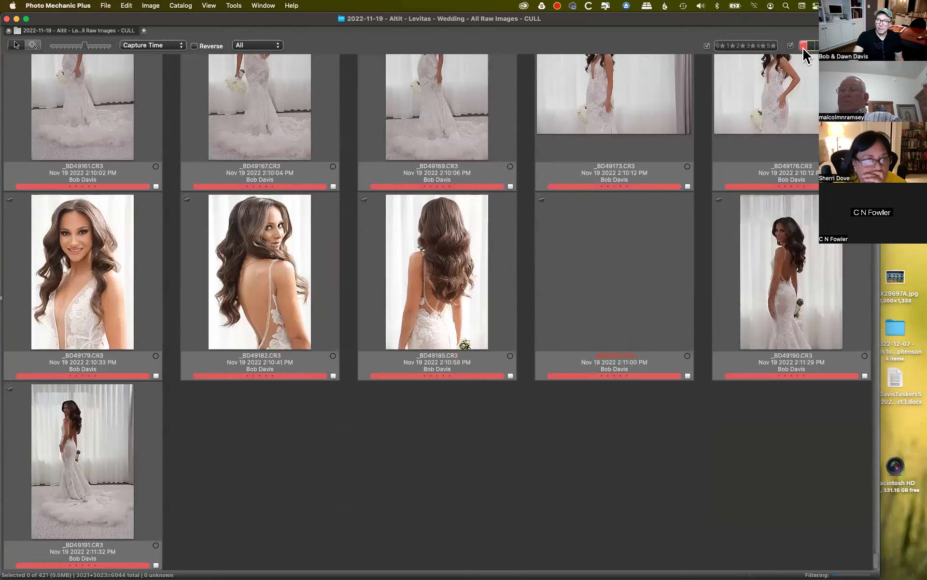
pyautogui.scroll(10, 681, 297)
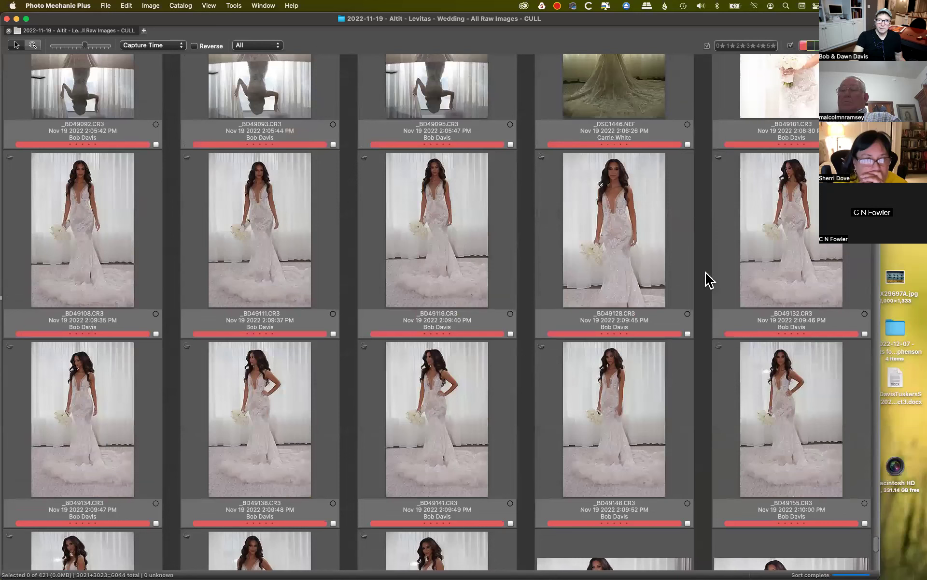
pyautogui.click(803, 46)
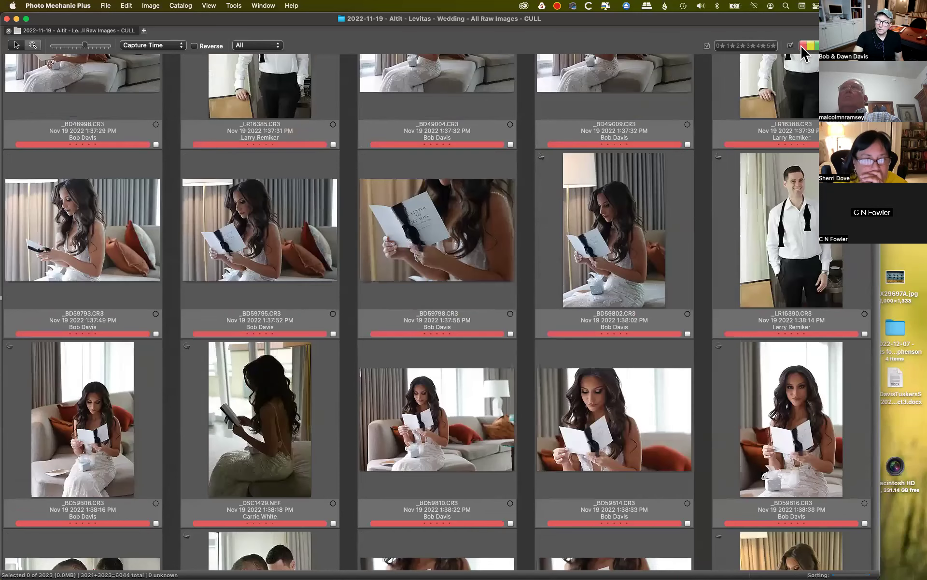
# Open the IPTC metadata of _BD59795.CR3, review its caption, rights and event fields, and close it without editing
pyautogui.moveTo(190, 201)
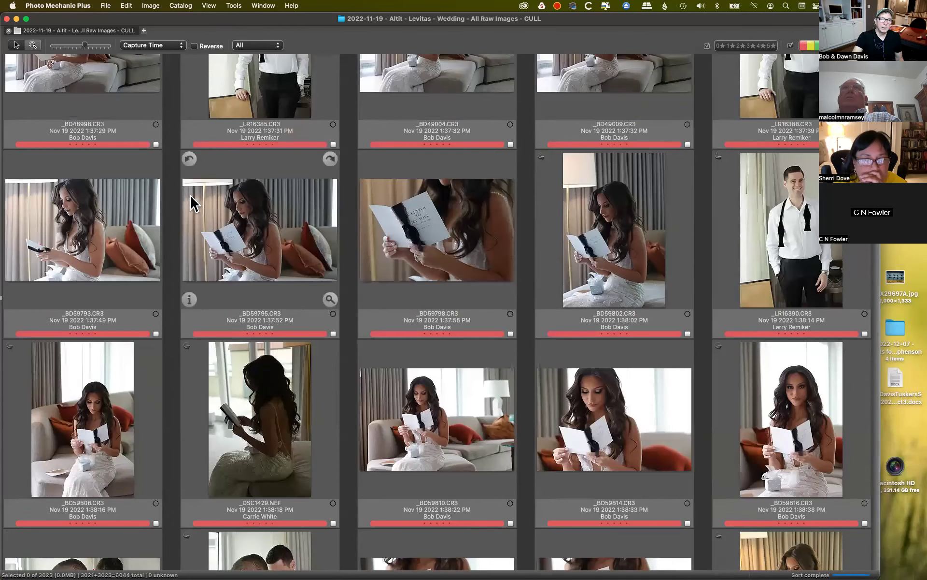
pyautogui.click(189, 300)
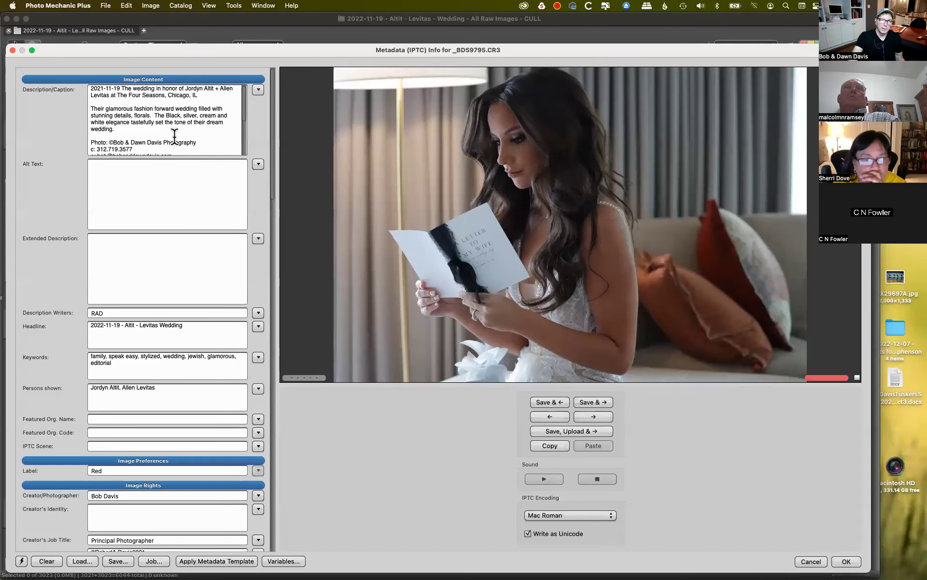
pyautogui.scroll(-5, 171, 123)
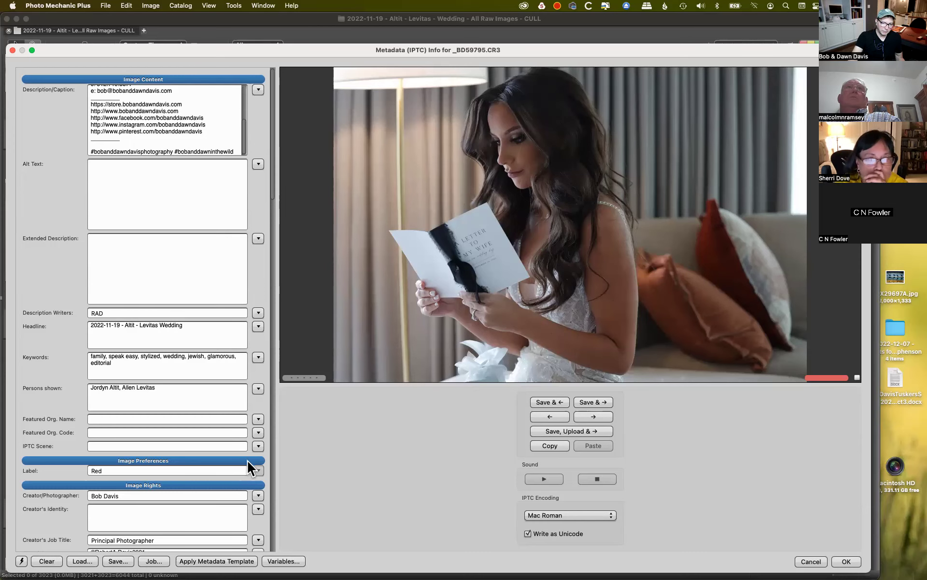
pyautogui.scroll(-10, 250, 469)
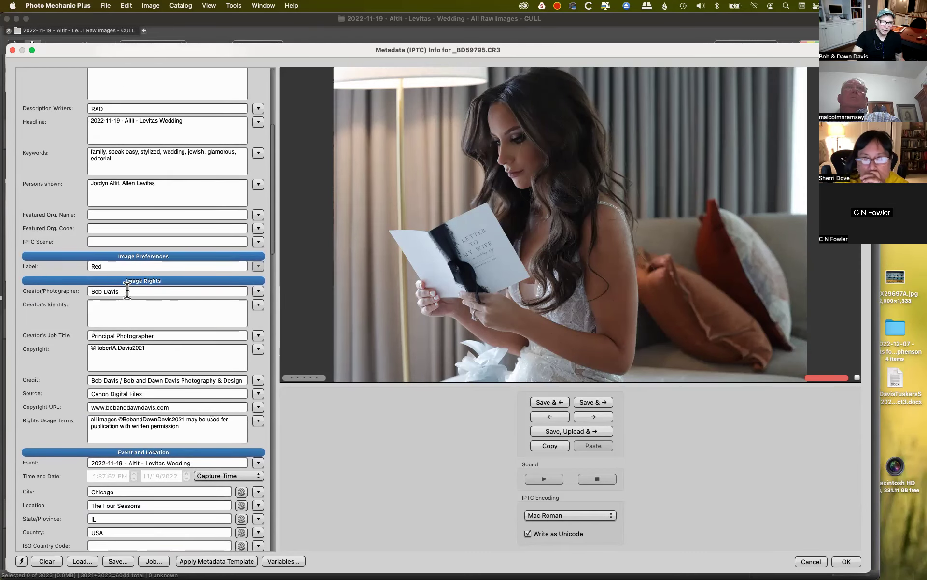
pyautogui.scroll(-9, 160, 369)
pyautogui.scroll(-10, 153, 366)
pyautogui.scroll(20, 154, 368)
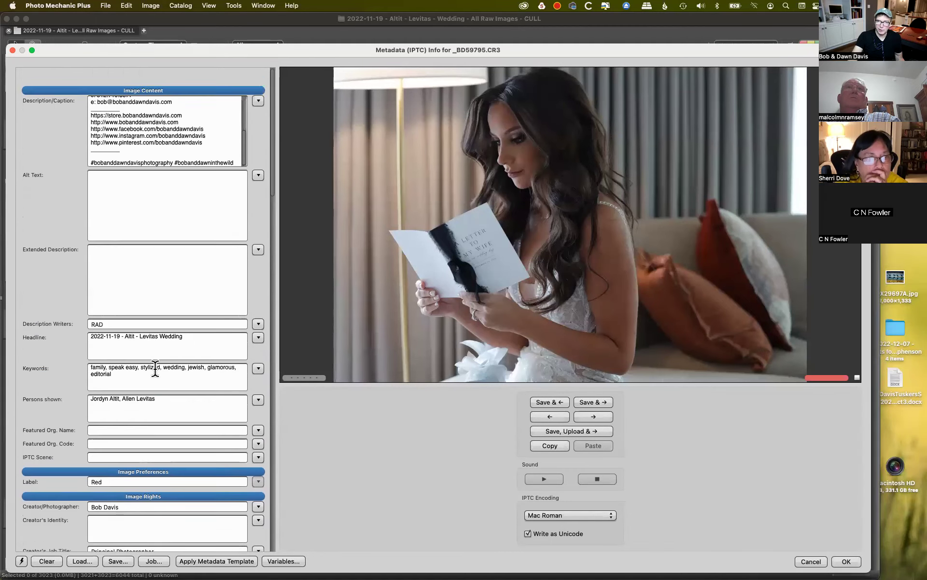
pyautogui.click(13, 50)
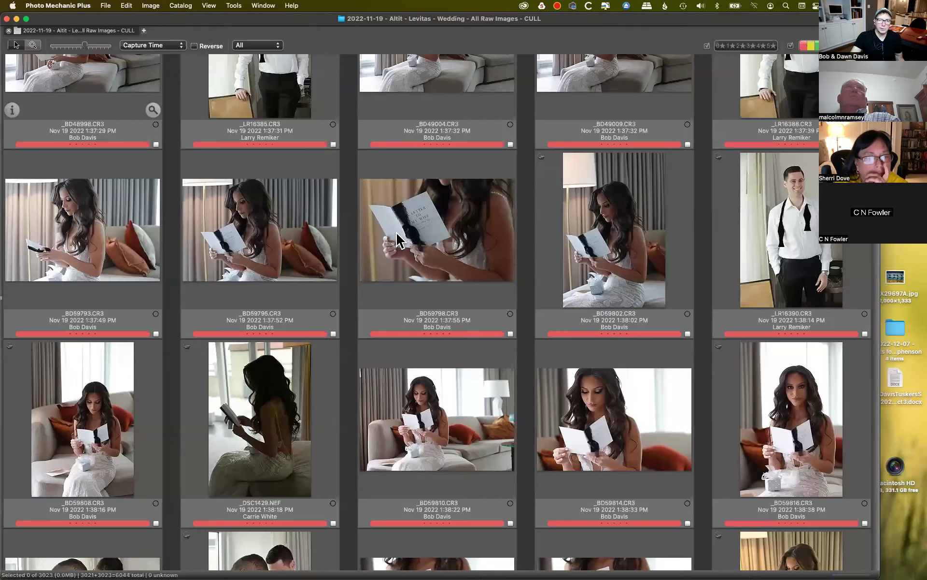
# Preview _BD59795.CR3 at full size and page forward through the following photos to _LR16442.CR3
pyautogui.doubleClick(336, 303)
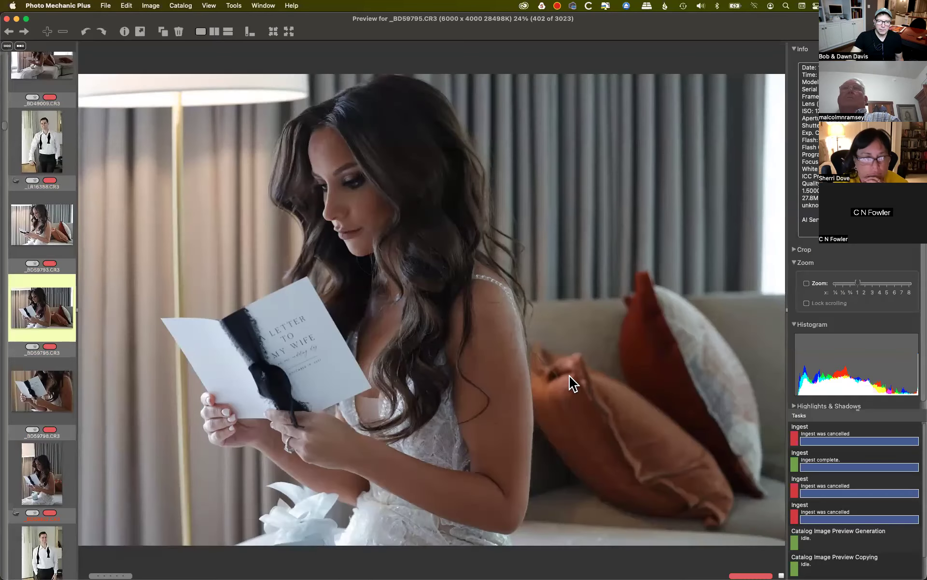
pyautogui.press('Right')
pyautogui.press('Right')
pyautogui.press('Right')
pyautogui.press('Right')
pyautogui.press('Right')
pyautogui.press('Right')
pyautogui.press('Right')
pyautogui.press('Right')
pyautogui.press('Right')
pyautogui.press('Right')
pyautogui.press('Right')
pyautogui.press('Right')
pyautogui.press('Right')
pyautogui.press('Right')
pyautogui.press('Right')
pyautogui.press('Right')
pyautogui.press('Right')
pyautogui.press('Right')
pyautogui.press('Right')
pyautogui.press('Right')
pyautogui.press('Right')
pyautogui.press('Right')
pyautogui.press('Right')
pyautogui.press('Right')
pyautogui.press('Right')
pyautogui.press('Right')
pyautogui.press('Right')
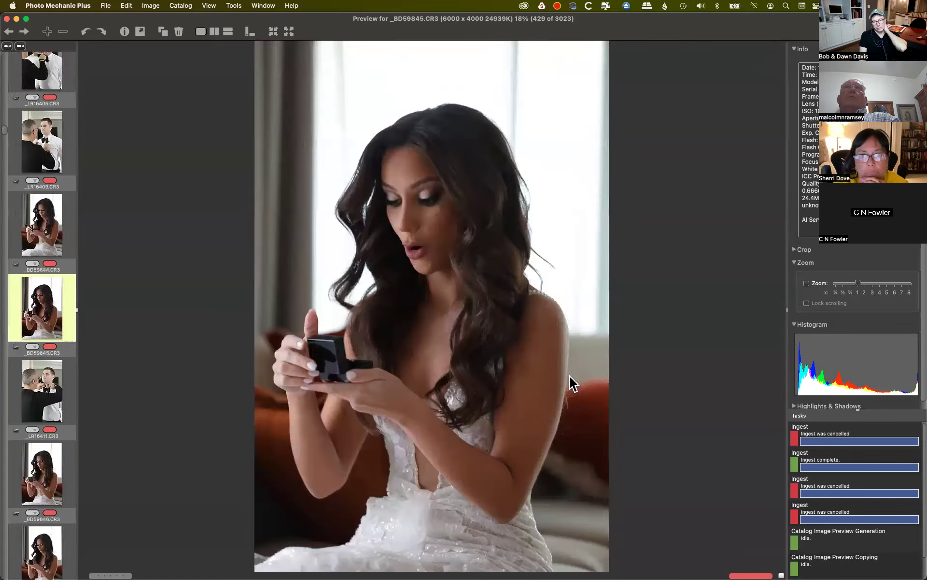
pyautogui.press('Right')
pyautogui.press('Right')
pyautogui.press('Right')
pyautogui.press('Right')
pyautogui.press('Right')
pyautogui.press('Right')
pyautogui.press('Right')
pyautogui.press('Right')
pyautogui.press('Right')
pyautogui.press('Right')
pyautogui.press('Right')
pyautogui.press('Right')
pyautogui.press('Right')
pyautogui.press('Right')
pyautogui.press('Right')
pyautogui.press('Right')
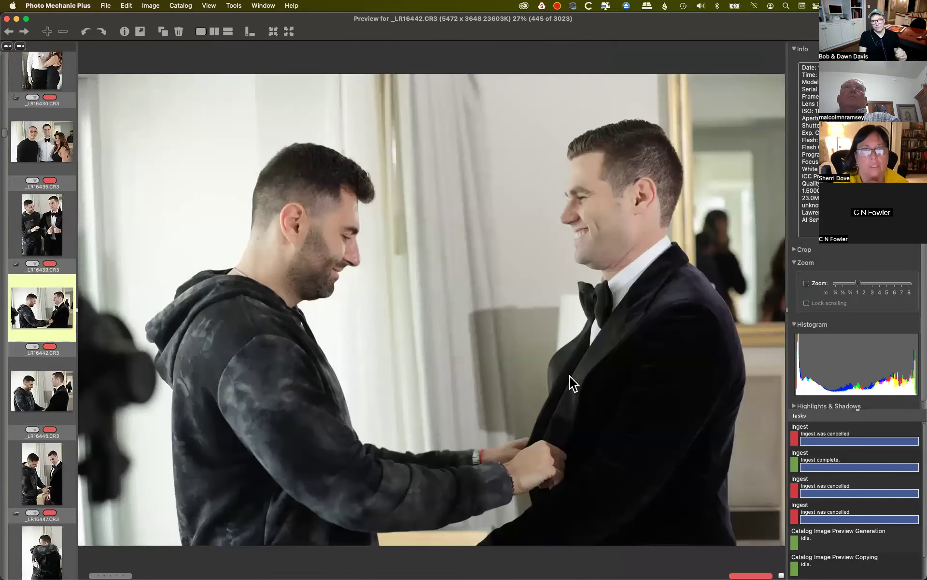
# Inspect _LR16442.CR3 at 100% zoom, return to the fitted view, and close the preview
pyautogui.click(571, 376)
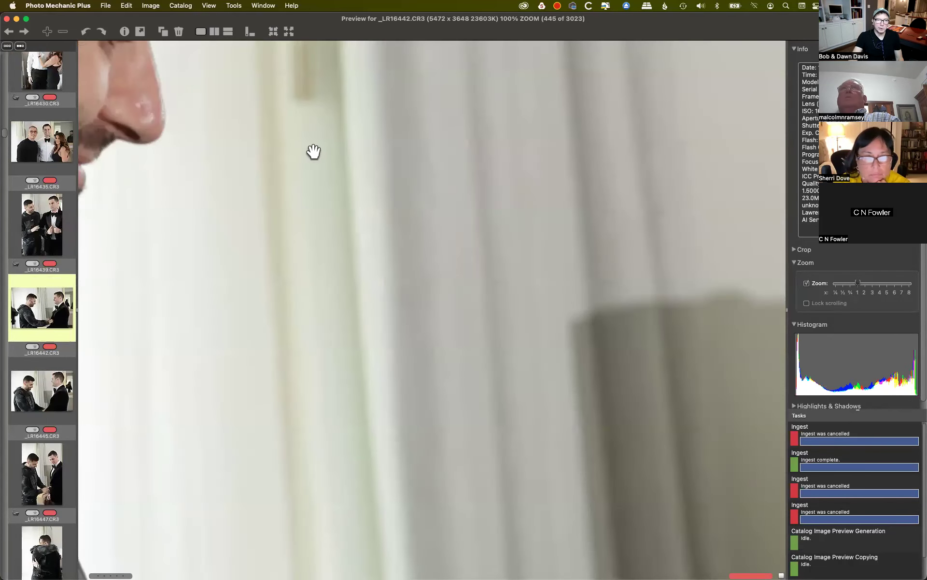
pyautogui.moveTo(312, 151); pyautogui.dragTo(718, 420)
pyautogui.click(719, 420)
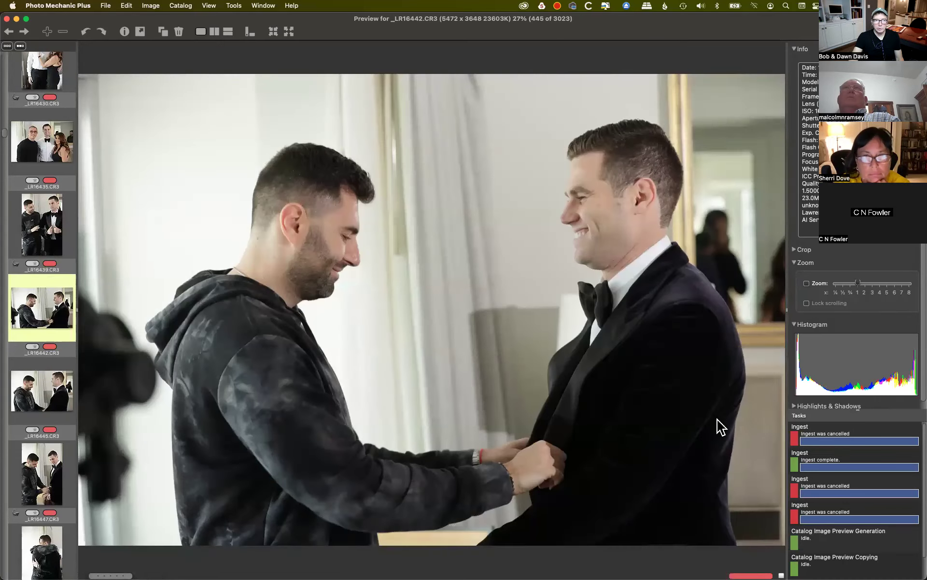
pyautogui.click(6, 19)
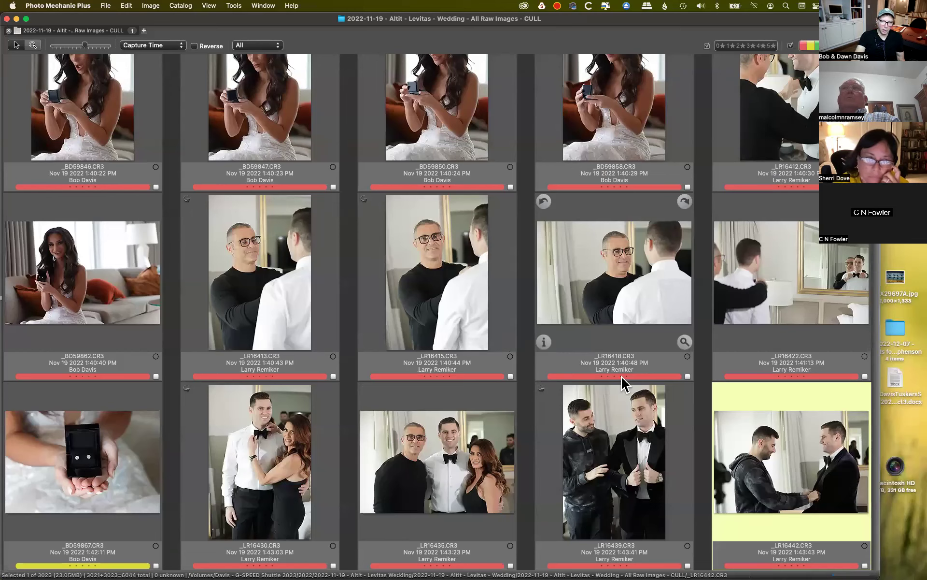
# In Finder, check the wedding's Lightroom folder on the G-SPEED Shuttle 2023 drive, then close the Finder window
pyautogui.click(16, 18)
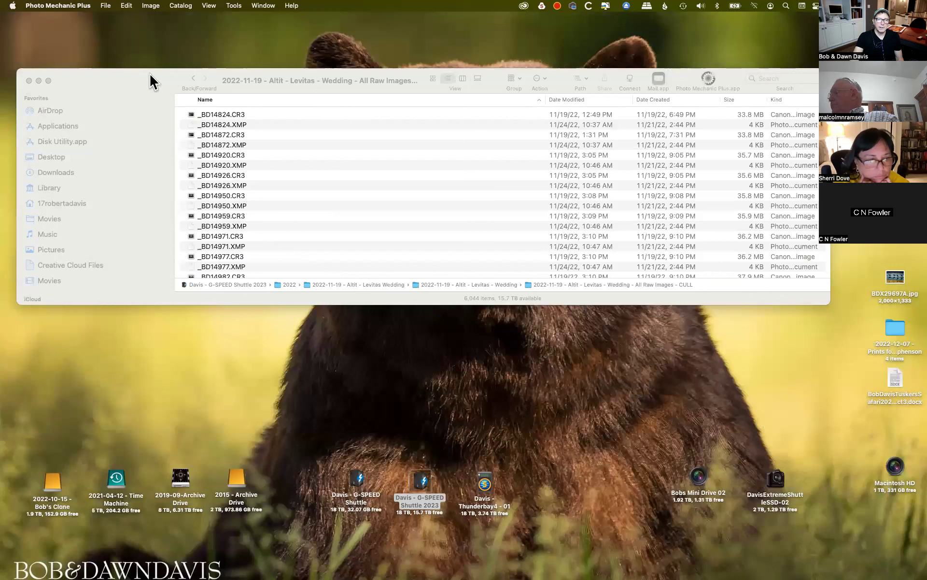
pyautogui.click(190, 77)
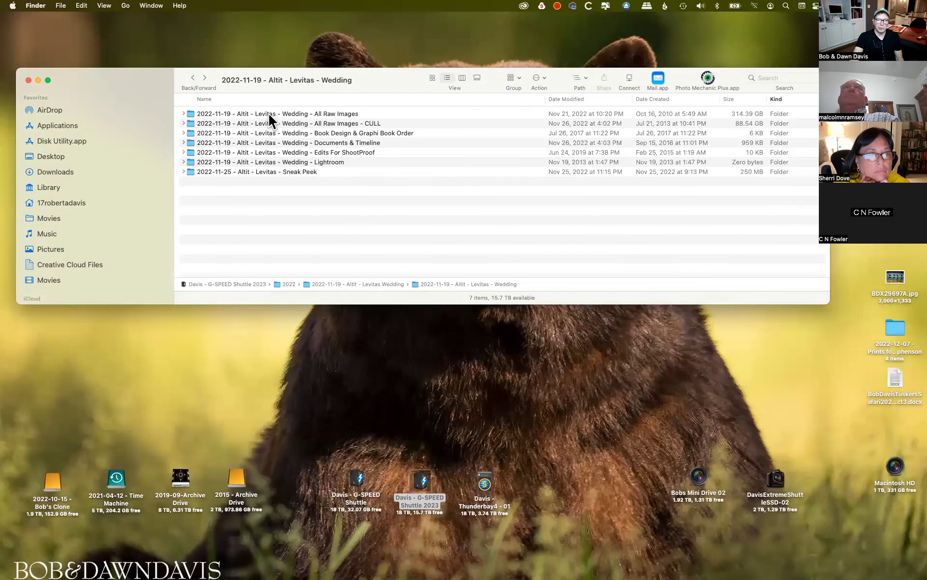
pyautogui.doubleClick(290, 162)
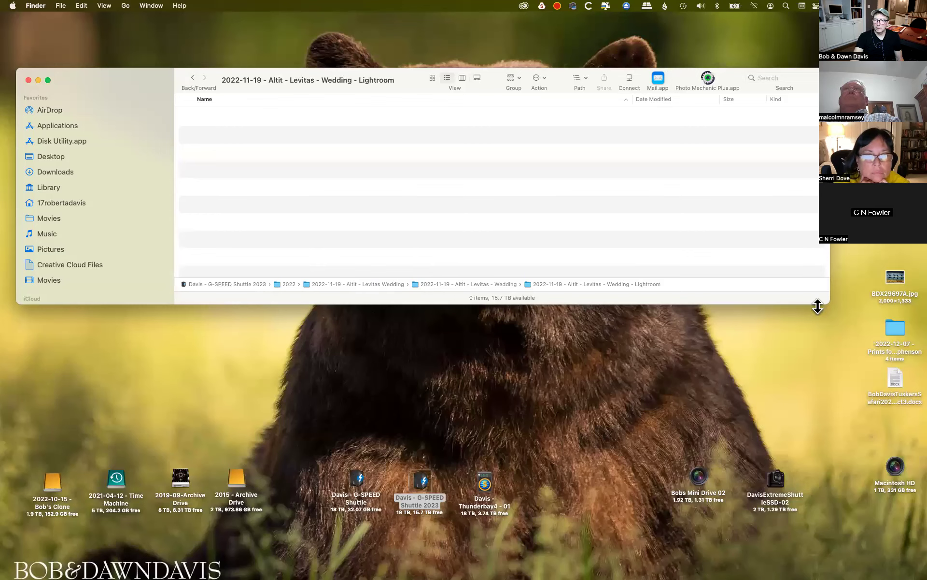
pyautogui.click(194, 78)
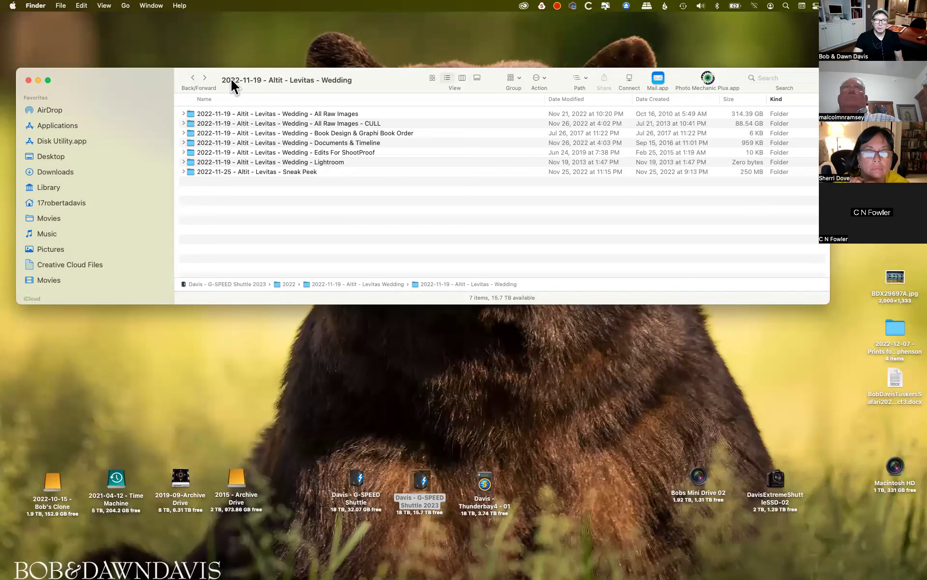
pyautogui.click(193, 79)
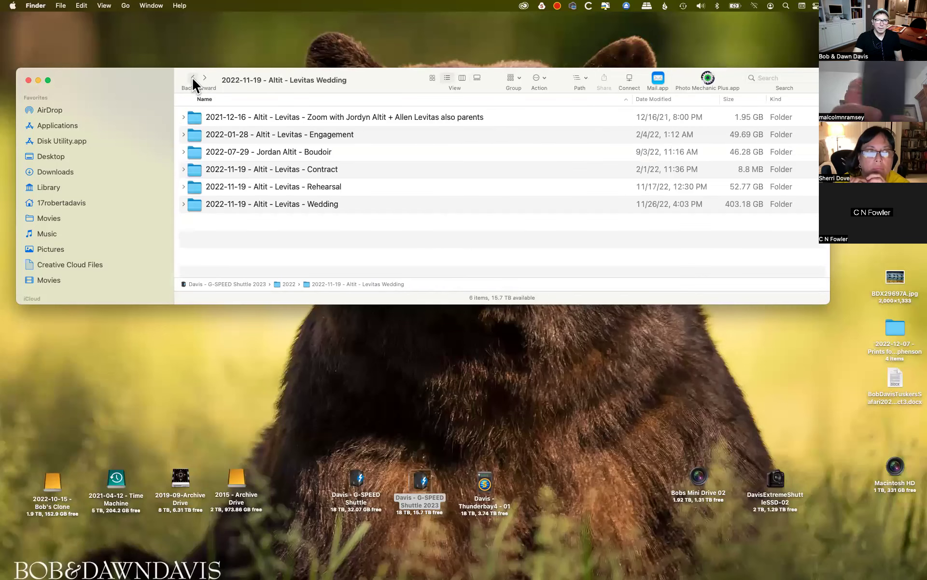
pyautogui.click(29, 80)
# On the G-SPEED Shuttle drive, open the Lightroom folder inside the 2022-11-19 wedding project's Wedding subfolder under 2022
pyautogui.doubleClick(357, 479)
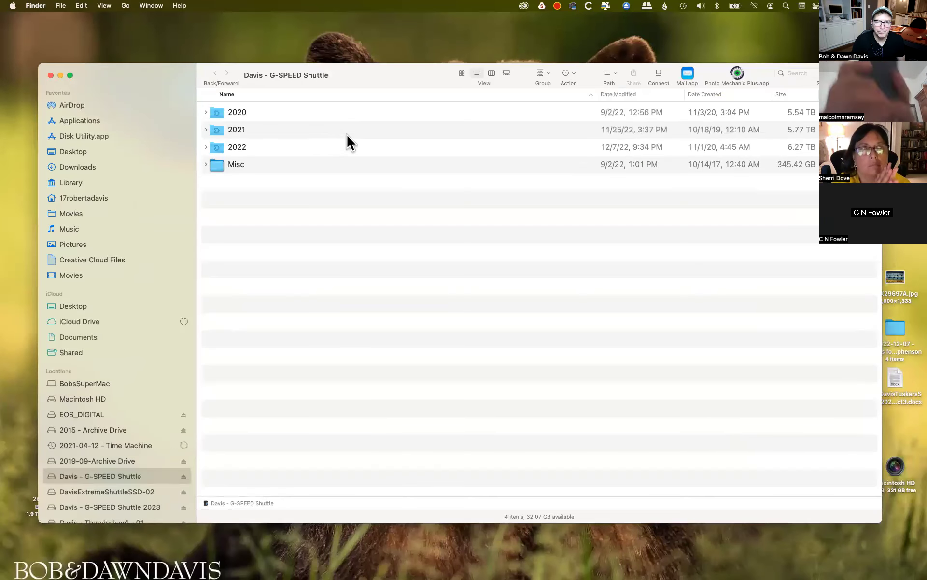
pyautogui.click(279, 148)
pyautogui.doubleClick(277, 146)
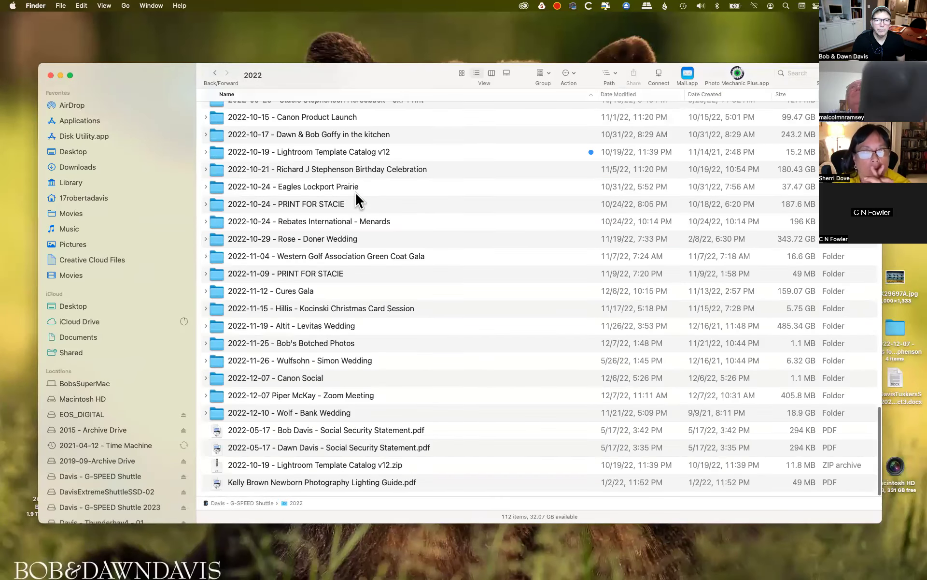
pyautogui.doubleClick(318, 325)
pyautogui.doubleClick(342, 199)
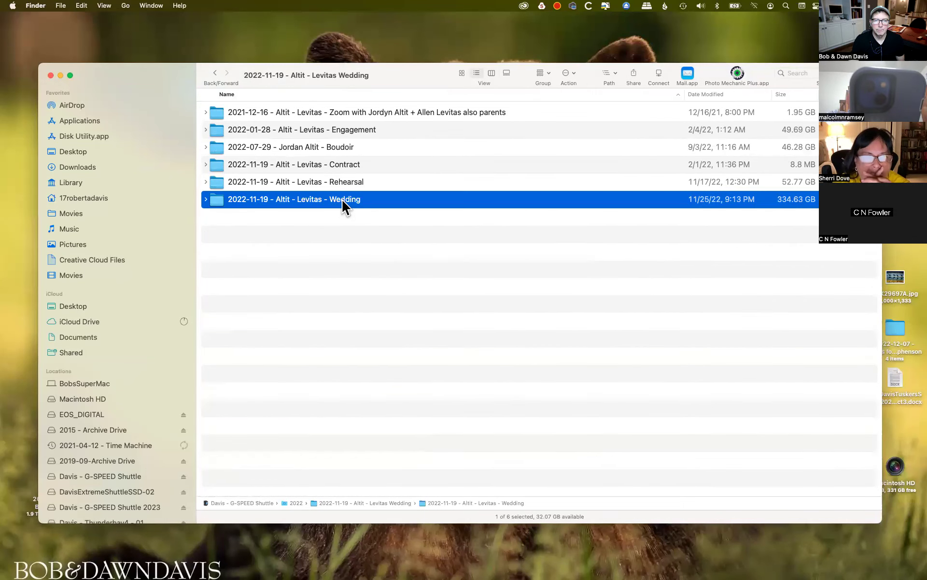
pyautogui.click(418, 150)
pyautogui.doubleClick(415, 154)
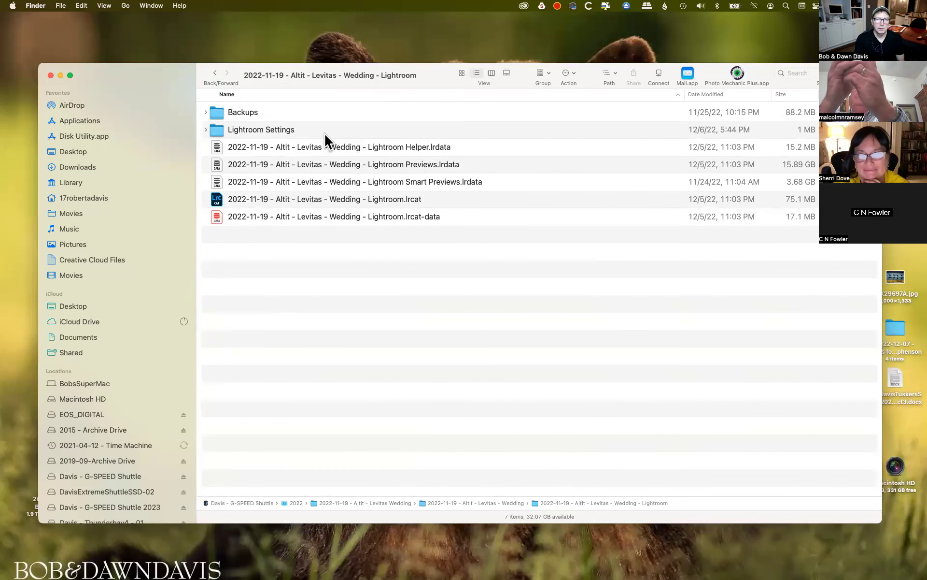
# Open the wedding's .lrcat catalog in Lightroom Classic, dismiss the welcome notice, and show the Library grid
pyautogui.click(293, 200)
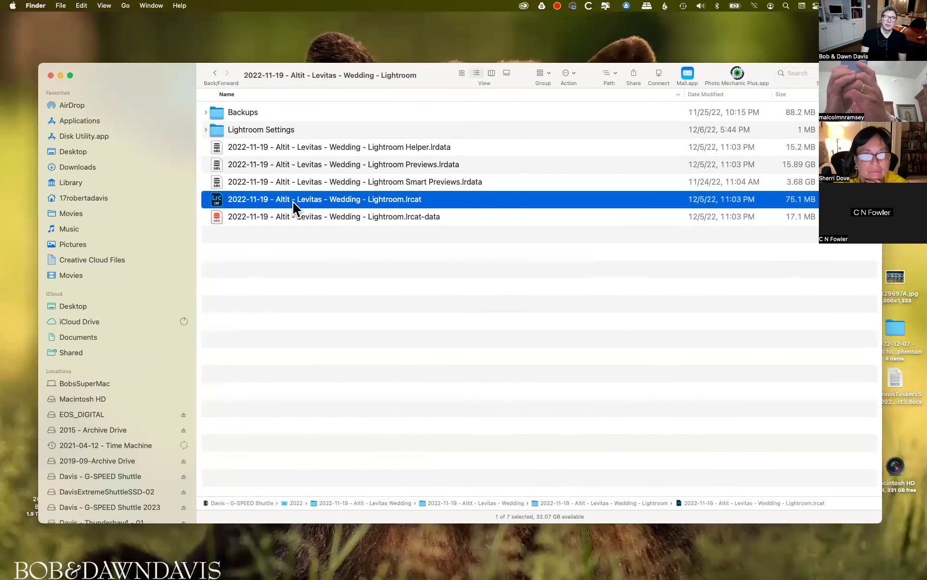
pyautogui.doubleClick(293, 200)
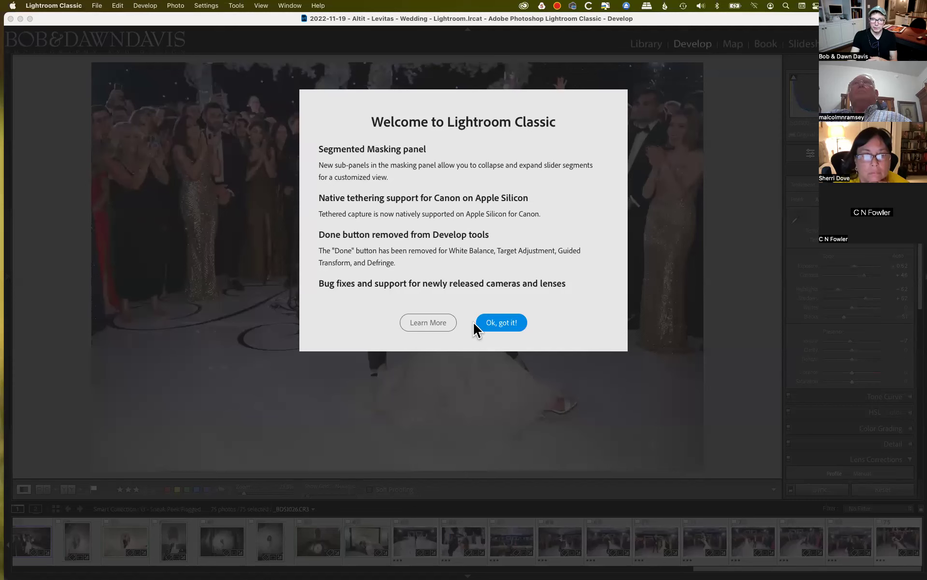
pyautogui.click(421, 323)
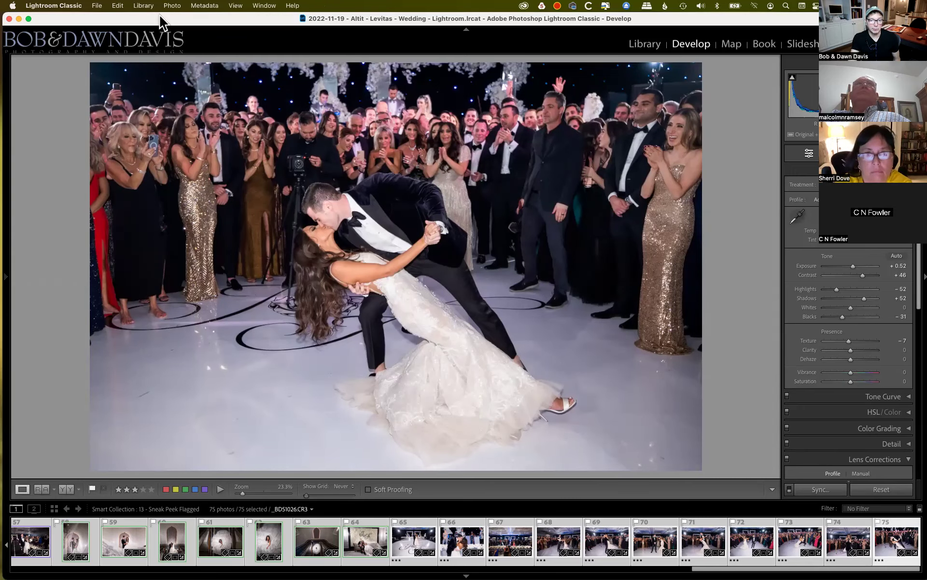
pyautogui.press('g')
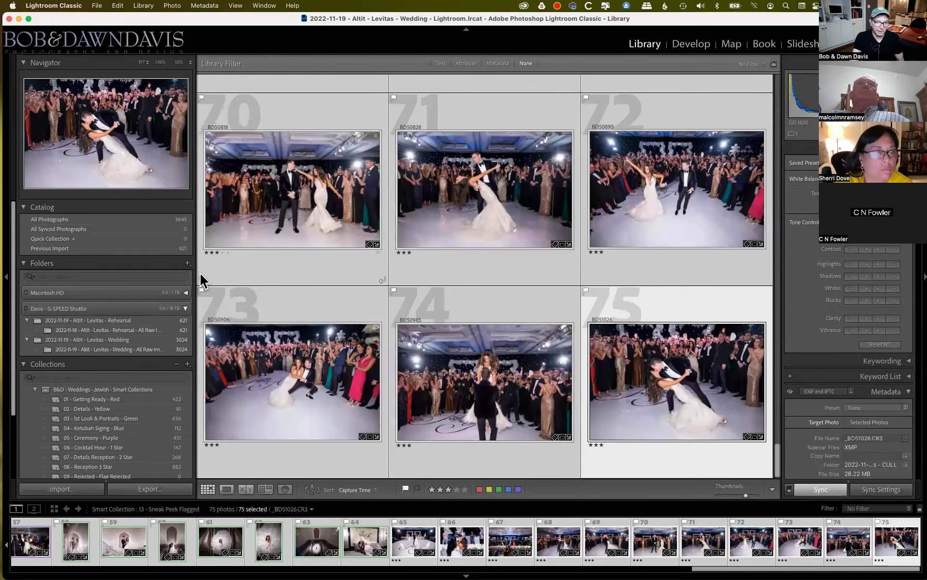
# Collapse and re-expand the B&D - Weddings - Jewish - Smart Collections set, and display its 01 - Getting Ready - Red collection
pyautogui.scroll(-4, 186, 304)
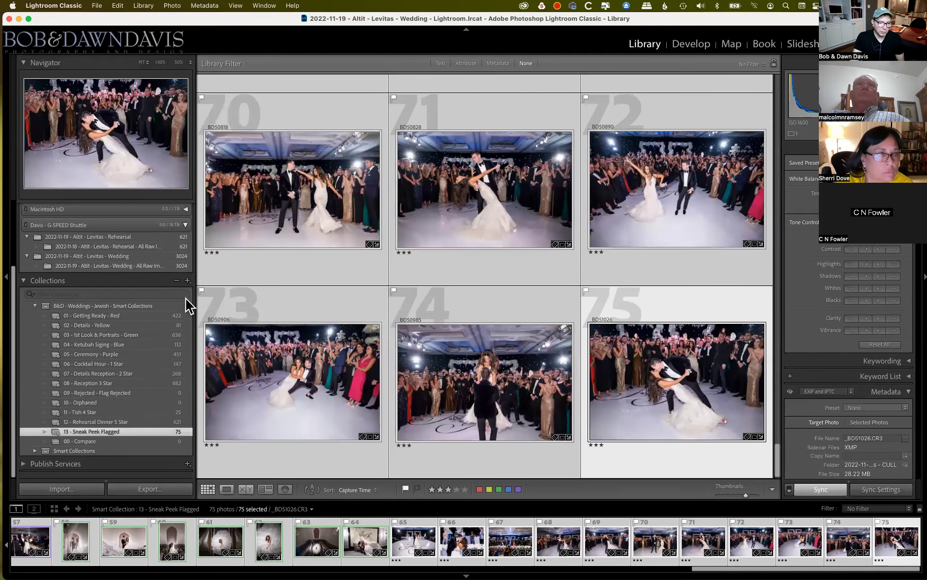
pyautogui.click(36, 311)
pyautogui.click(36, 310)
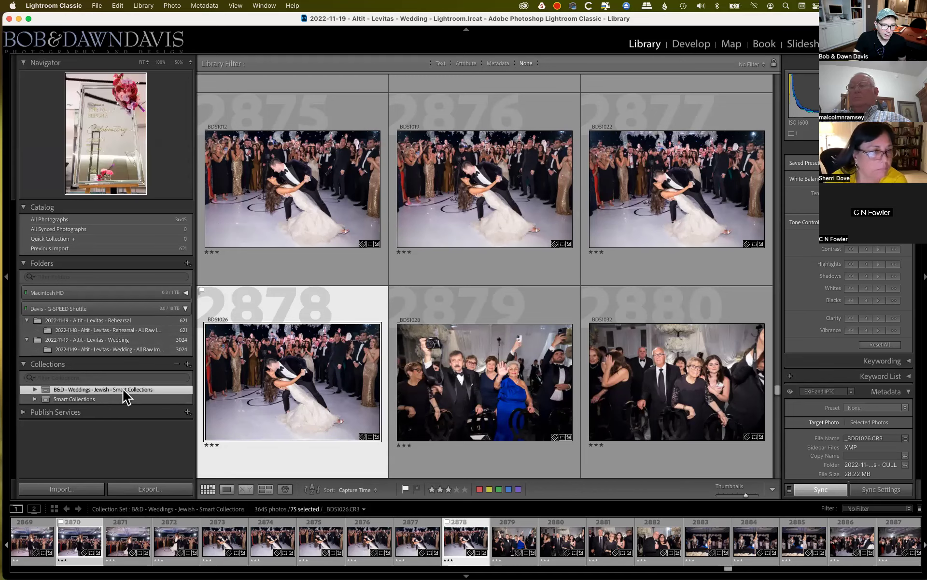
pyautogui.click(36, 390)
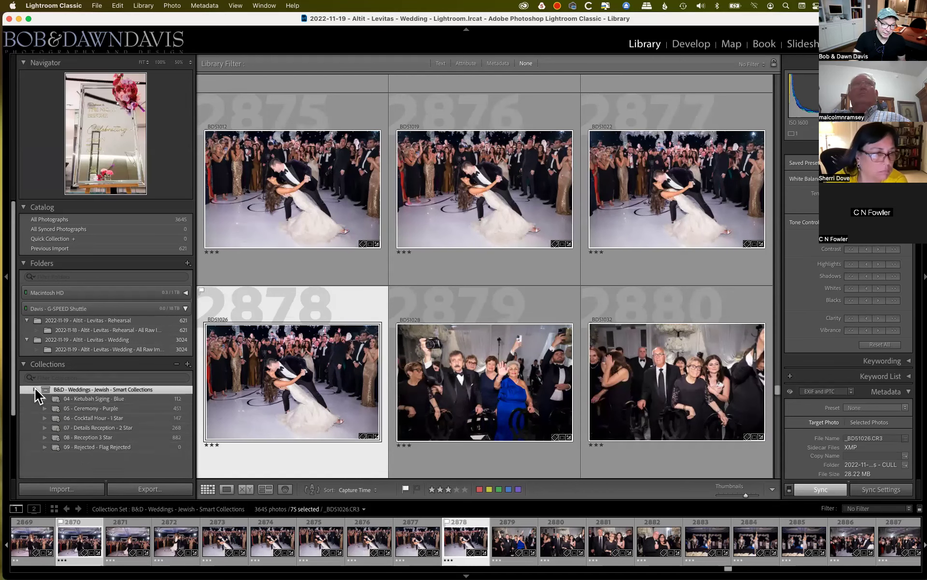
pyautogui.scroll(-4, 118, 390)
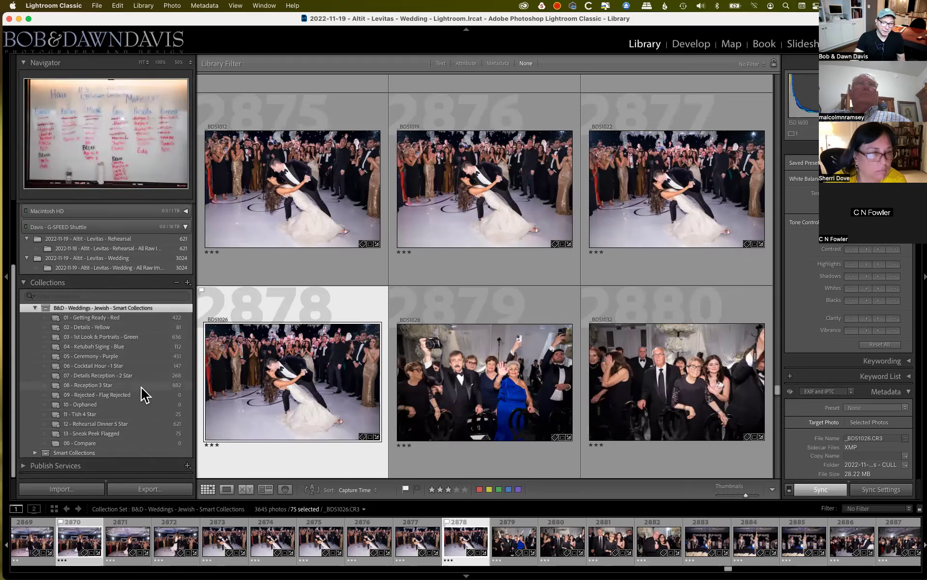
pyautogui.click(118, 320)
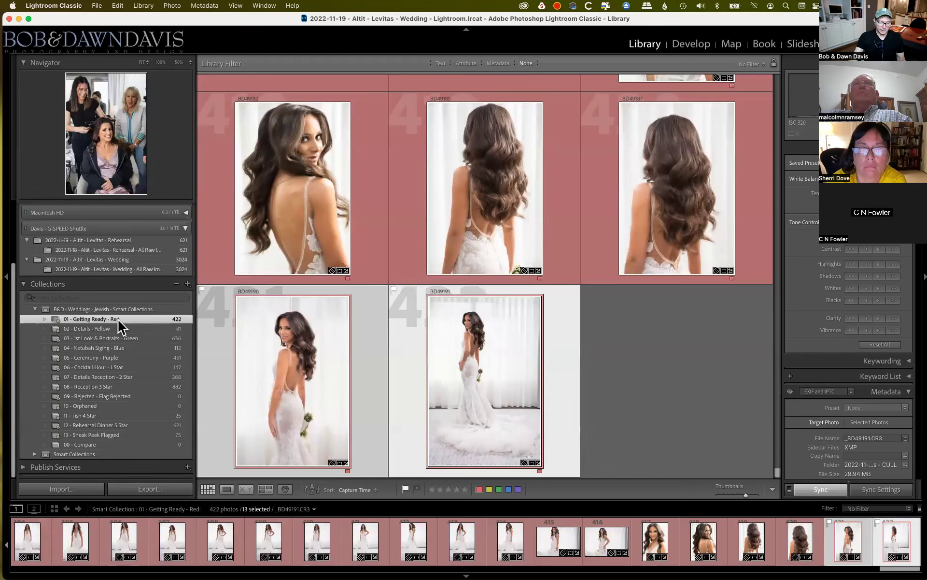
# Switch to Photo Mechanic Plus, restore the wedding's CULL contact sheet, and filter it to show only red-tagged photos
pyautogui.press('super+Tab')
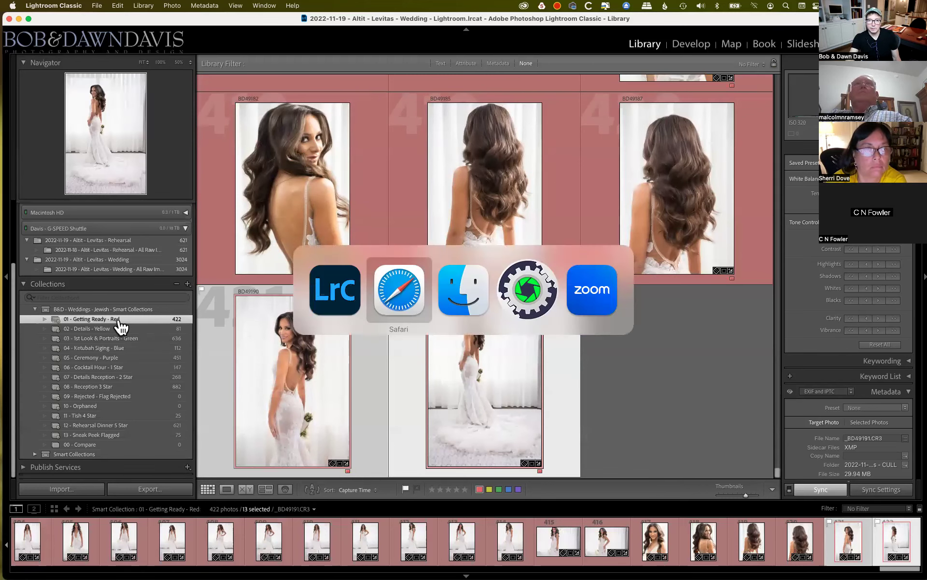
pyautogui.press('super+Tab')
pyautogui.press('super+Tab')
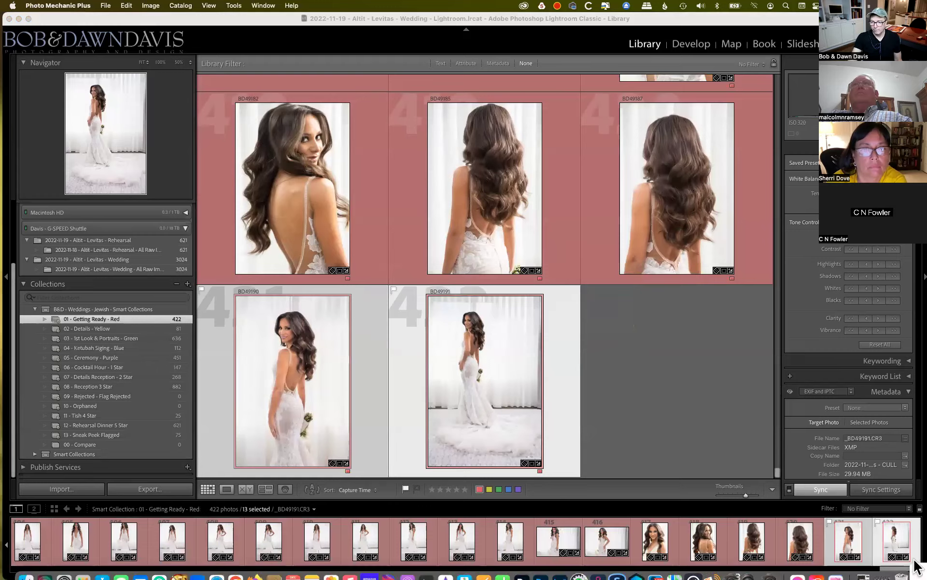
pyautogui.click(915, 566)
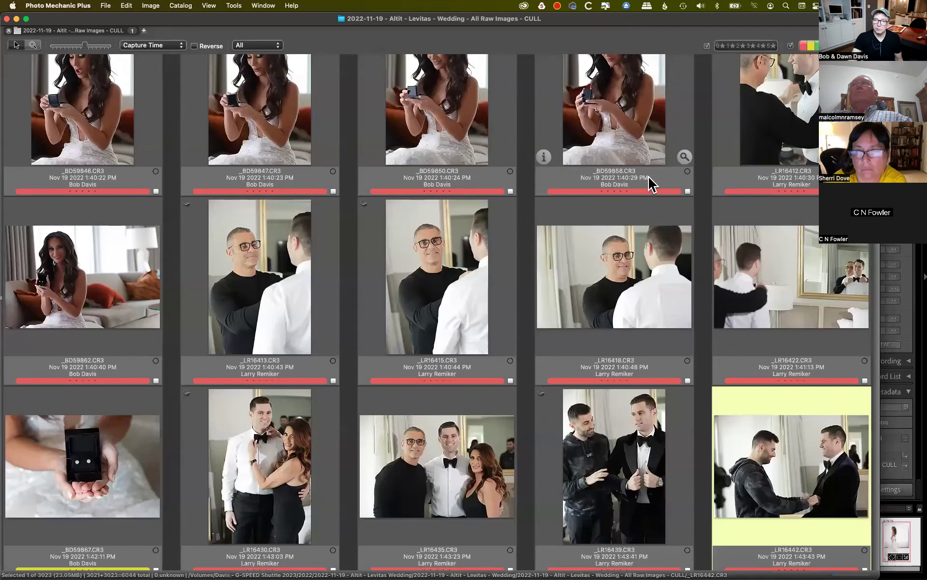
pyautogui.scroll(15, 649, 183)
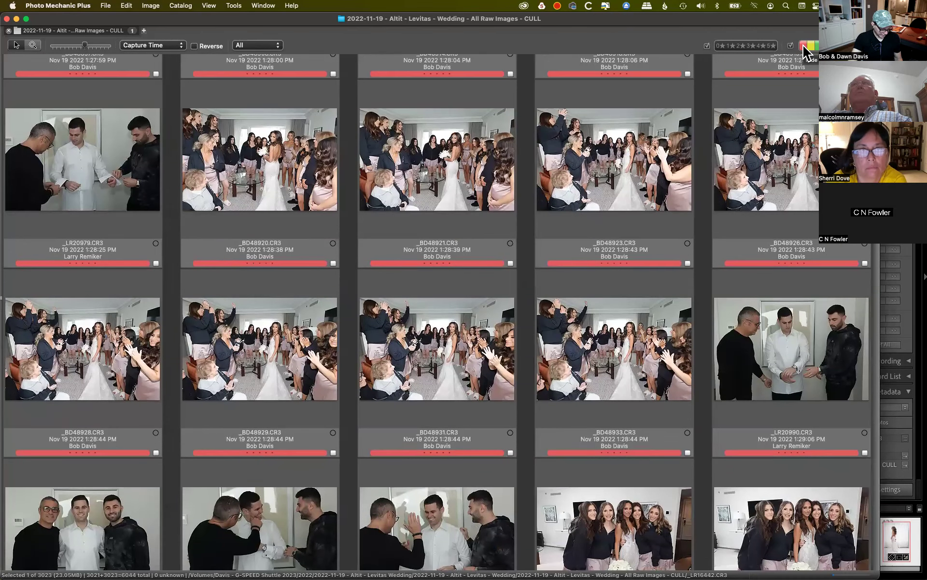
pyautogui.click(804, 45)
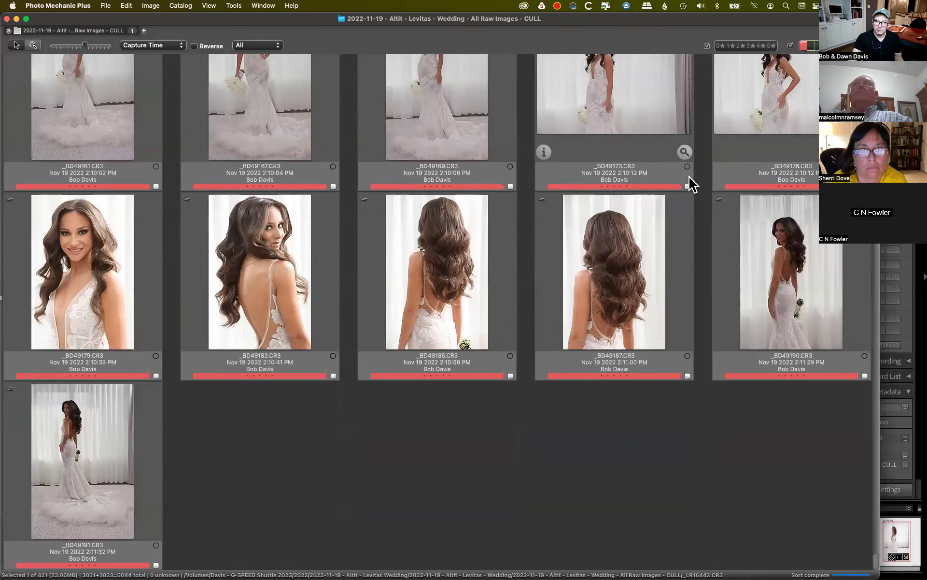
# Switch back to Lightroom Classic and review the selected bridal photo's caption, EXIF, contact and IPTC metadata
pyautogui.press('super+Tab')
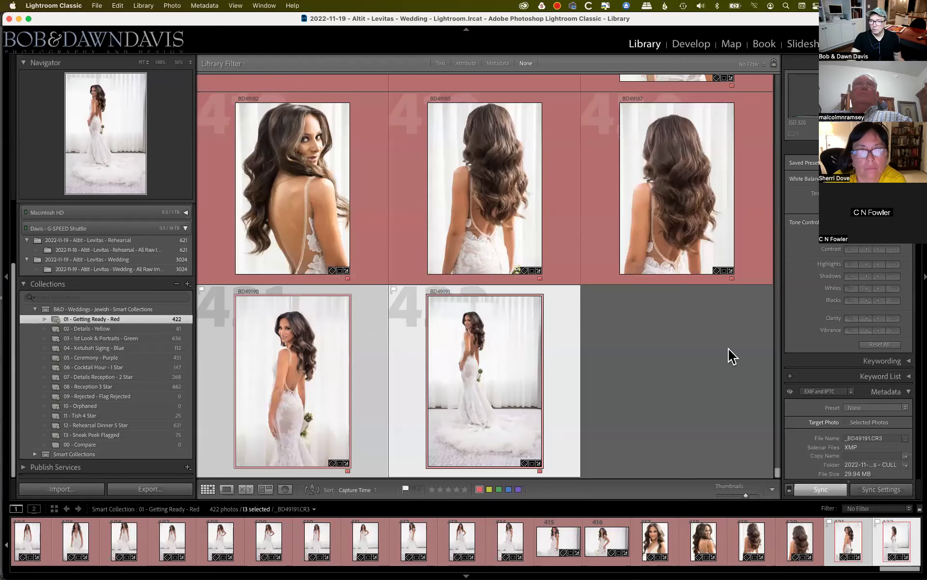
pyautogui.scroll(-10, 855, 346)
pyautogui.scroll(-5, 861, 338)
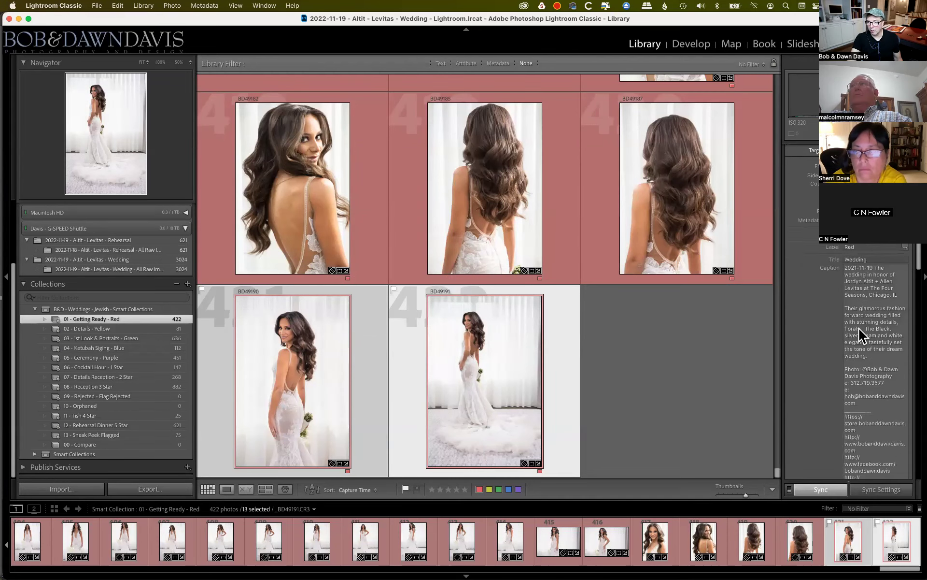
pyautogui.scroll(-1, 864, 248)
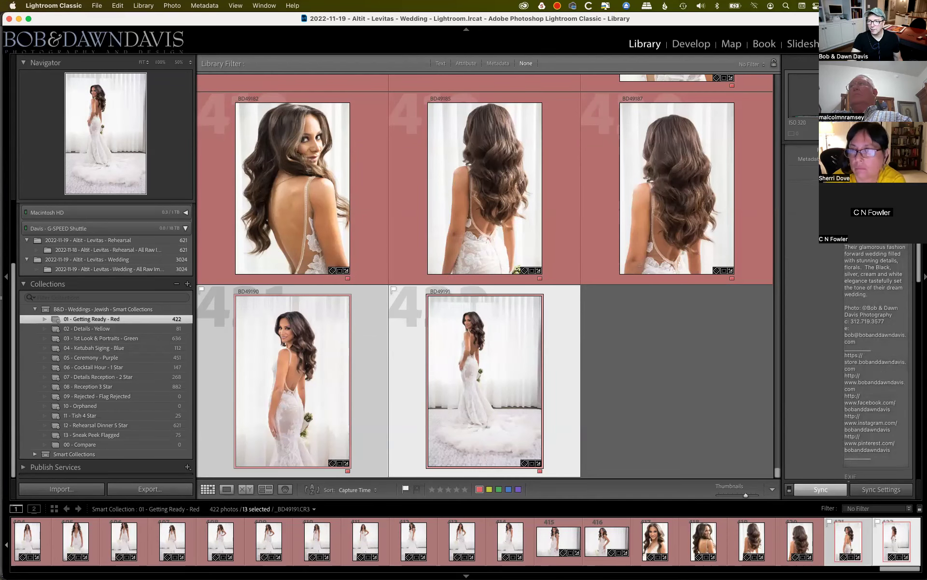
pyautogui.scroll(-5, 889, 324)
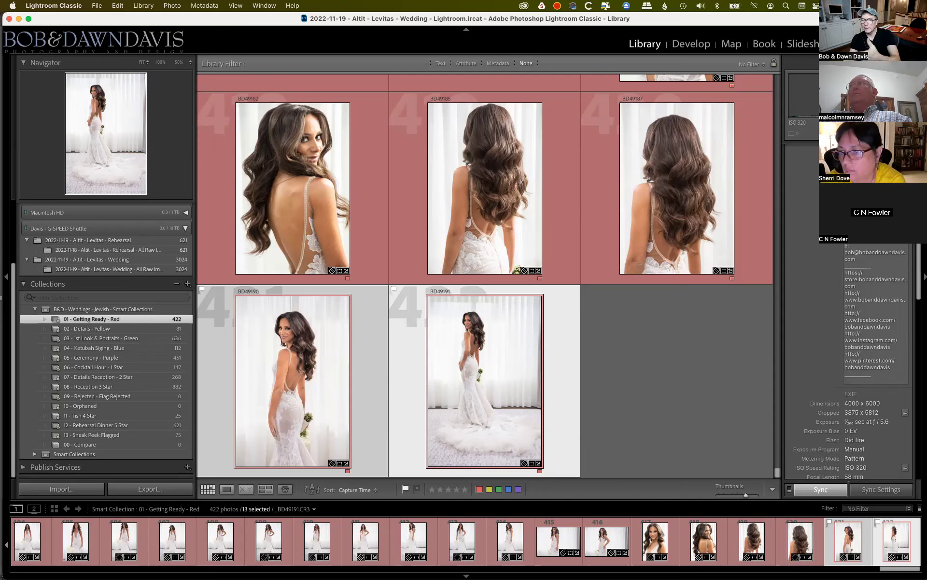
pyautogui.scroll(-10, 852, 360)
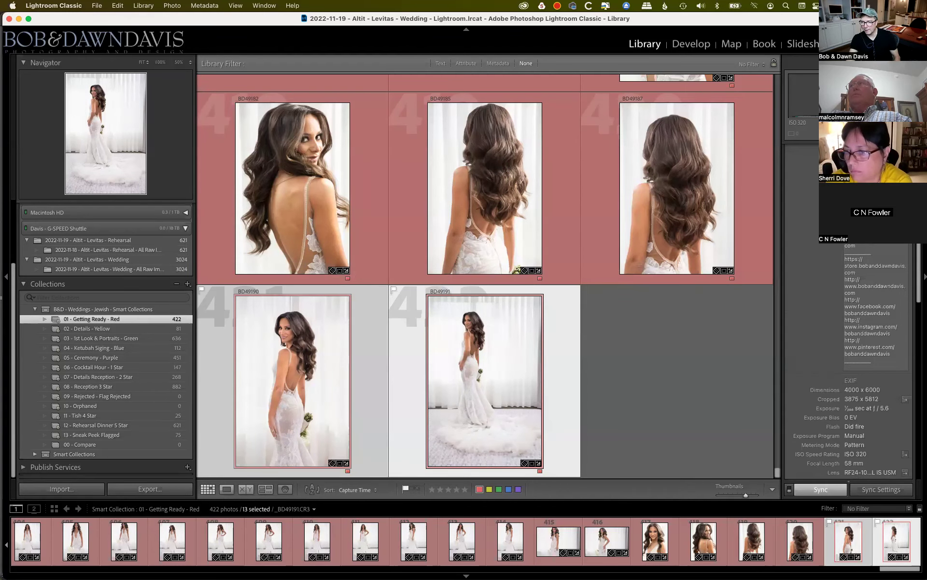
pyautogui.scroll(-10, 853, 360)
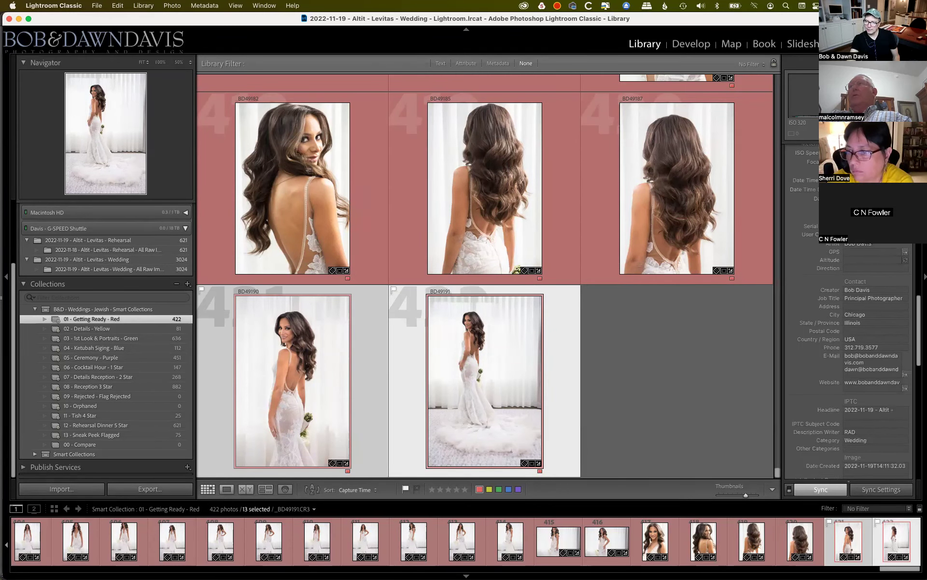
pyautogui.scroll(10, 849, 360)
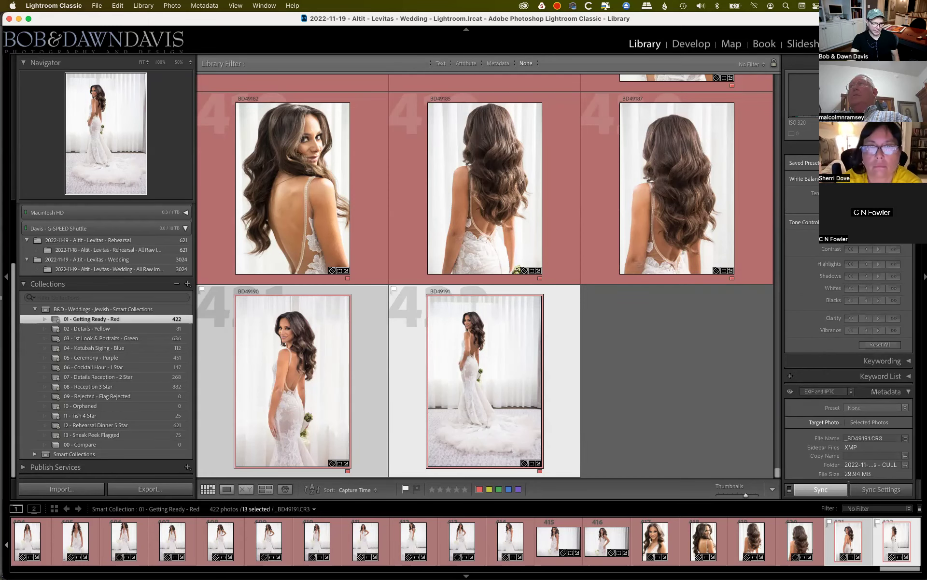
# Switch to Photo Mechanic Plus, view the Metadata (IPTC) Template, and close it without applying it
pyautogui.press('super+Tab')
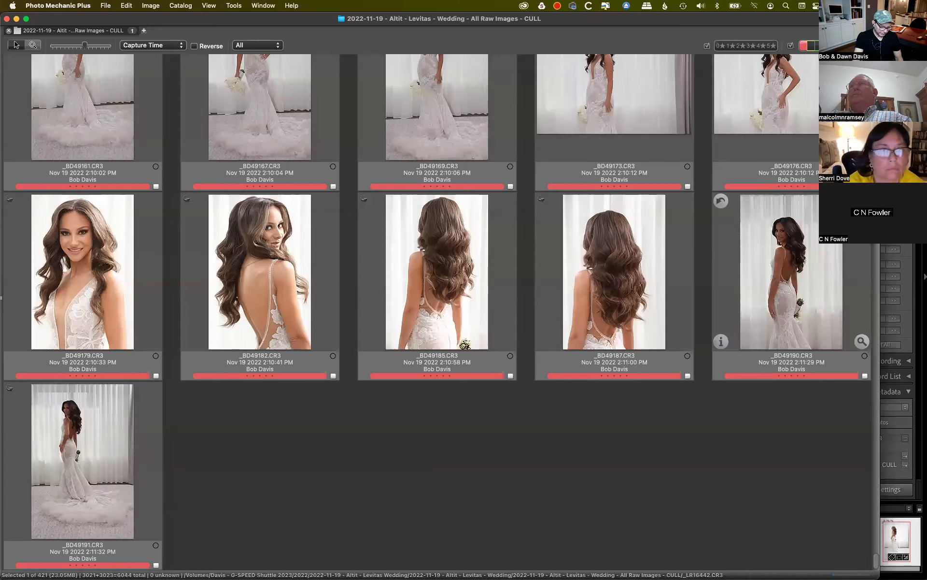
pyautogui.press('super+i')
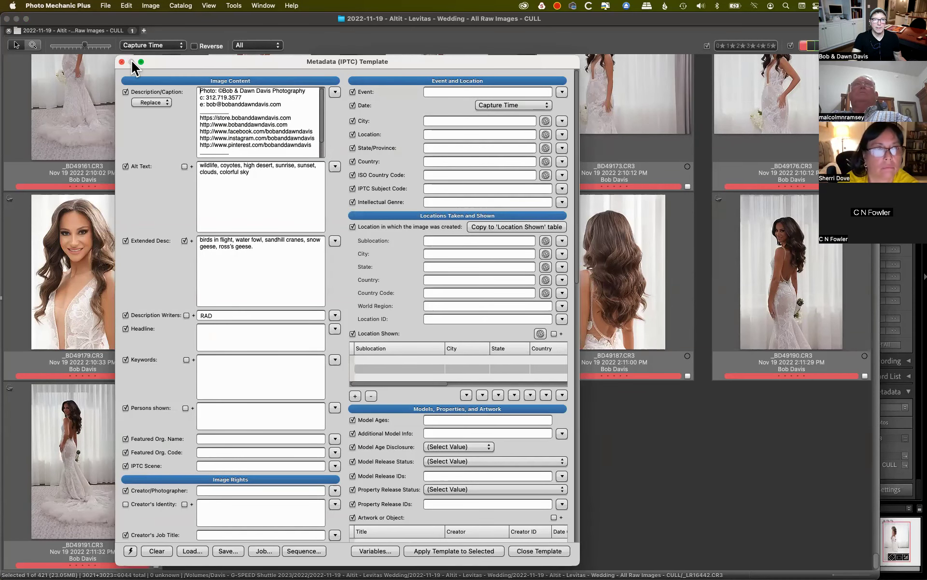
pyautogui.click(121, 62)
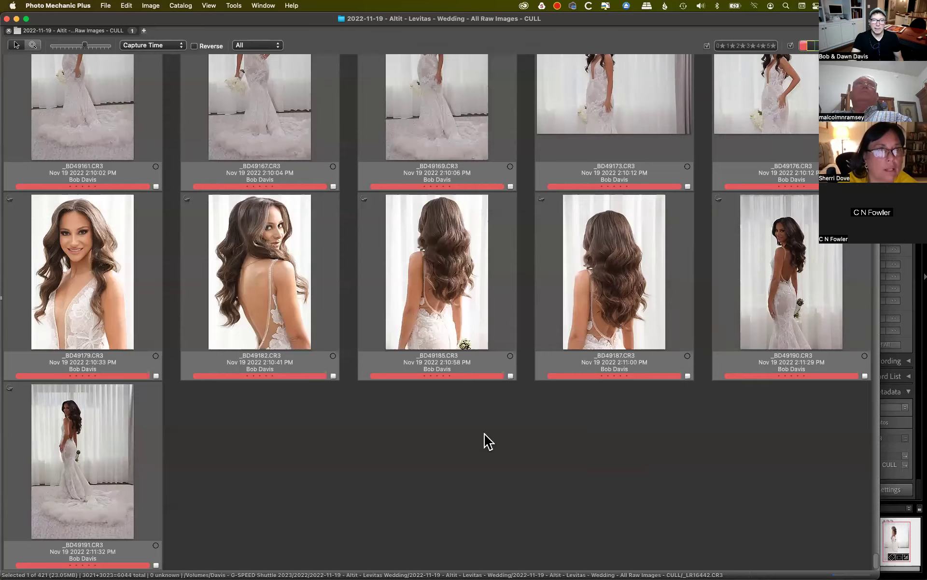
# Look back through the red-tagged getting-ready photos, then minimize the CULL contact sheet window
pyautogui.scroll(10, 486, 438)
pyautogui.scroll(15, 487, 441)
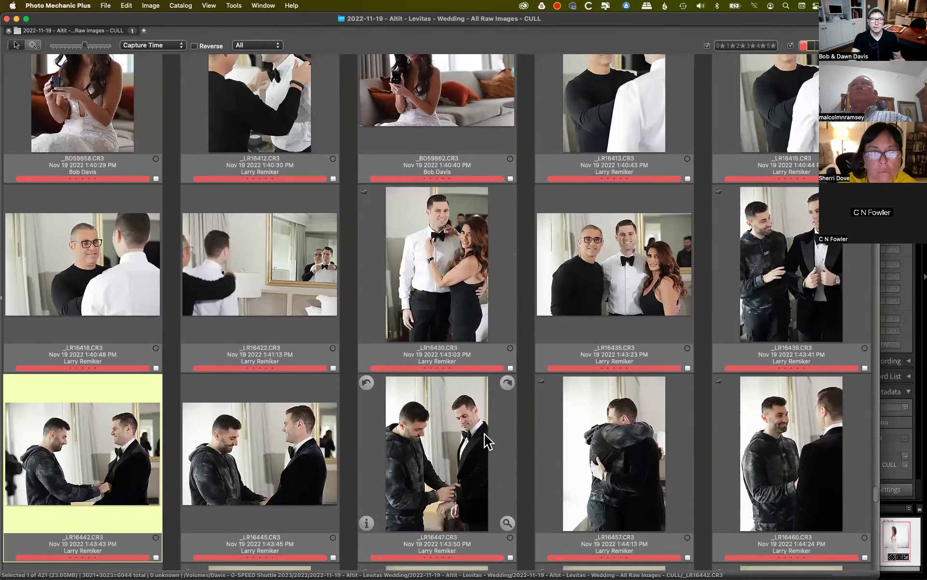
pyautogui.scroll(10, 485, 439)
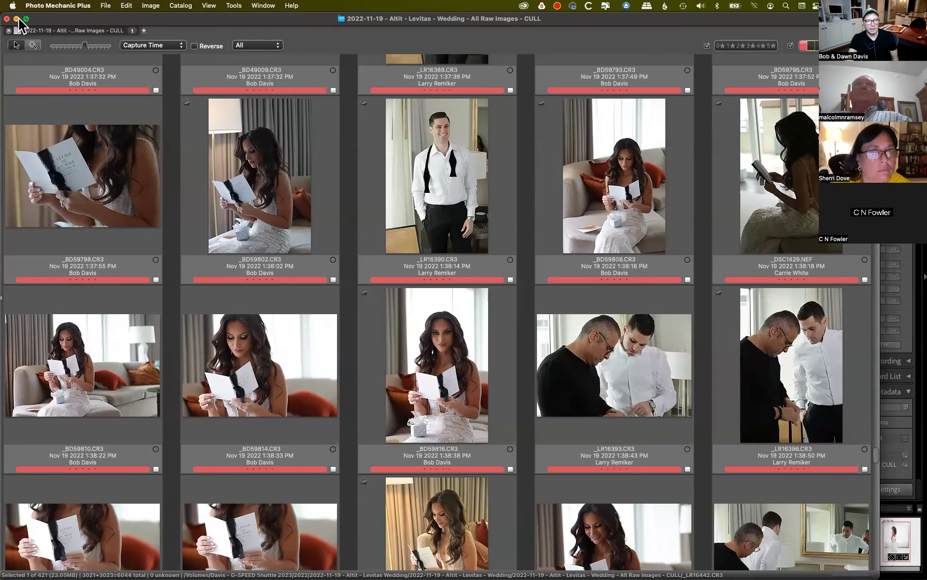
pyautogui.click(16, 19)
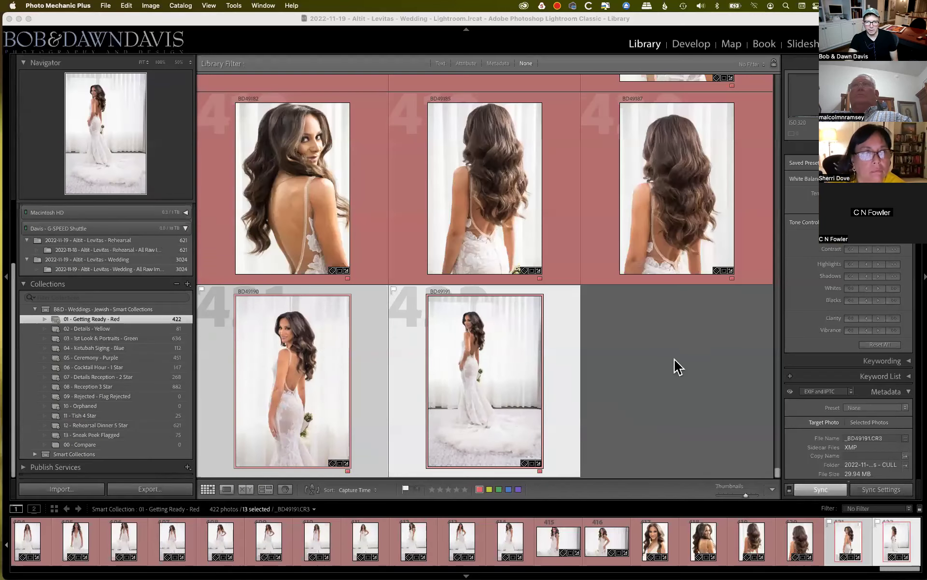
# In Lightroom Classic, browse the 02 - Details - Yellow smart collection and display 06 - Cocktail Hour - 1 Star
pyautogui.click(111, 329)
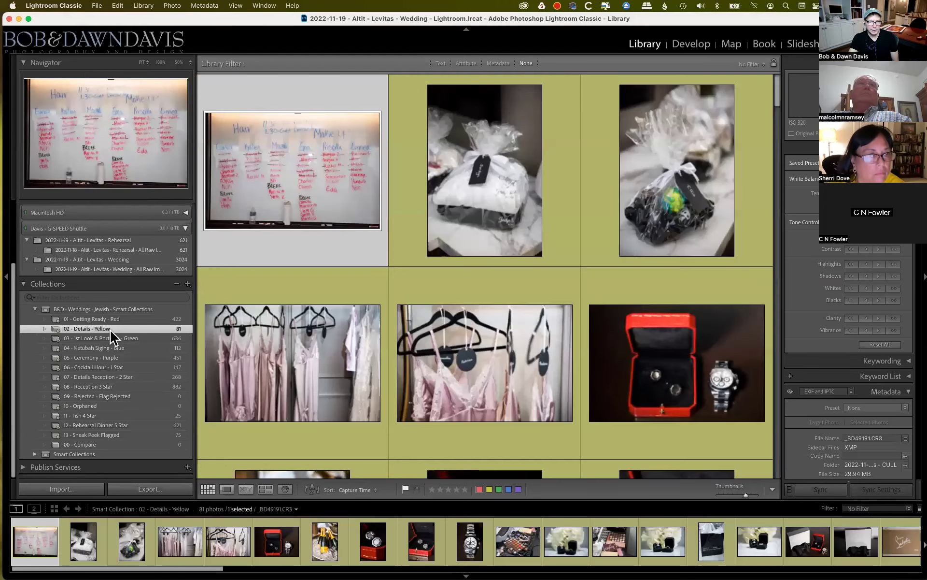
pyautogui.scroll(-2, 488, 386)
pyautogui.scroll(-2, 489, 389)
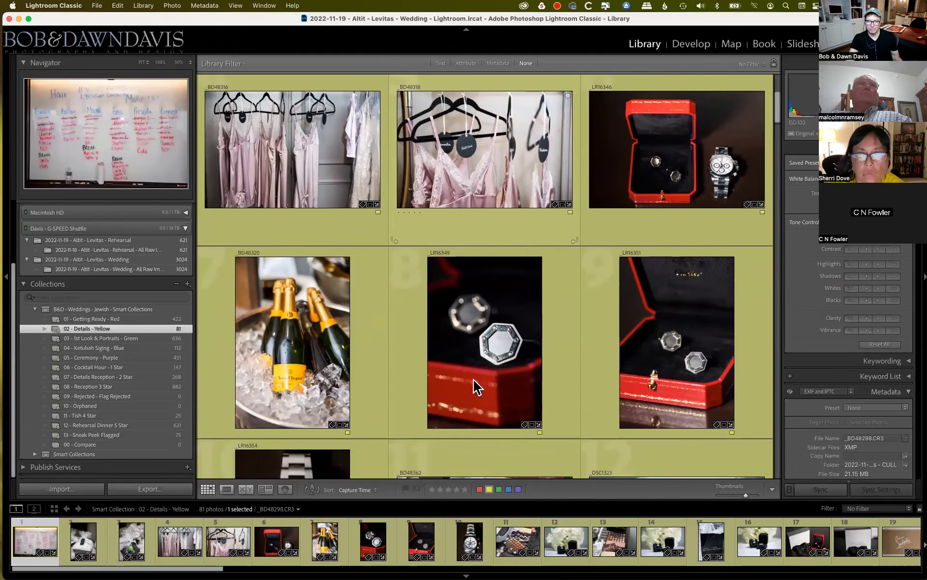
pyautogui.click(137, 367)
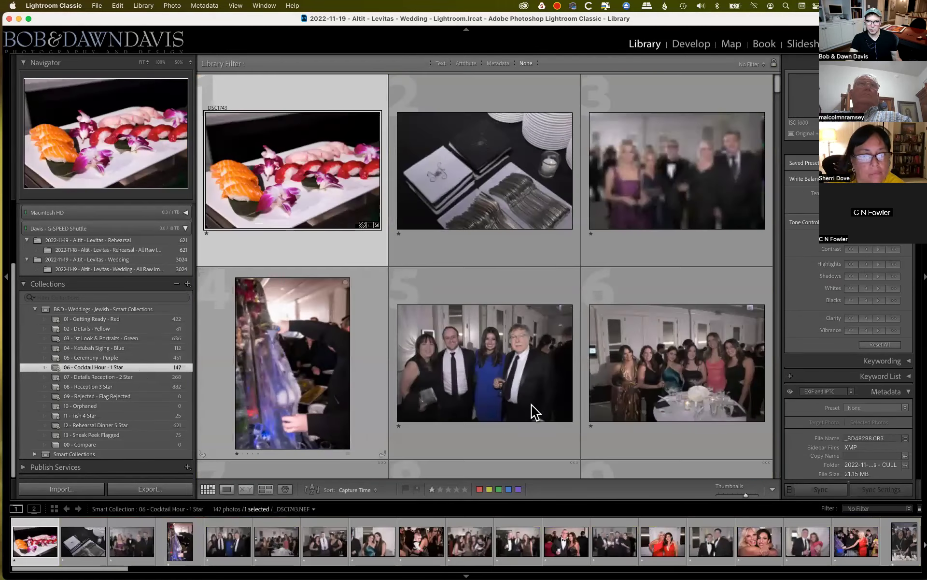
# Display the 12 - Rehearsal Dinner 5 Star collection and step through its photos in Develop up to the seven-person group portrait, photo 51
pyautogui.click(125, 426)
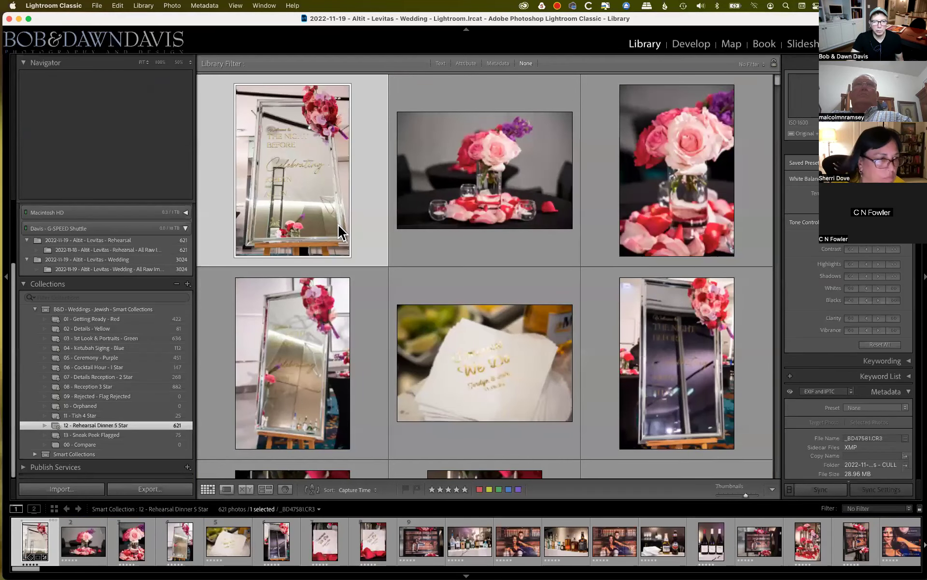
pyautogui.press('d')
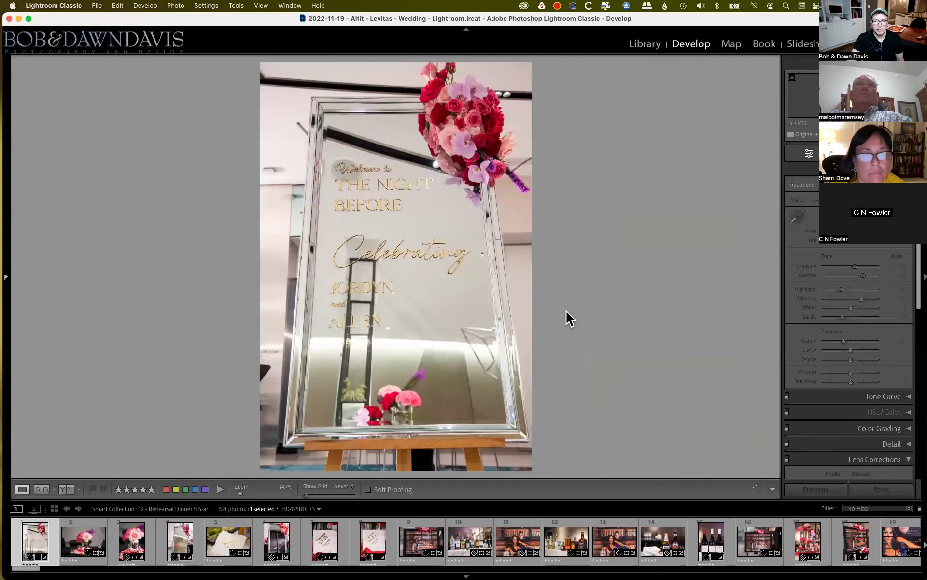
pyautogui.press('Right')
pyautogui.press('Right')
pyautogui.press('Right')
pyautogui.press('Right')
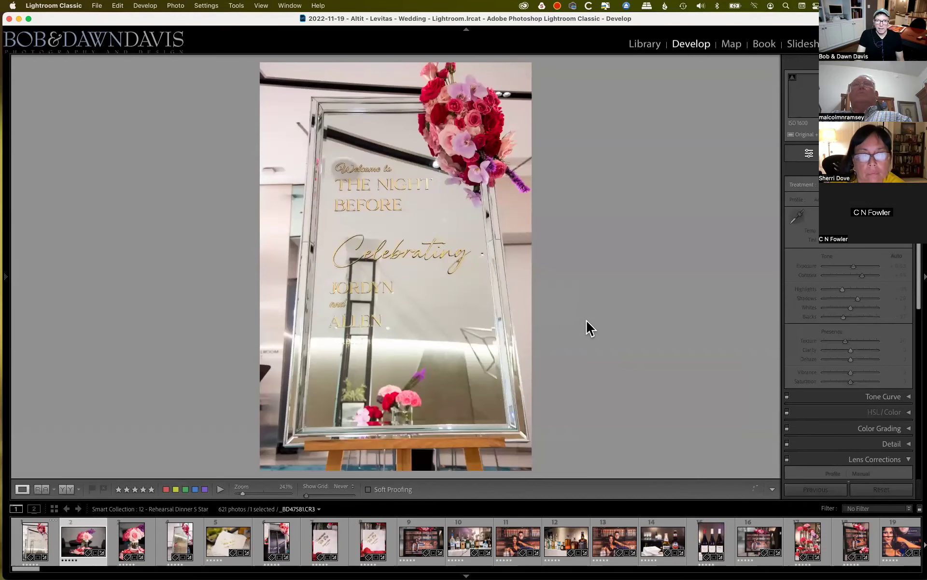
pyautogui.press('Right')
pyautogui.press('Right')
pyautogui.press('Right')
pyautogui.press('Right')
pyautogui.press('Right')
pyautogui.press('Right')
pyautogui.press('Right')
pyautogui.press('Right')
pyautogui.press('Right')
pyautogui.press('Right')
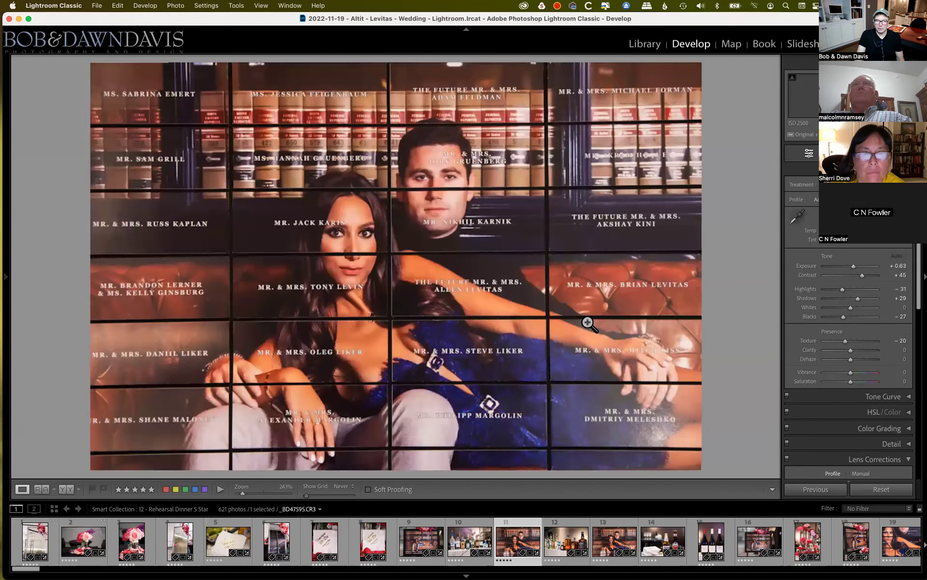
pyautogui.press('Right')
pyautogui.press('Right')
pyautogui.press('Right')
pyautogui.press('Right')
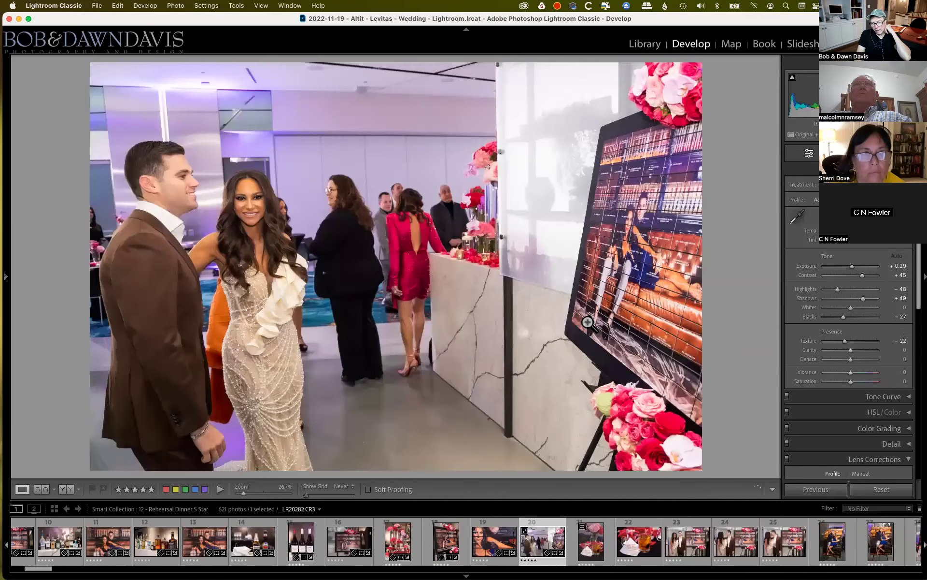
pyautogui.press('Right')
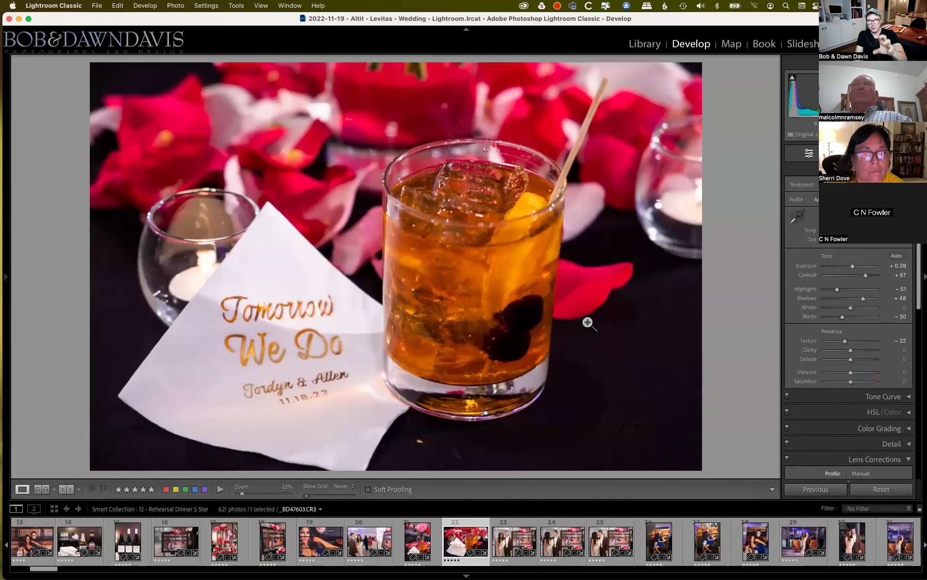
pyautogui.press('Right')
pyautogui.press('Right')
pyautogui.press('Right')
pyautogui.press('Right')
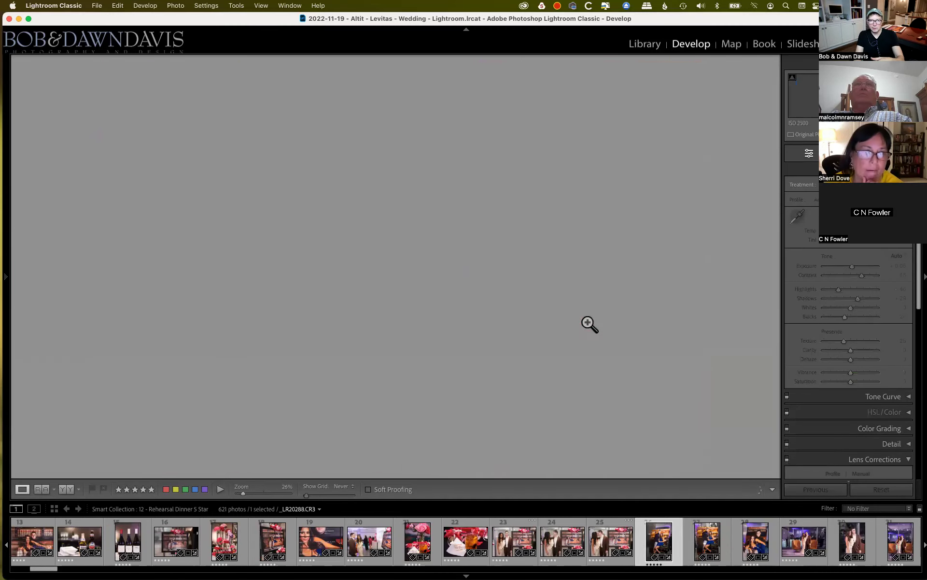
pyautogui.press('Right')
pyautogui.press('Right')
pyautogui.press('Right')
pyautogui.press('Right')
pyautogui.press('Right')
pyautogui.press('Right')
pyautogui.press('Right')
pyautogui.press('Right')
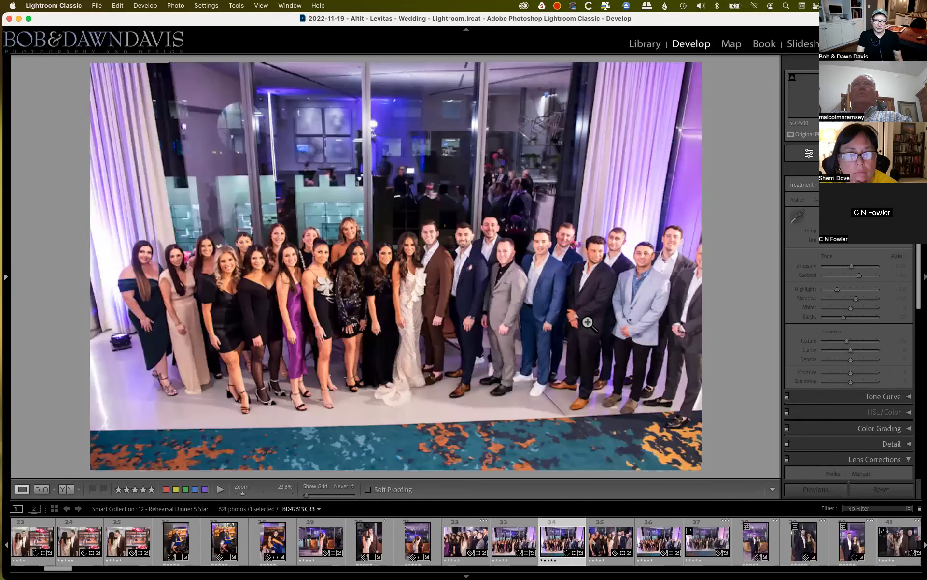
pyautogui.press('Right')
pyautogui.press('Right')
pyautogui.press('Right')
pyautogui.press('Right')
pyautogui.press('Right')
pyautogui.press('Right')
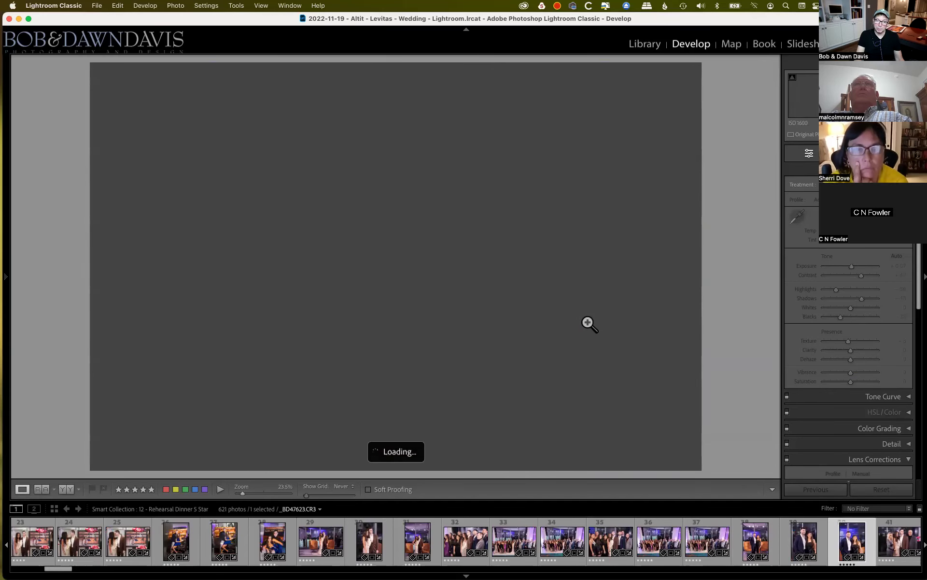
pyautogui.press('Right')
pyautogui.press('Right')
pyautogui.press('Right')
pyautogui.press('Right')
pyautogui.press('Right')
pyautogui.press('Right')
pyautogui.press('Right')
pyautogui.press('Right')
pyautogui.press('Right')
pyautogui.press('Right')
pyautogui.press('Right')
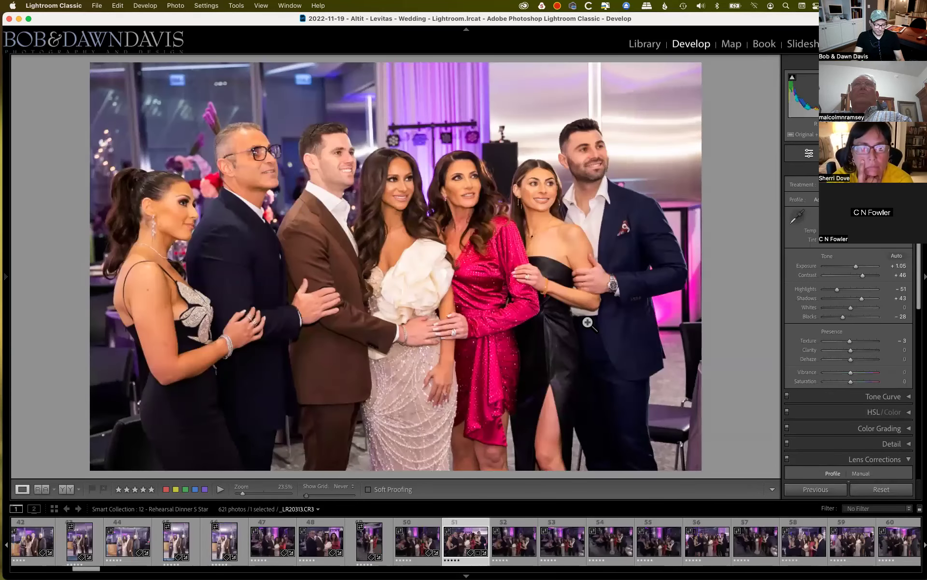
# Return to the Library grid and browse the photos in the 13 - Sneak Peek Flagged smart collection
pyautogui.press('g')
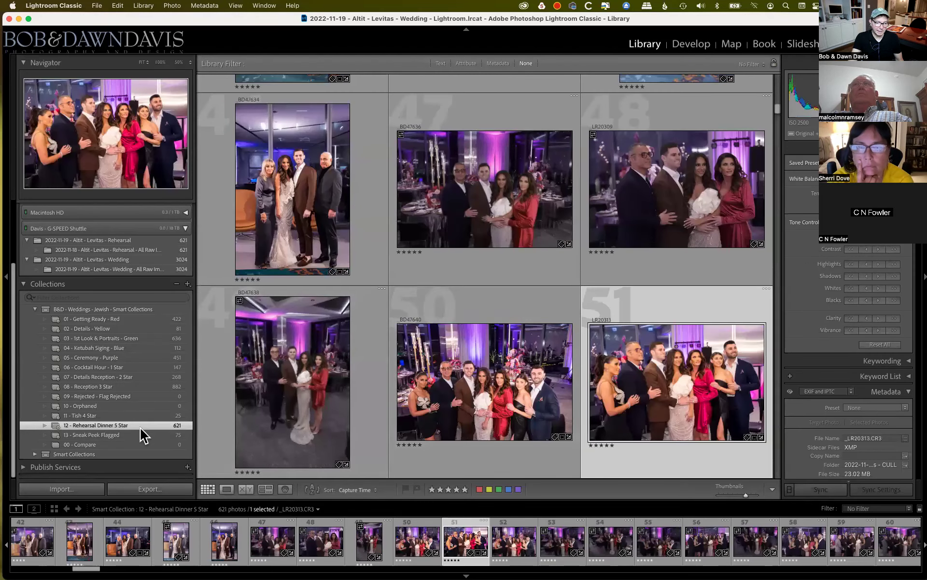
pyautogui.click(141, 434)
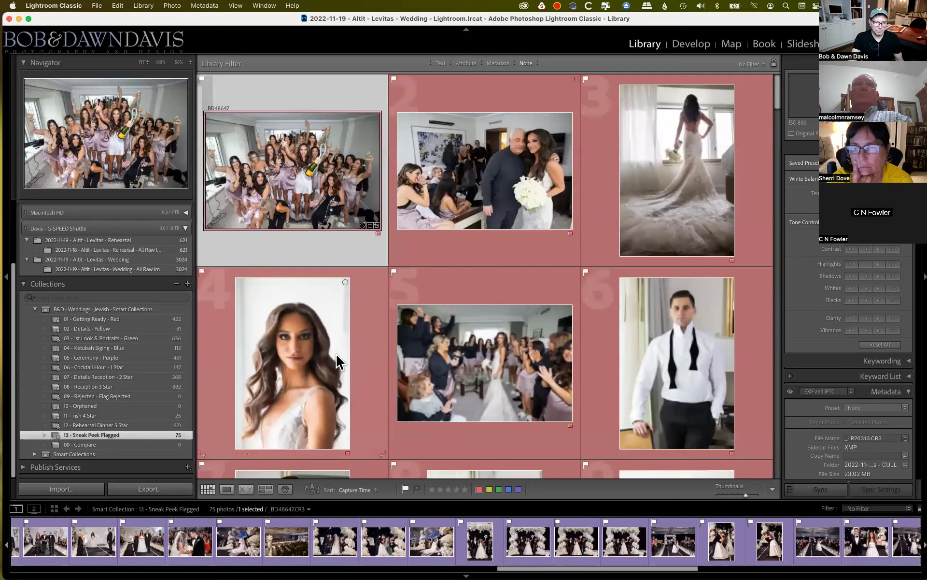
pyautogui.scroll(-15, 338, 355)
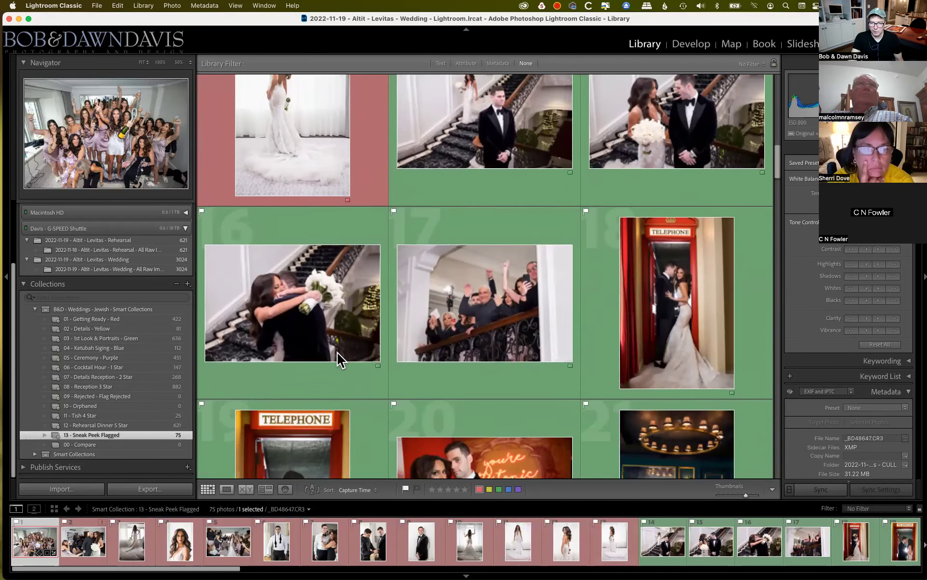
pyautogui.scroll(-5, 341, 358)
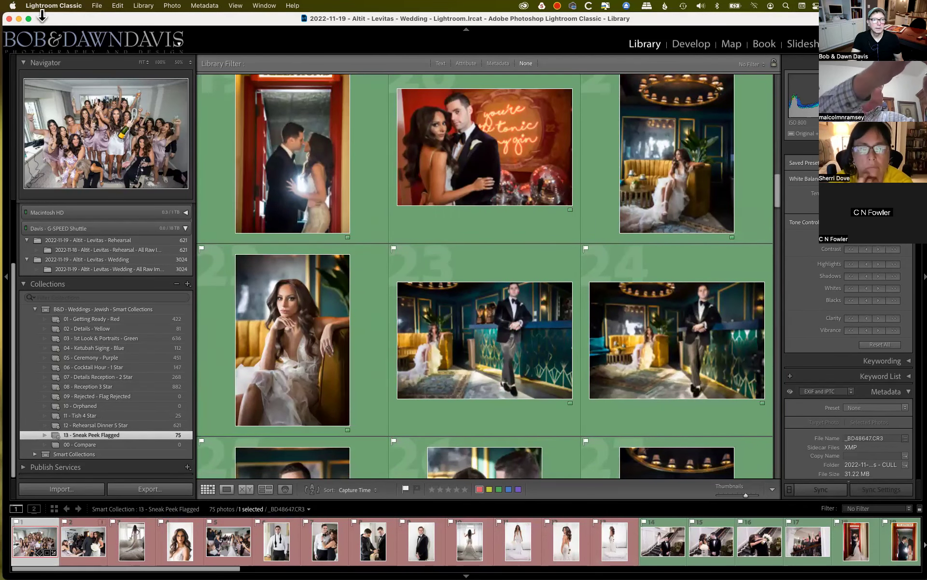
# Quit Lightroom Classic and skip the catalog backup this time
pyautogui.click(54, 5)
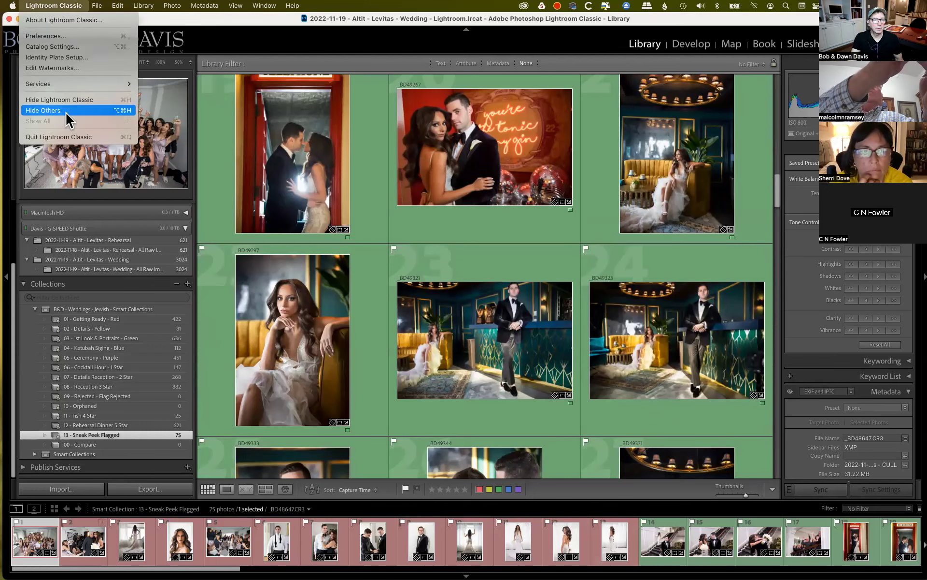
pyautogui.click(73, 138)
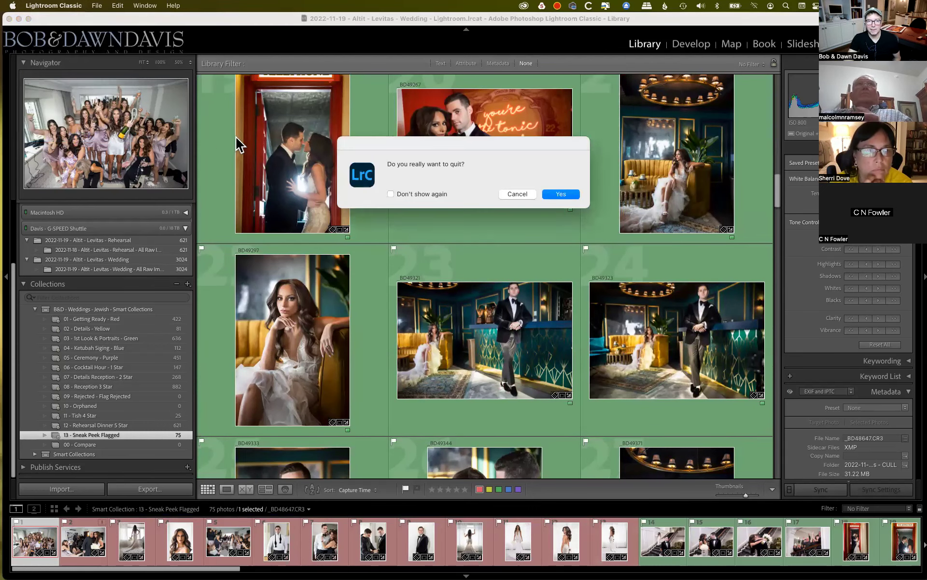
pyautogui.click(556, 195)
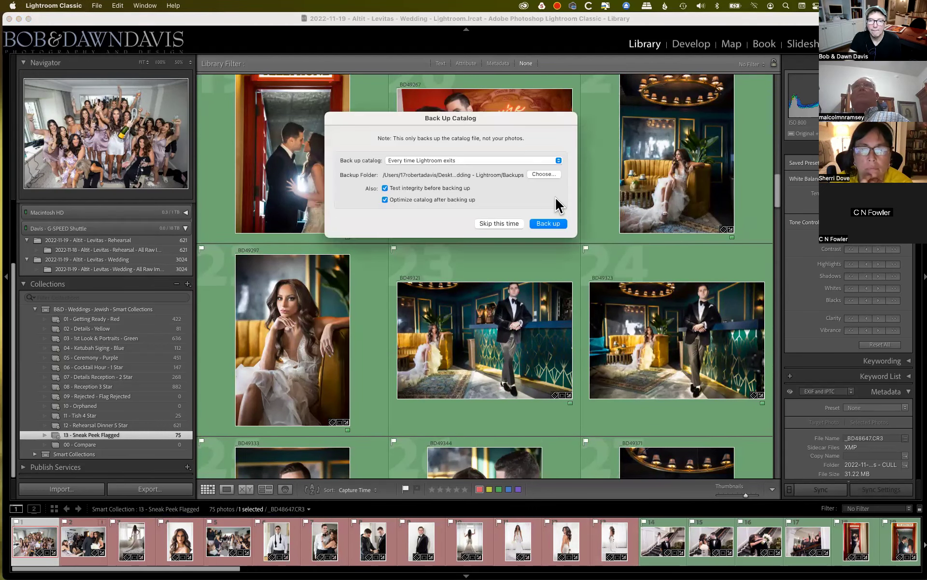
pyautogui.click(508, 223)
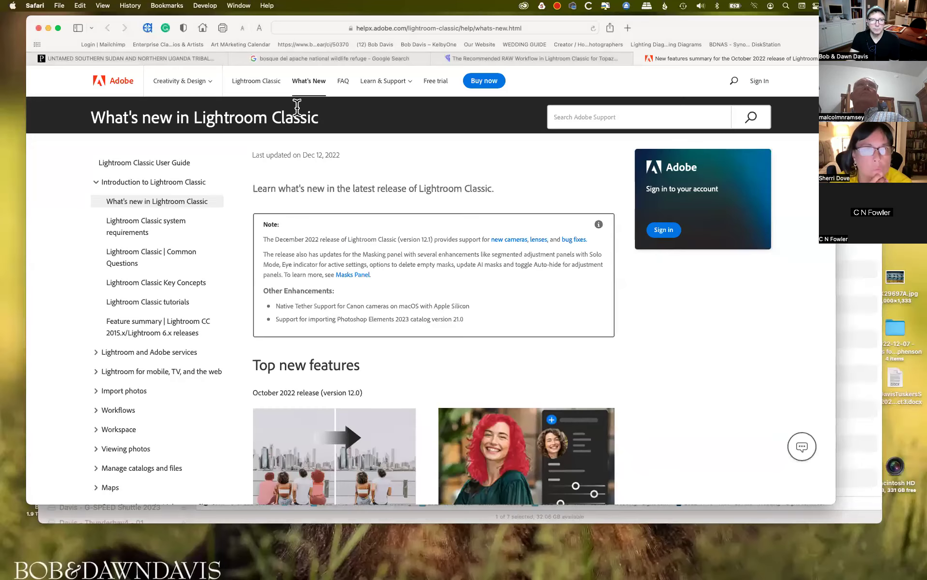
# Quit Safari, go back to the parent wedding folder in Finder and close its window
pyautogui.click(35, 6)
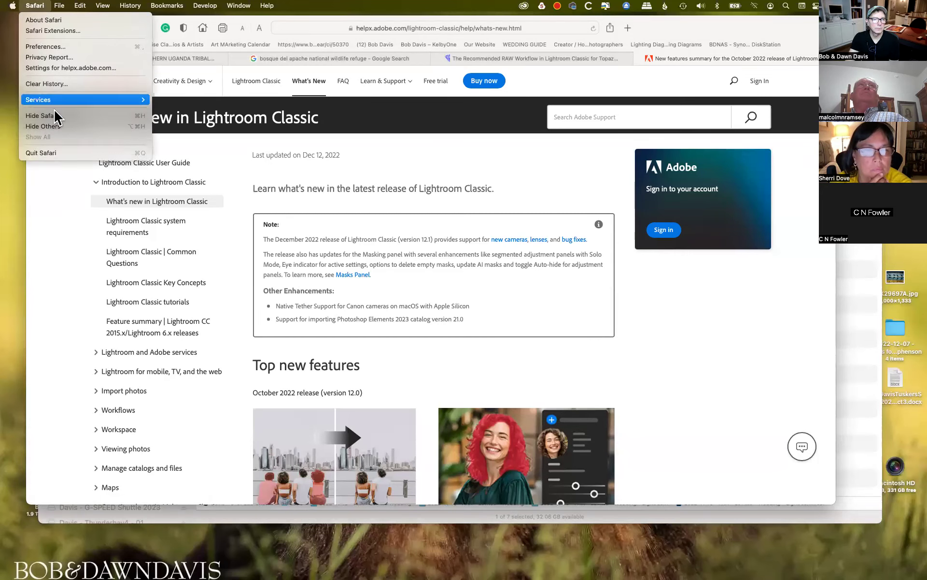
pyautogui.click(48, 152)
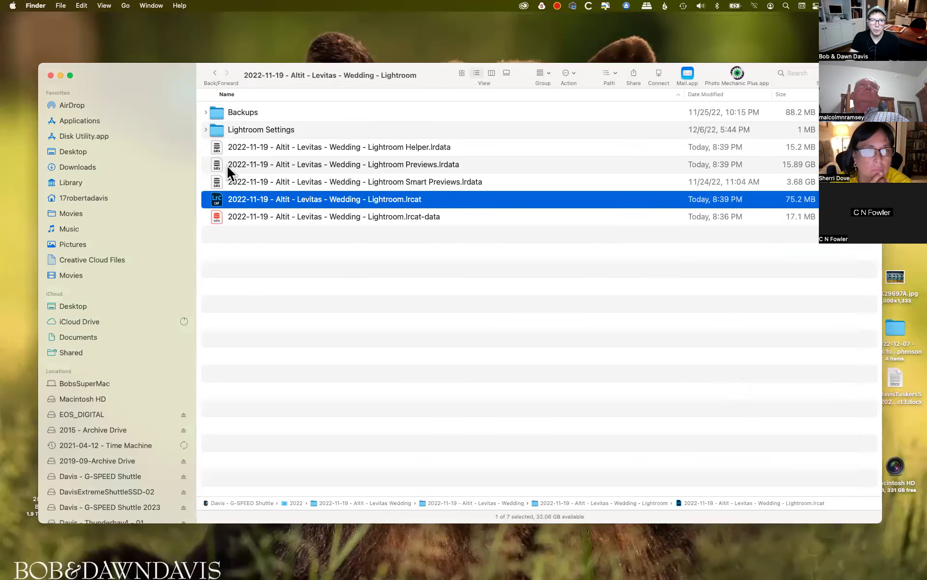
pyautogui.click(214, 73)
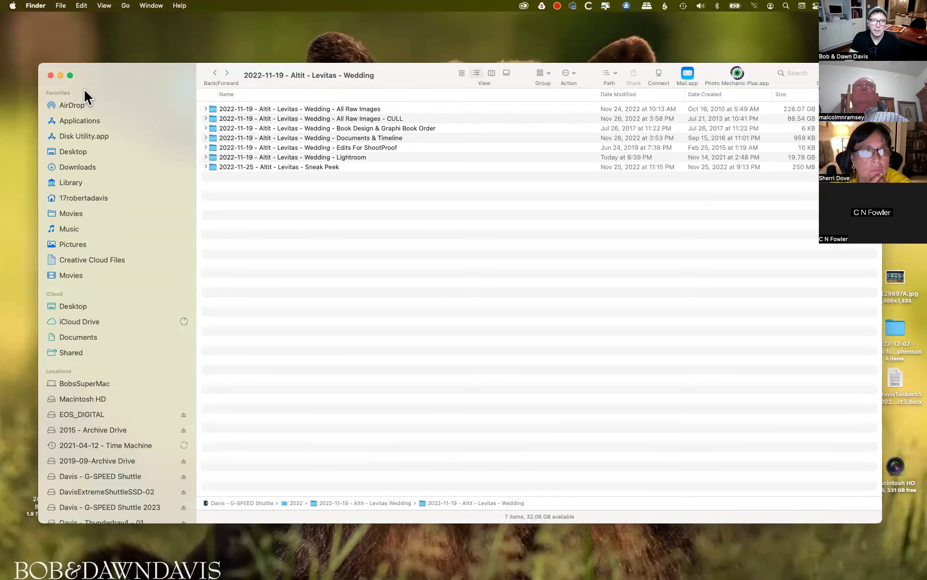
pyautogui.click(50, 75)
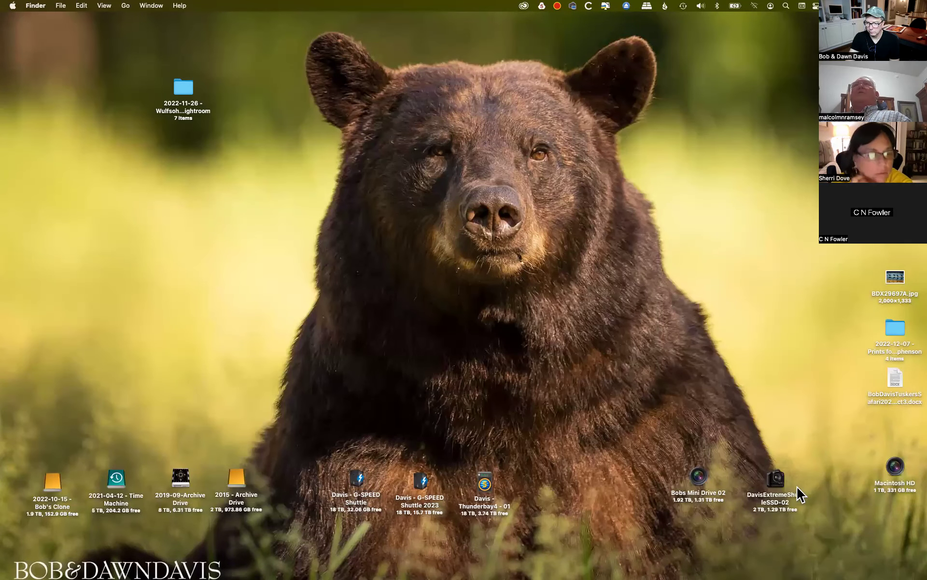
# Open the 2021-05-23 - Lightroom Template Catalog-v12 catalog from the Sandhill Cranes Bosque - Lightroom folder on the DavisExtremeShuttleSSD-02 drive
pyautogui.doubleClick(775, 479)
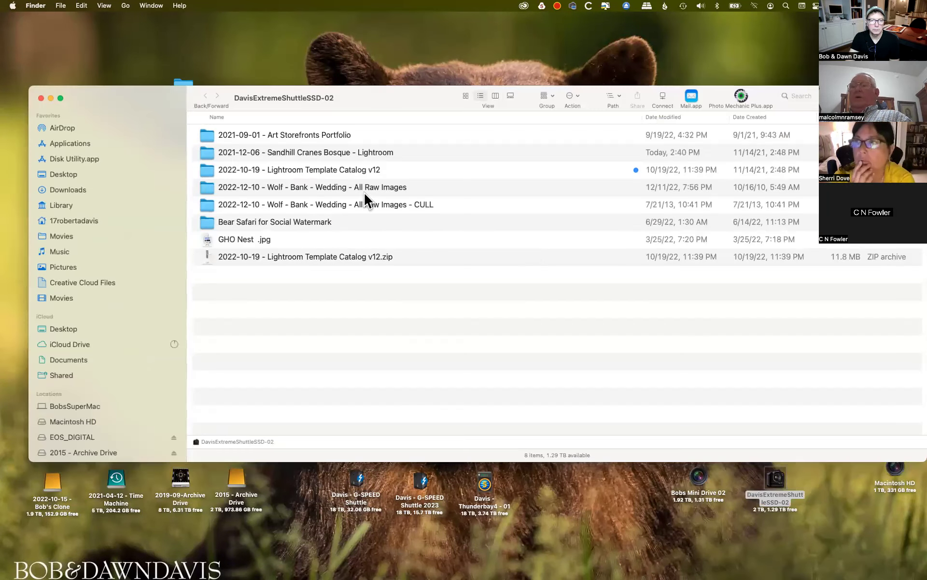
pyautogui.doubleClick(330, 153)
pyautogui.doubleClick(284, 223)
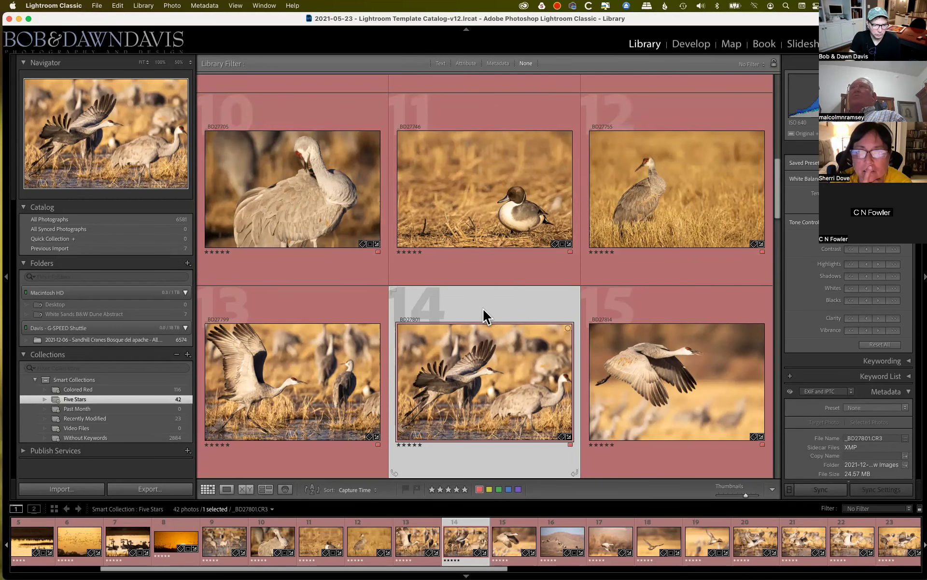
# Browse the wildlife photos in the Five Stars smart collection down to the deer and the kestrels
pyautogui.scroll(-5, 486, 340)
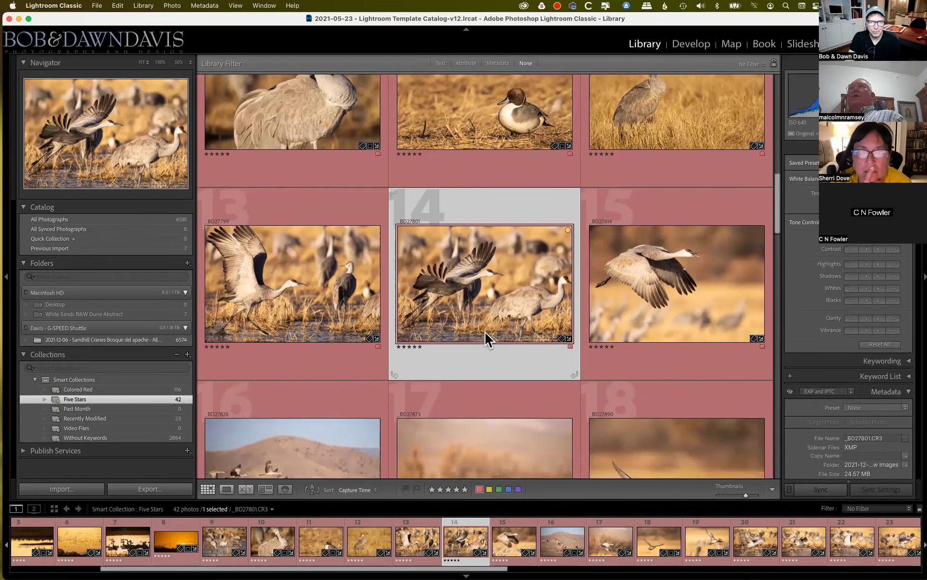
pyautogui.scroll(-3, 486, 338)
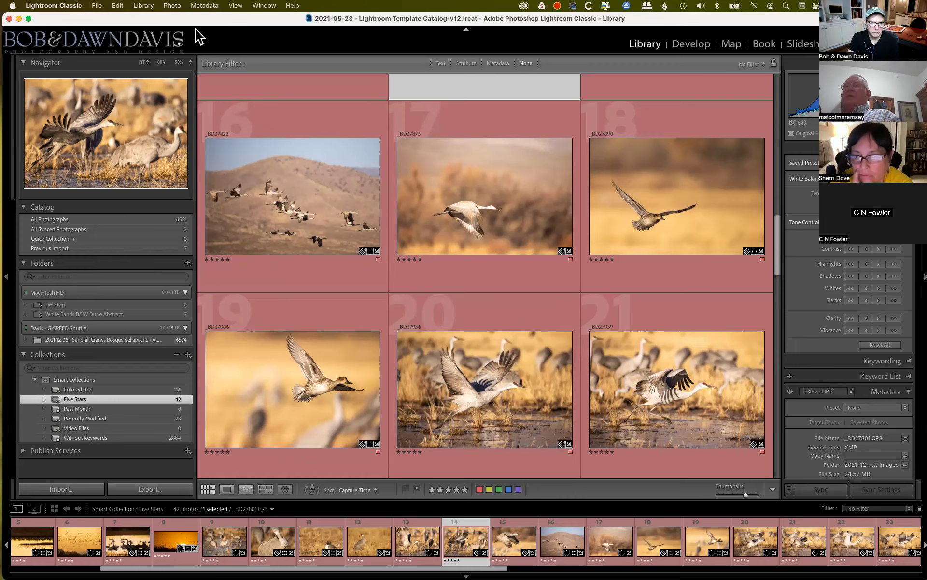
pyautogui.moveTo(181, 18); pyautogui.dragTo(179, 18)
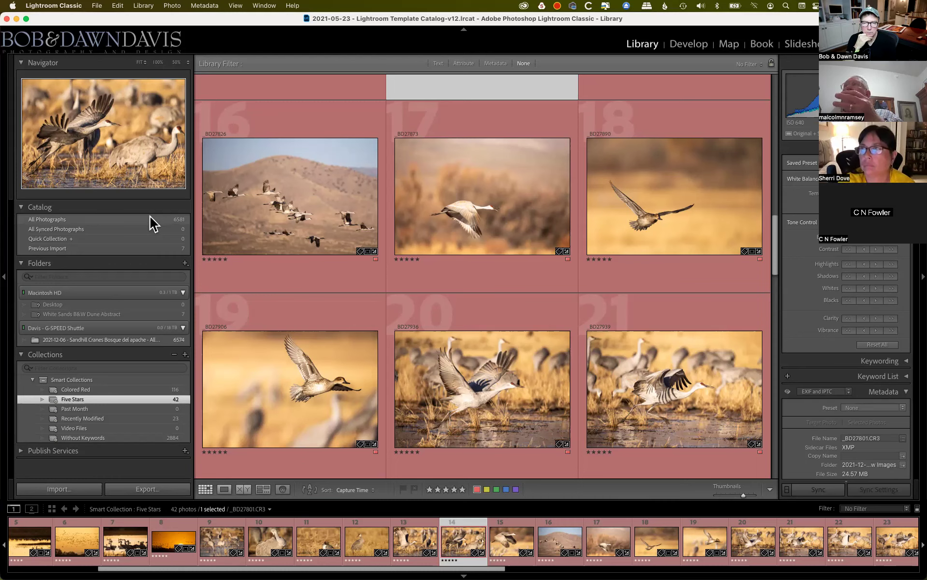
pyautogui.moveTo(342, 570)
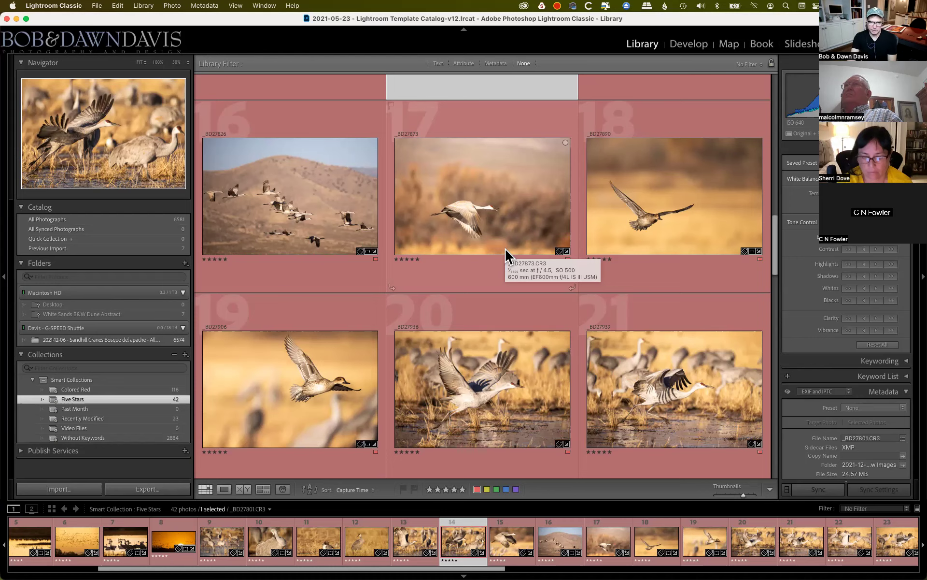
pyautogui.scroll(-1, 498, 203)
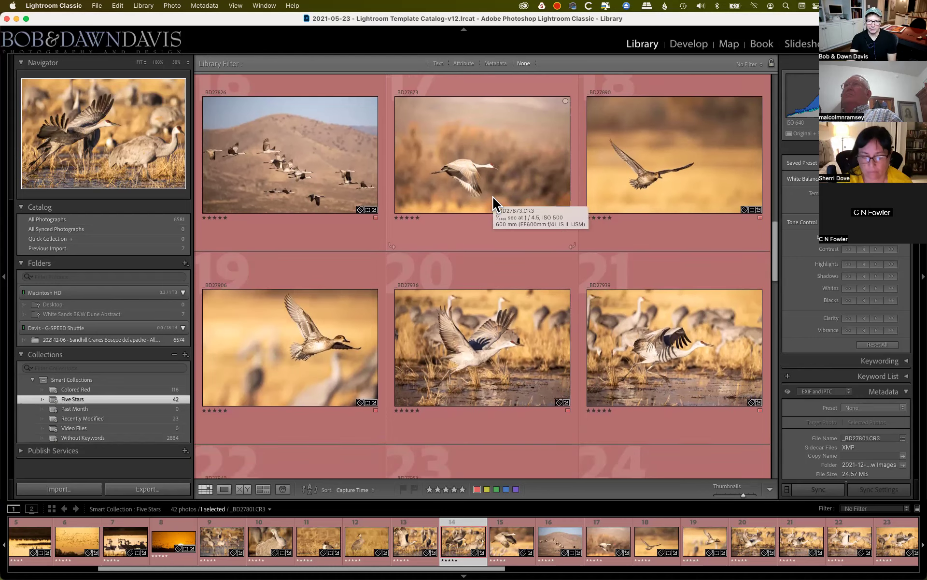
pyautogui.scroll(-4, 493, 197)
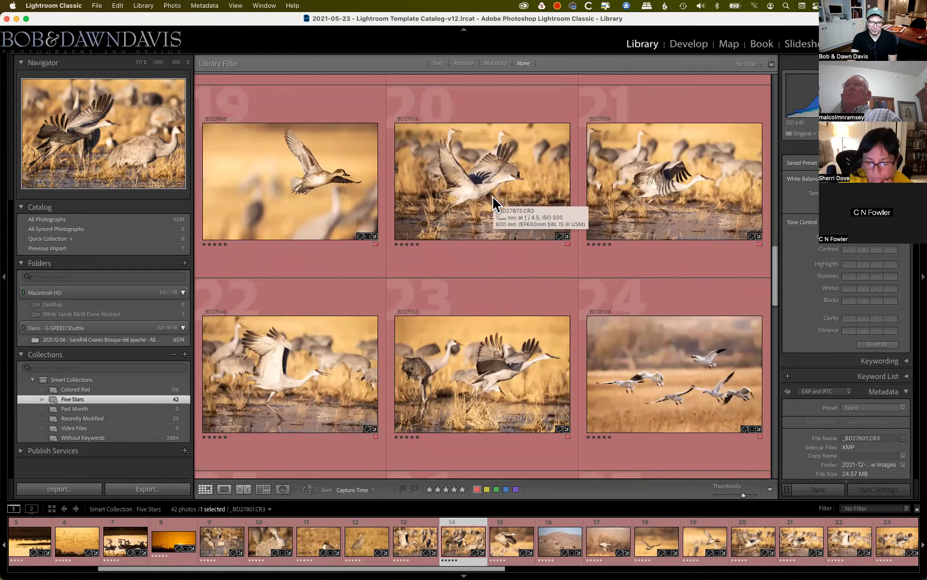
pyautogui.scroll(-1, 494, 203)
pyautogui.scroll(-1, 493, 199)
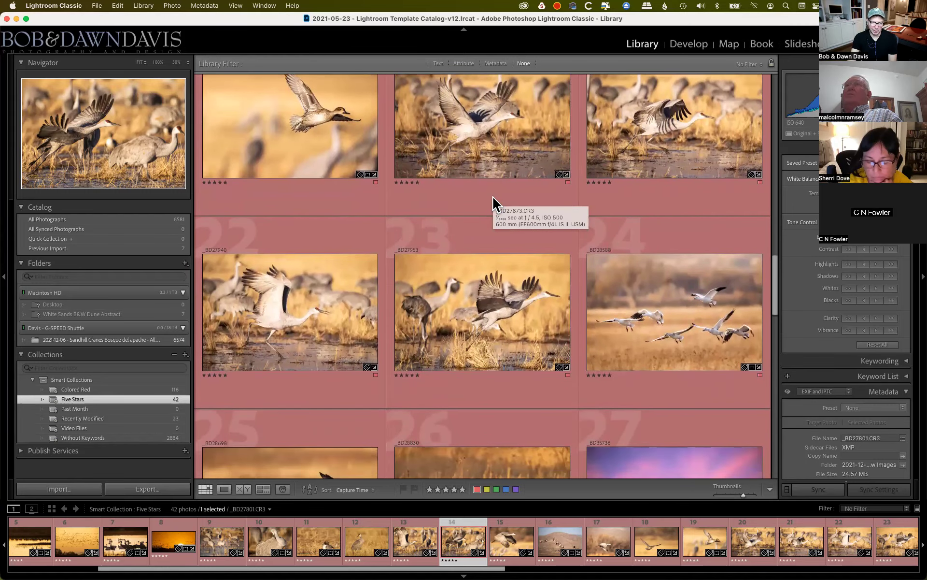
pyautogui.scroll(-3, 492, 197)
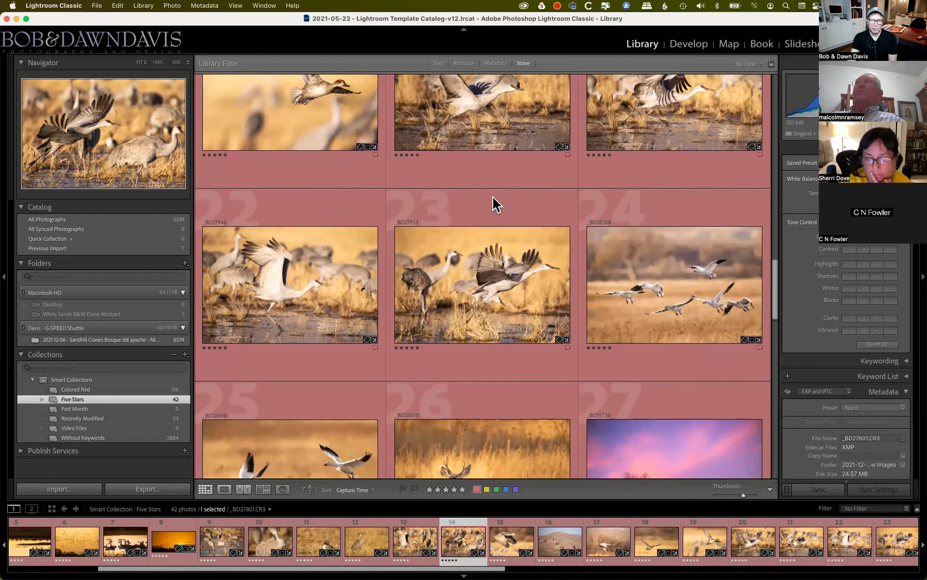
pyautogui.scroll(-5, 493, 197)
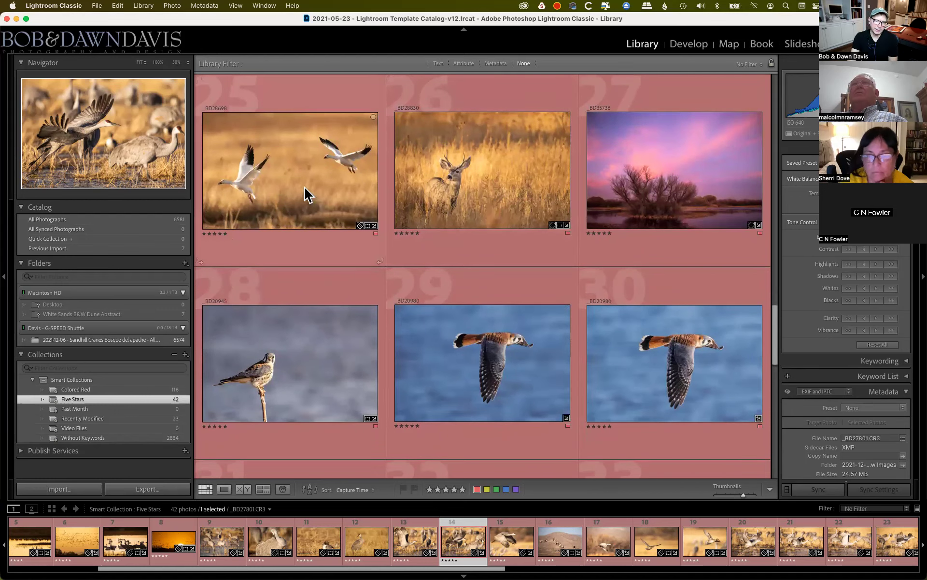
# Enlarge the deer photo, step forward to the flying kestrel _BD20980.tif, and view it in Develop
pyautogui.click(465, 187)
pyautogui.doubleClick(465, 187)
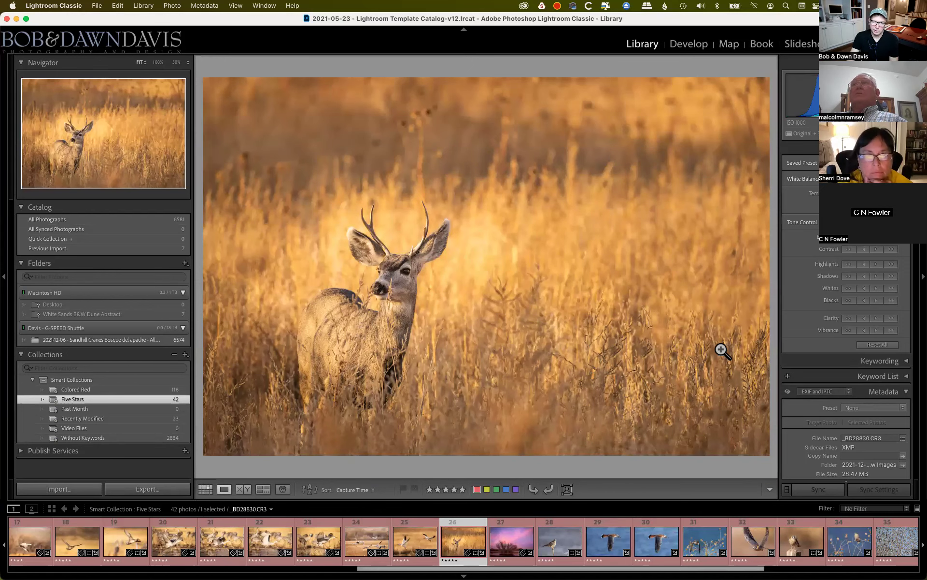
pyautogui.press('Right')
pyautogui.press('Right')
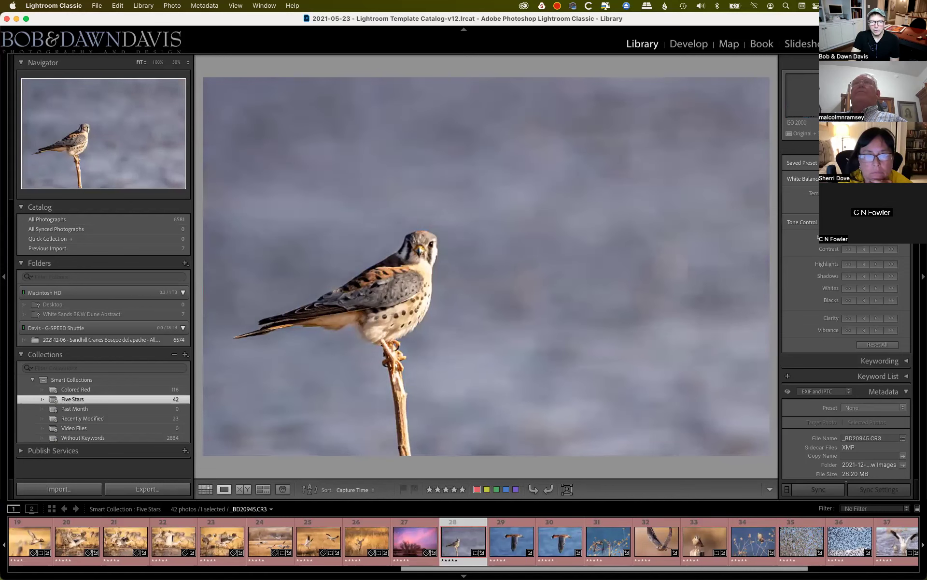
pyautogui.press('Right')
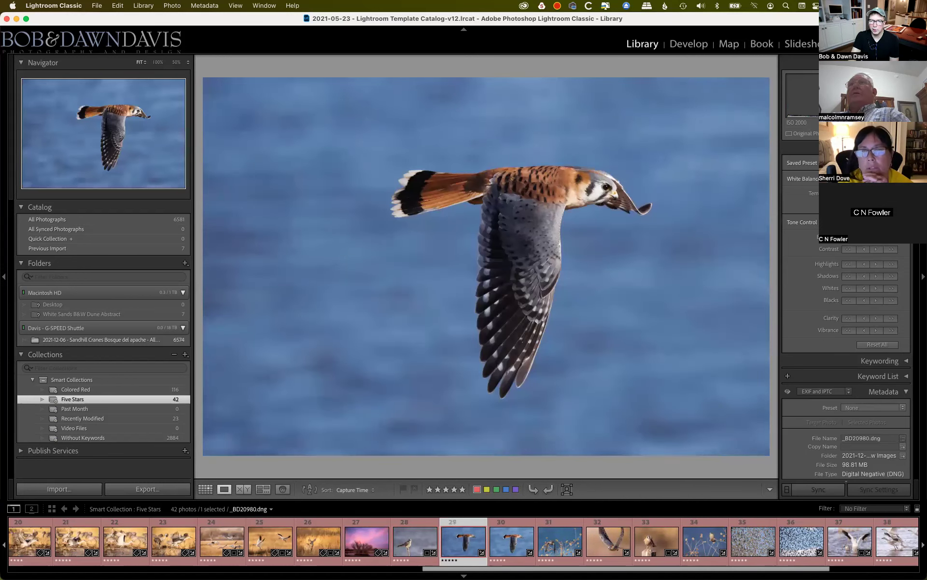
pyautogui.press('Right')
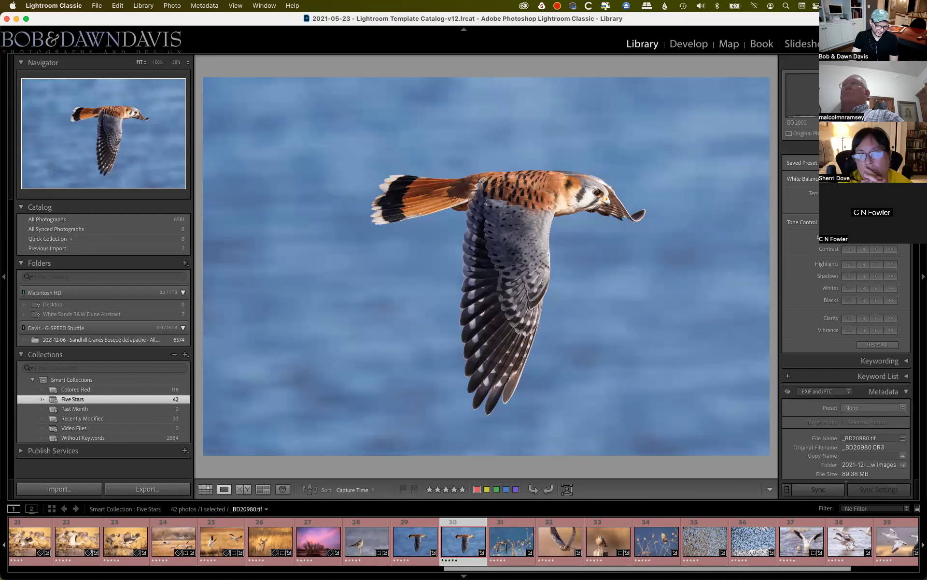
pyautogui.press('d')
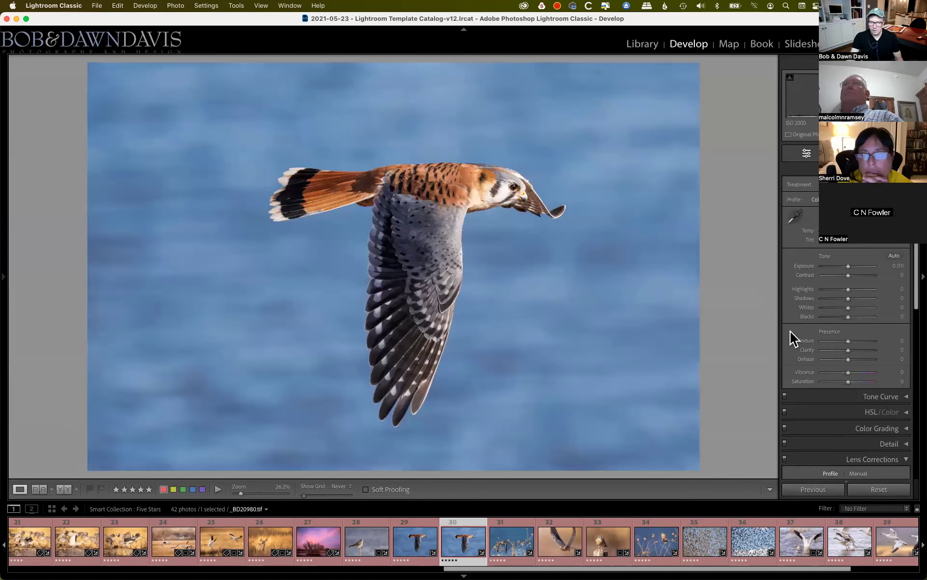
# Return to the Library grid and examine the kestrel TIFF's EXIF and IPTC metadata, including the contact, image and Sublocation fields
pyautogui.press('g')
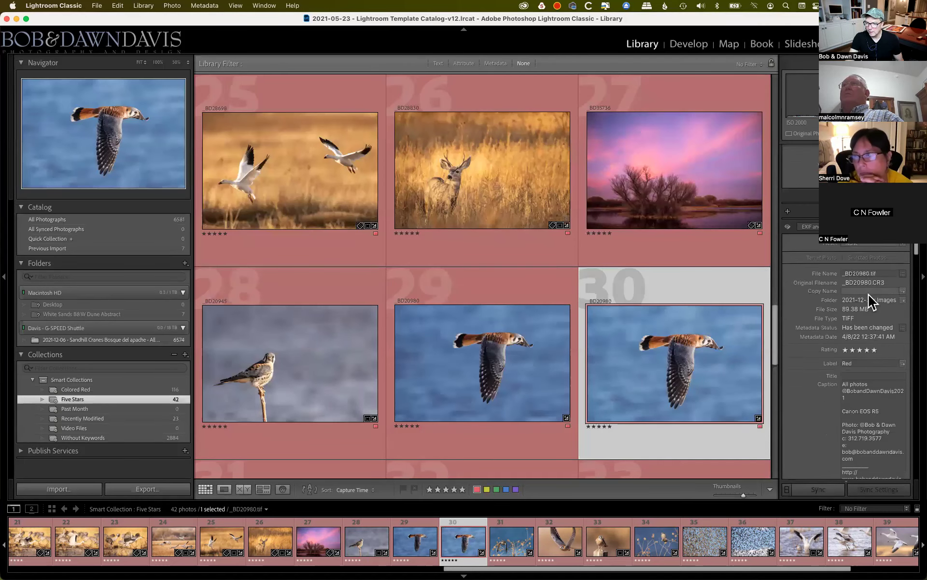
pyautogui.scroll(-5, 871, 301)
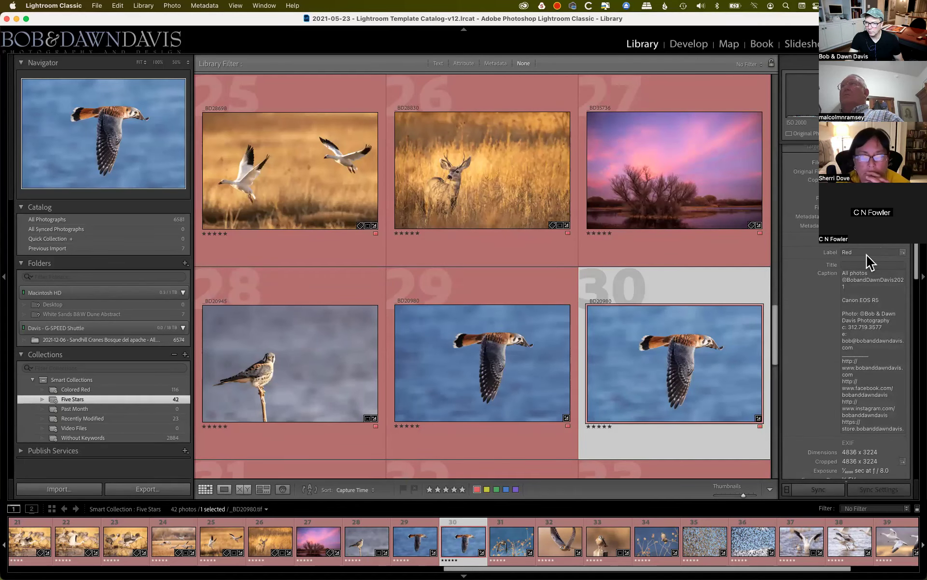
pyautogui.scroll(-10, 872, 263)
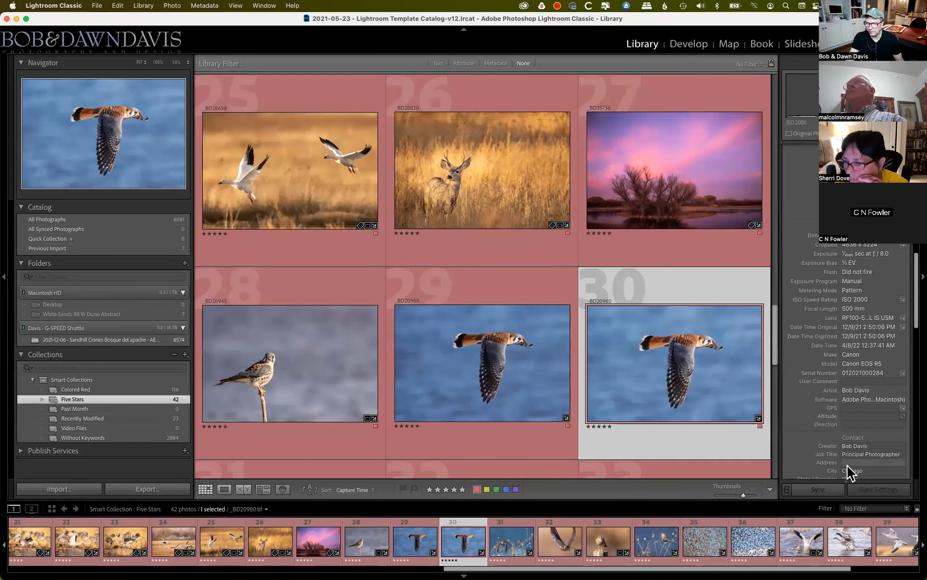
pyautogui.scroll(-7, 848, 312)
pyautogui.scroll(-7, 850, 319)
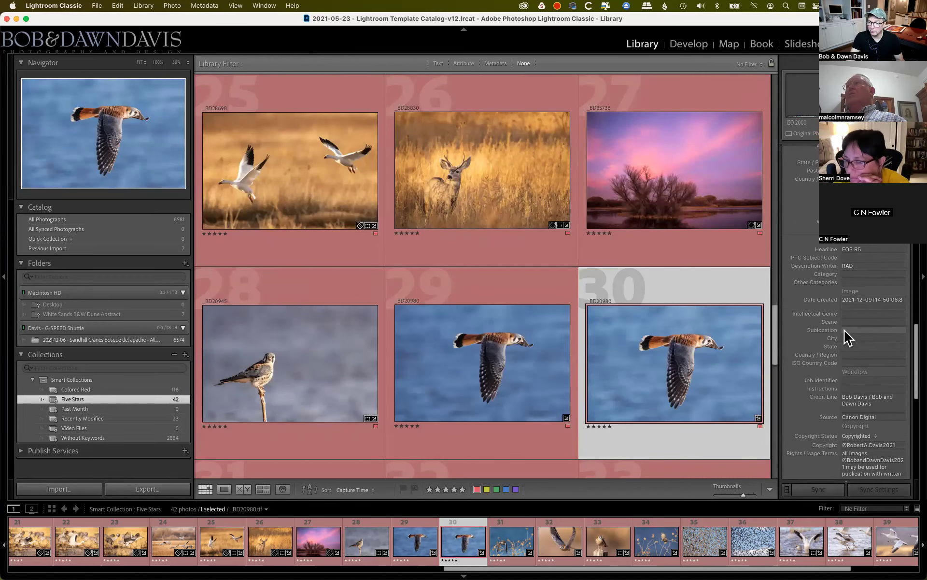
pyautogui.click(849, 330)
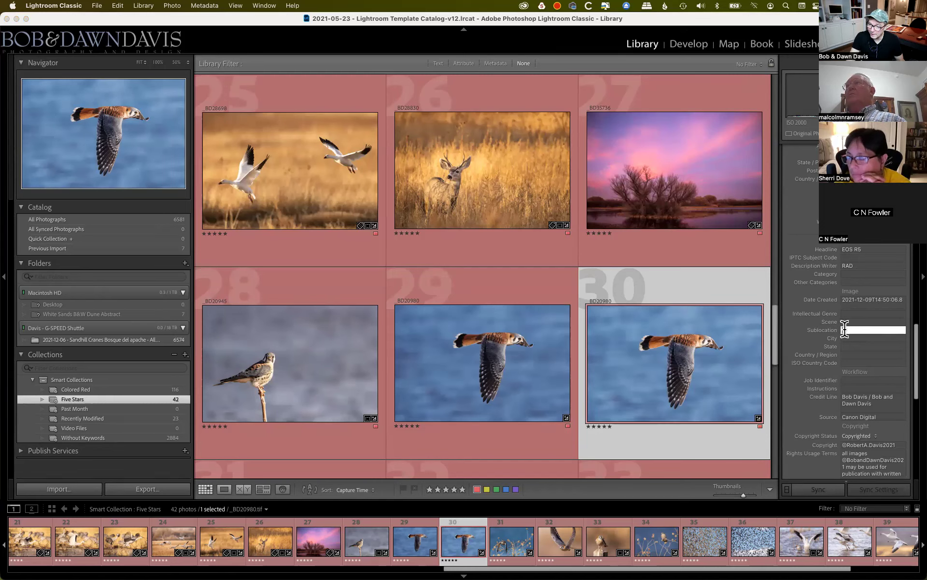
pyautogui.scroll(10, 853, 338)
pyautogui.scroll(10, 853, 338)
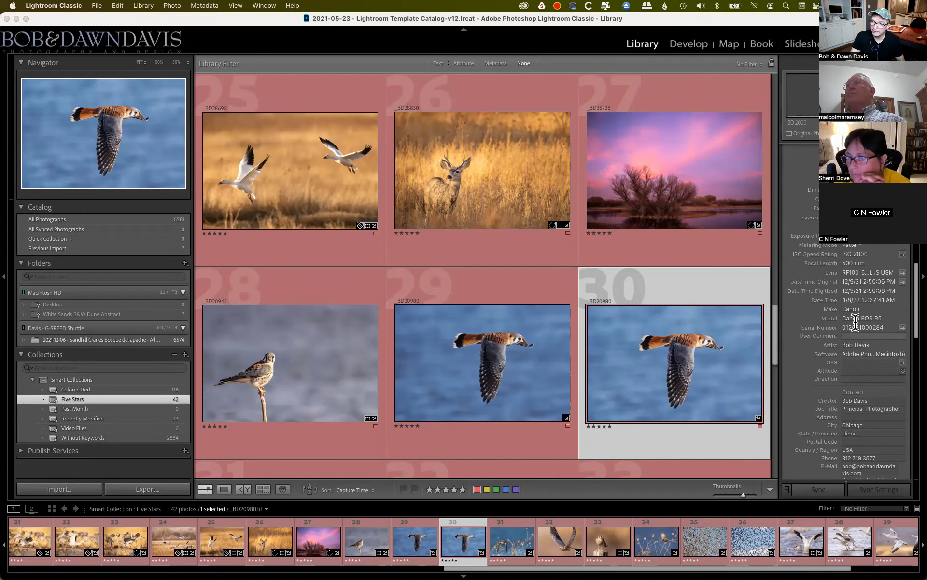
pyautogui.scroll(3, 857, 331)
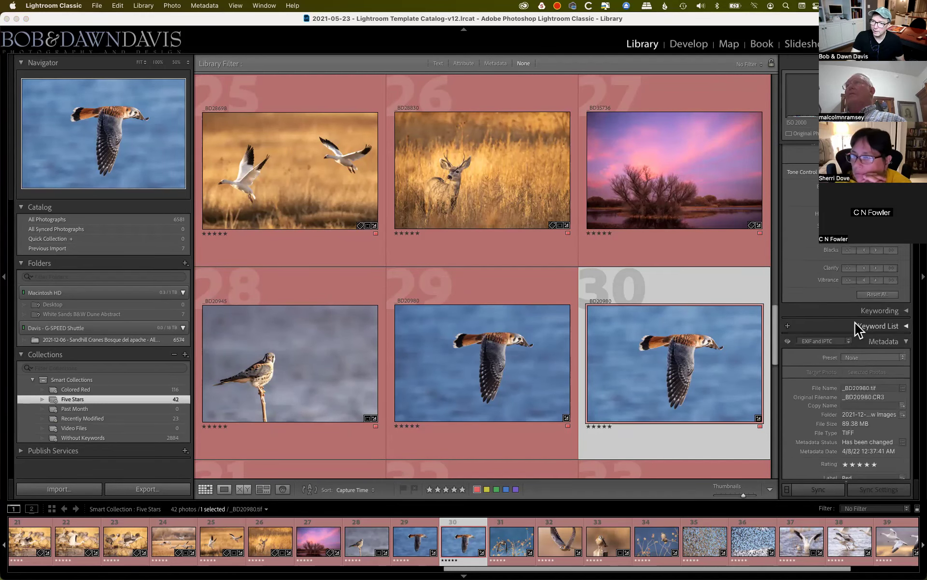
# Look through the available metadata view sets, leaving EXIF and IPTC as the active one
pyautogui.click(847, 295)
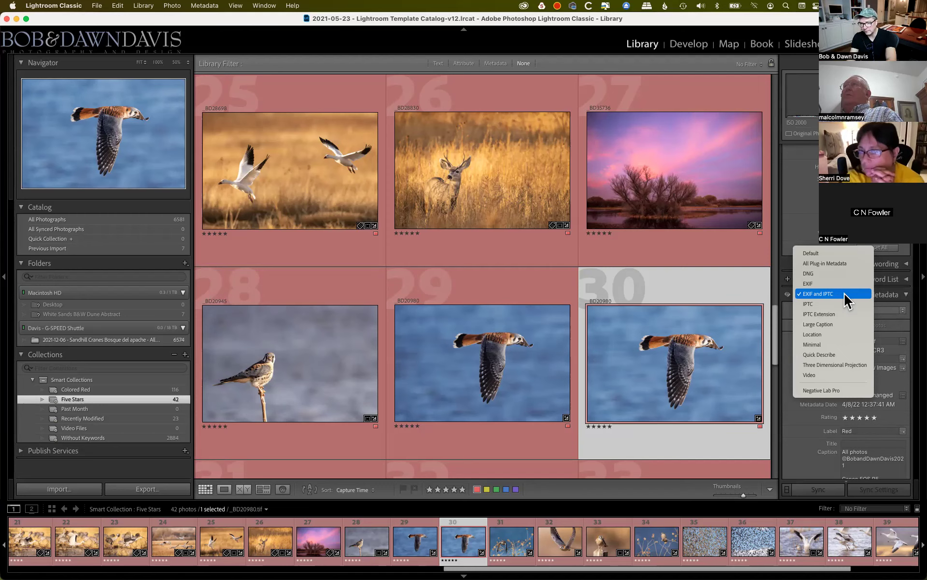
pyautogui.click(797, 440)
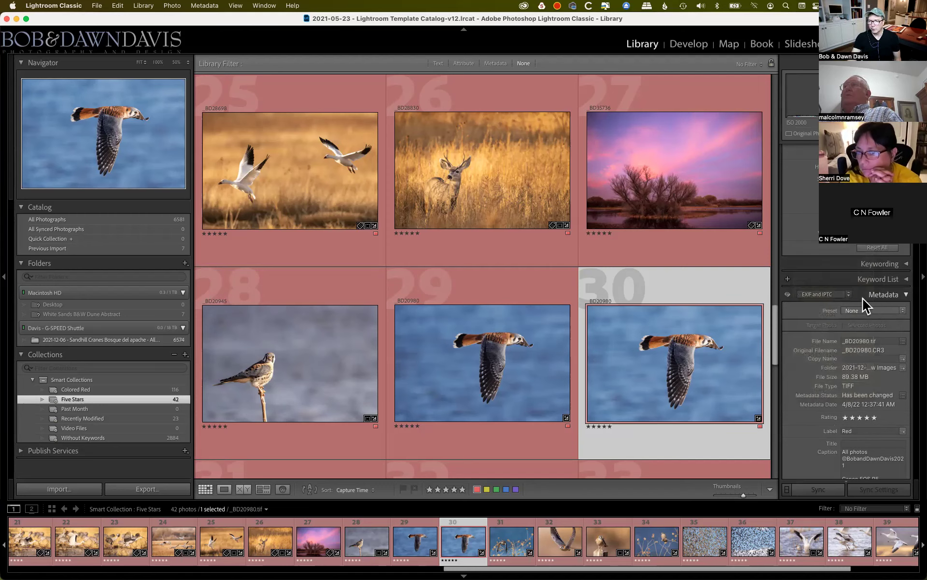
pyautogui.scroll(5, 864, 305)
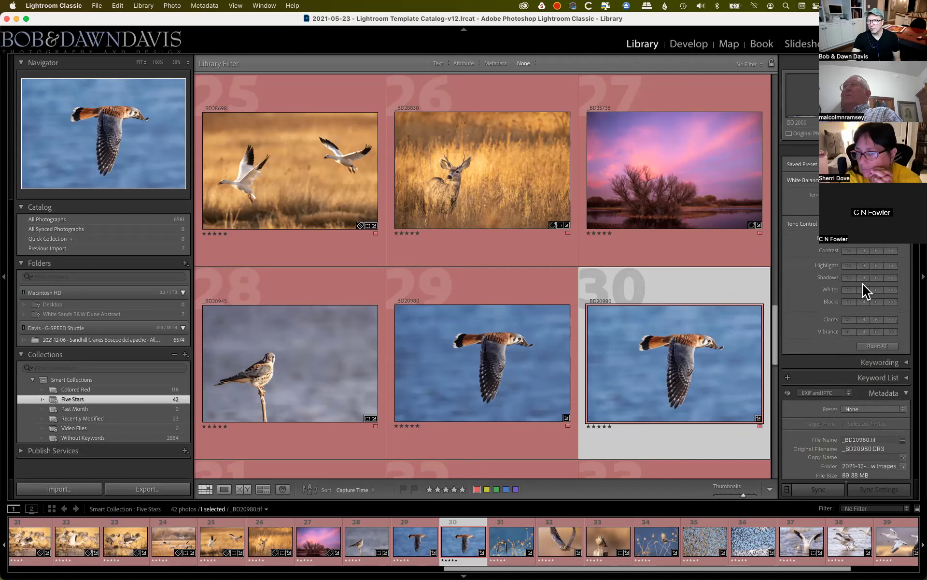
pyautogui.scroll(-3, 846, 338)
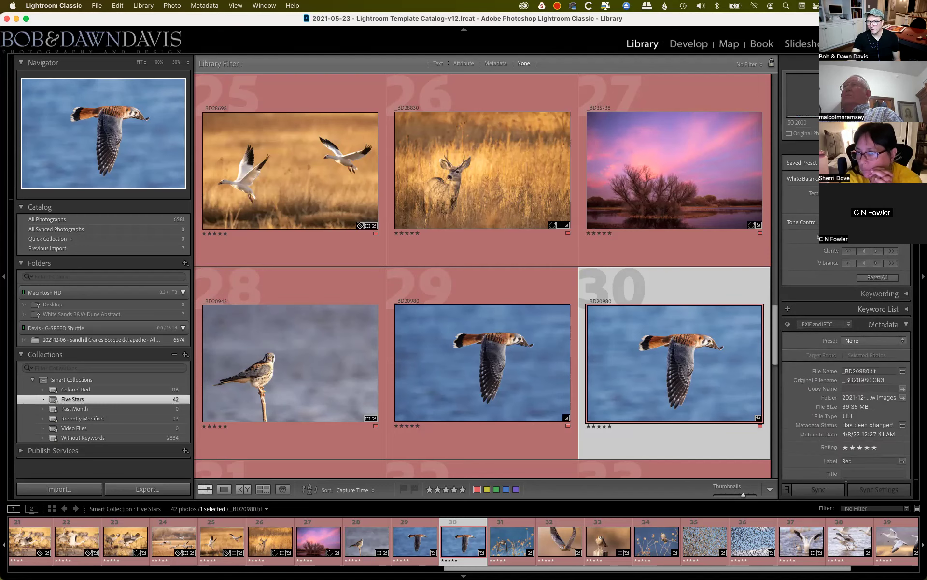
# Review the kestrel TIFF's caption metadata, and browse the Five Stars smart collection from the kestrels to its last crane and back toward the start
pyautogui.scroll(-2, 846, 338)
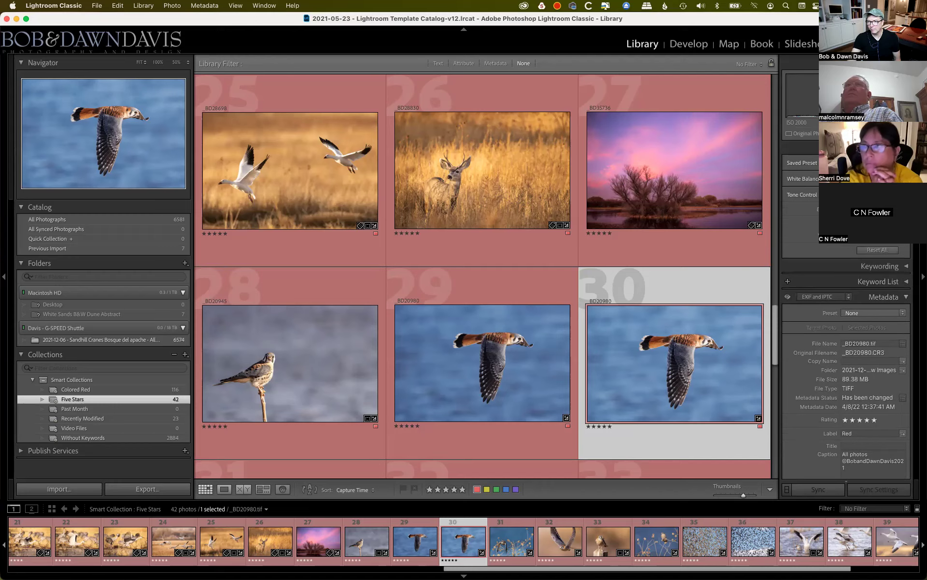
pyautogui.scroll(-5, 845, 338)
pyautogui.scroll(-5, 612, 306)
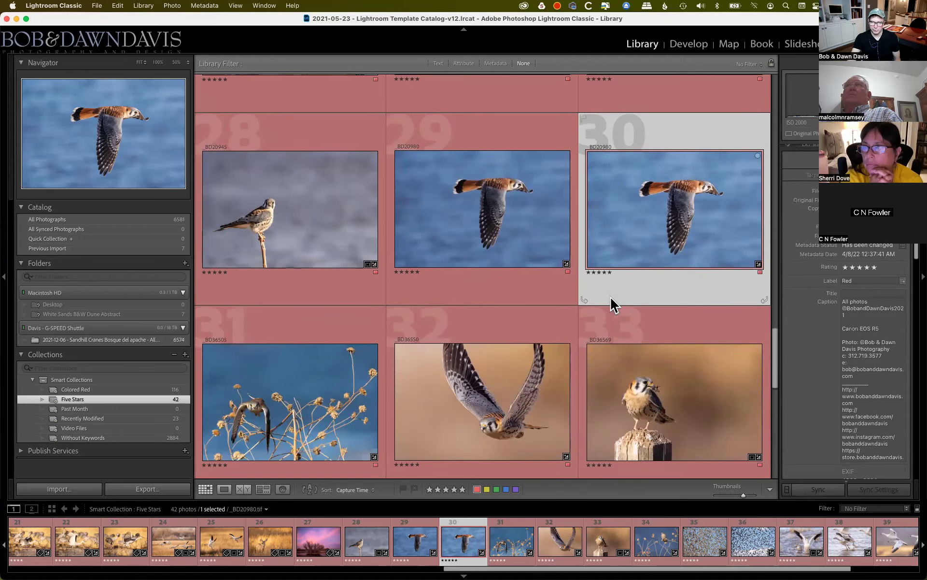
pyautogui.scroll(-10, 612, 306)
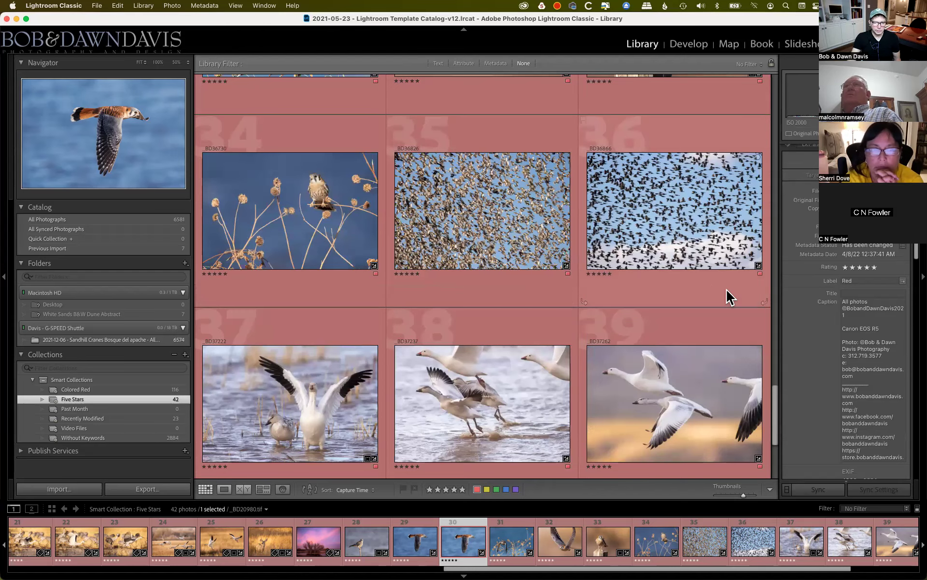
pyautogui.scroll(-4, 730, 297)
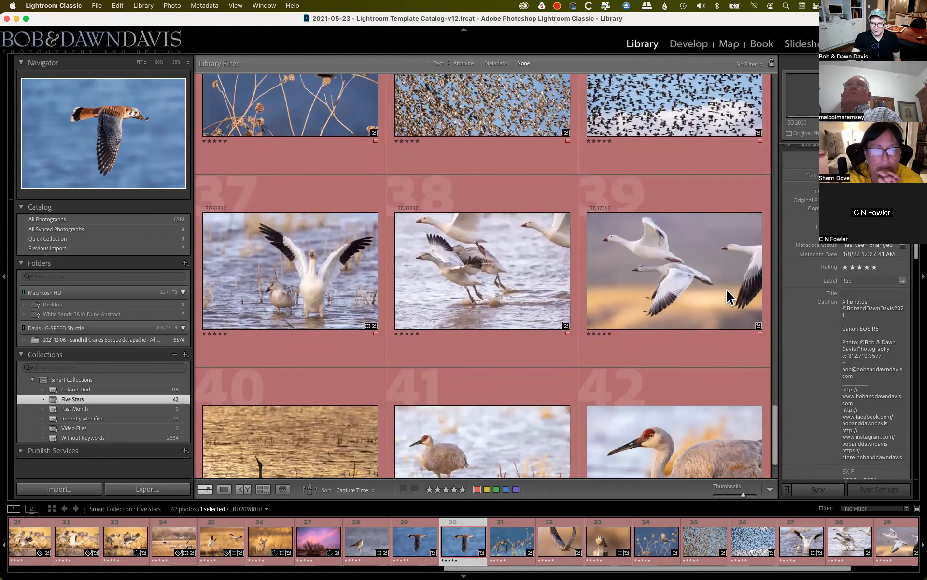
pyautogui.scroll(-2, 725, 288)
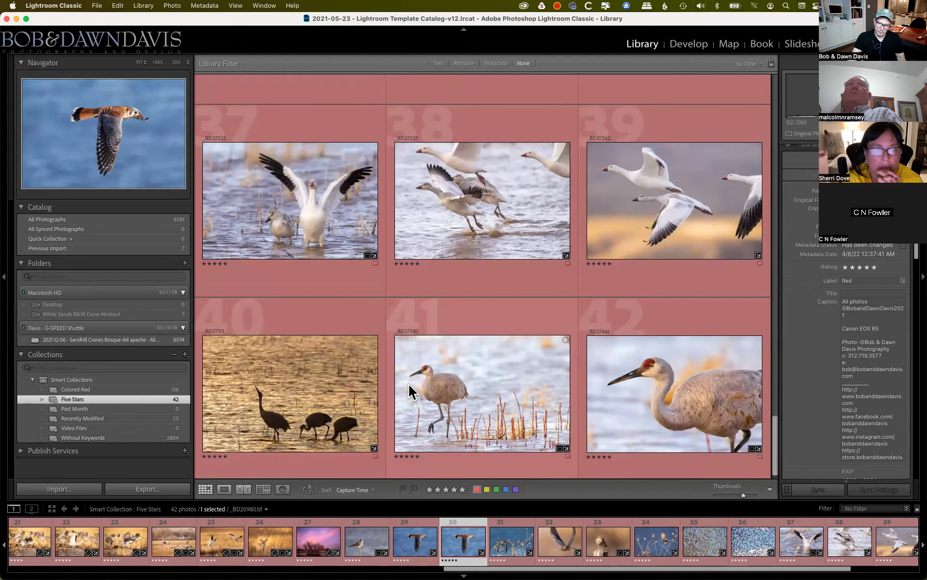
pyautogui.scroll(-1, 408, 383)
pyautogui.scroll(15, 407, 383)
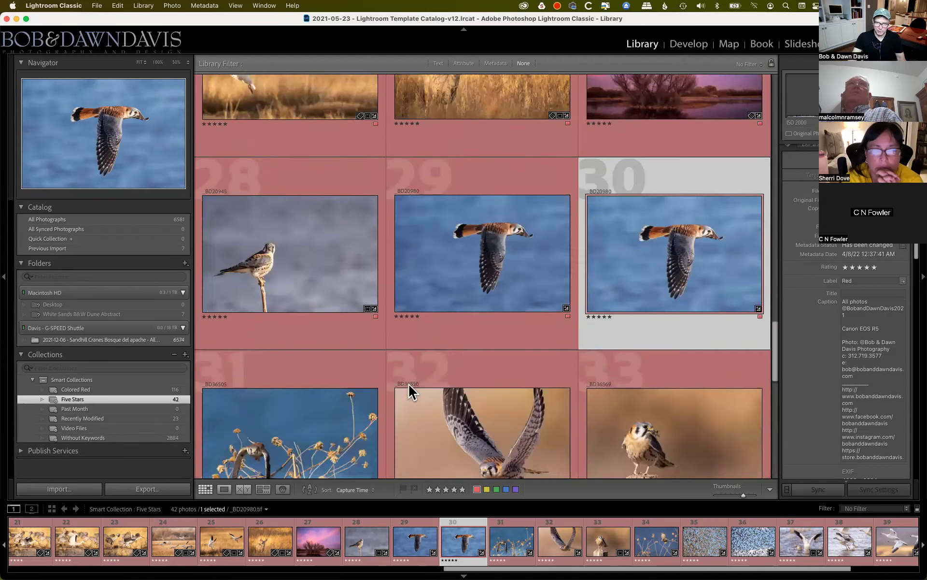
pyautogui.scroll(6, 410, 391)
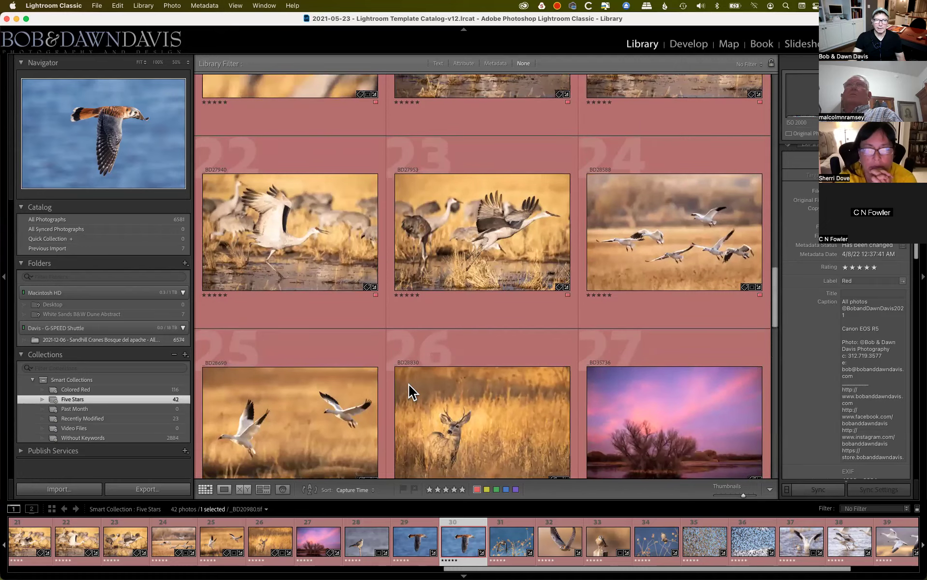
pyautogui.scroll(3, 410, 390)
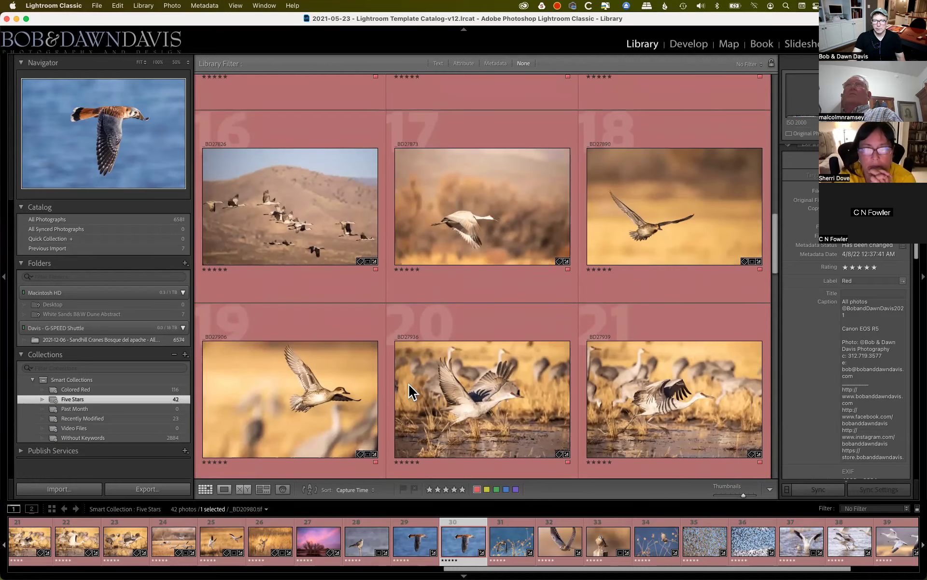
pyautogui.scroll(6, 410, 390)
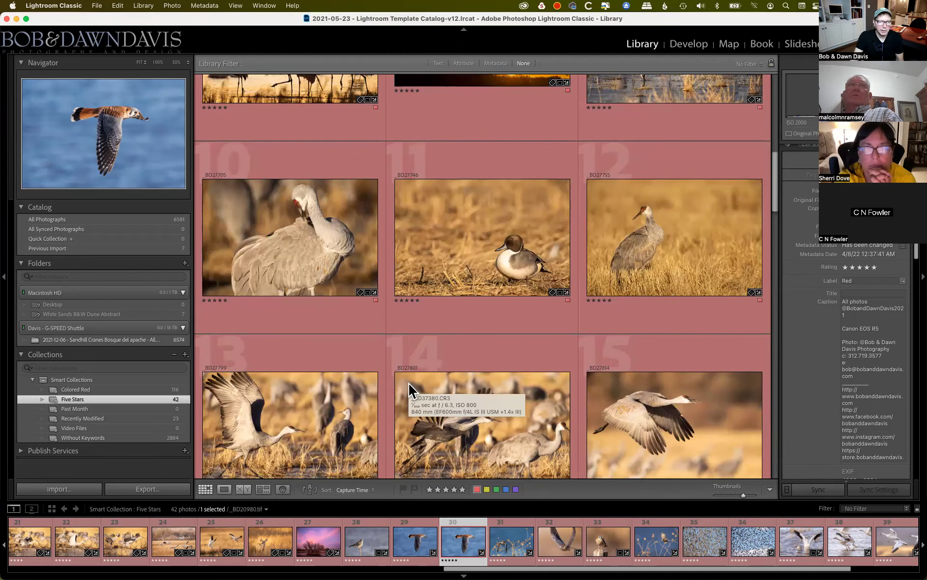
# Browse All Photographs around the kestrel sequence, and compare that view with the Five Stars and Colored Red smart collections
pyautogui.click(154, 221)
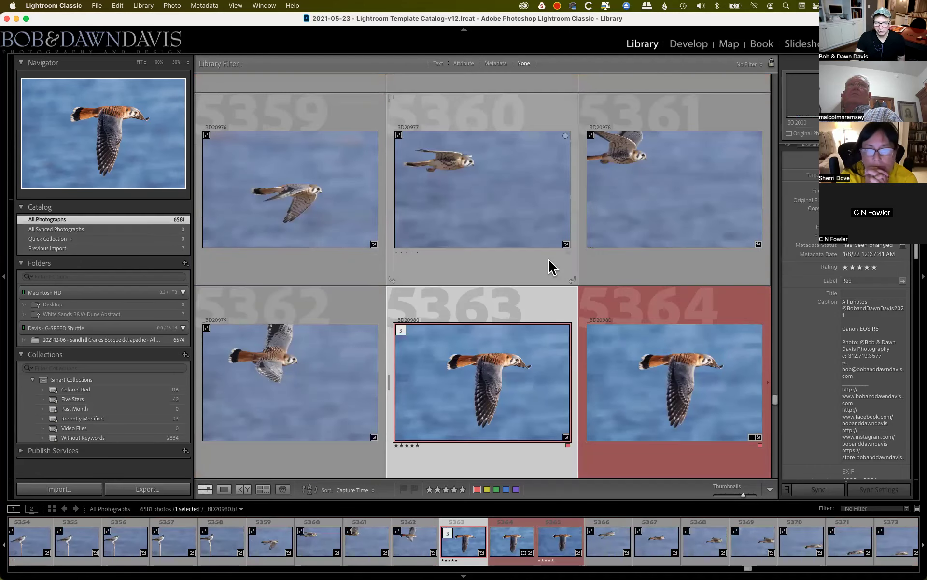
pyautogui.scroll(3, 548, 259)
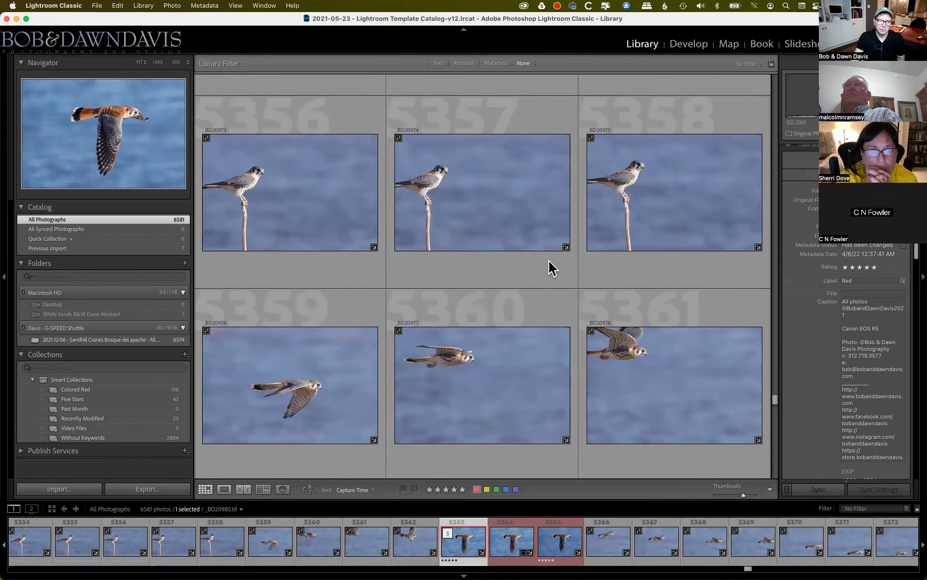
pyautogui.scroll(8, 549, 259)
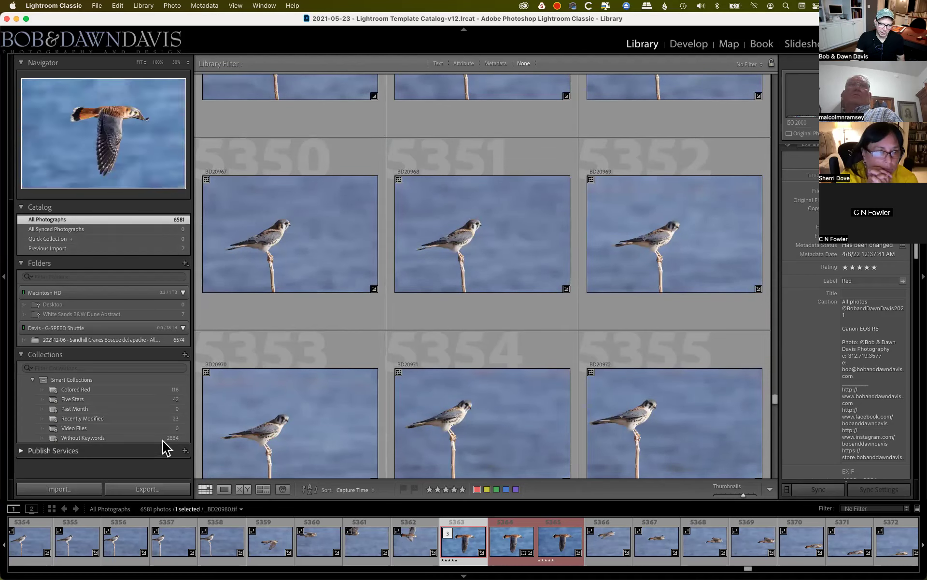
pyautogui.click(166, 400)
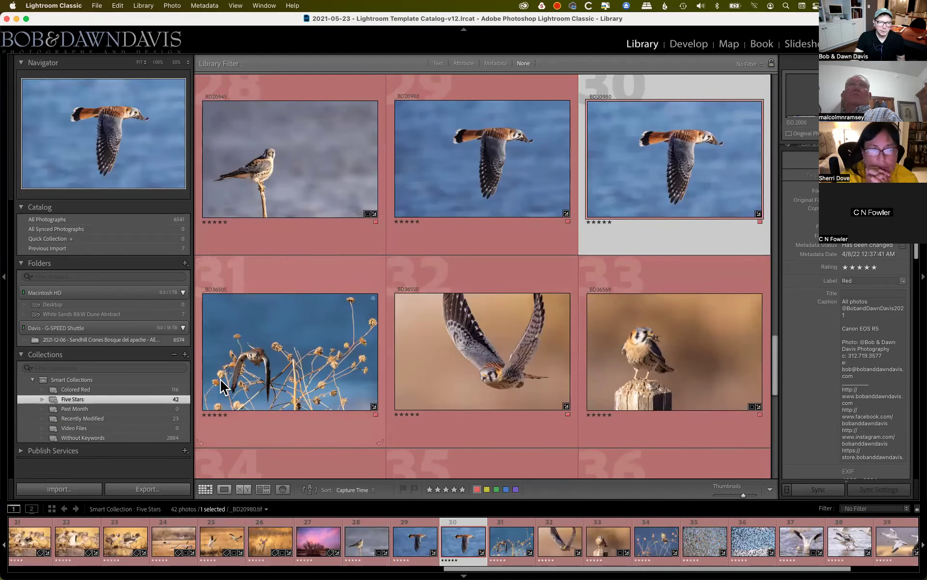
pyautogui.click(163, 389)
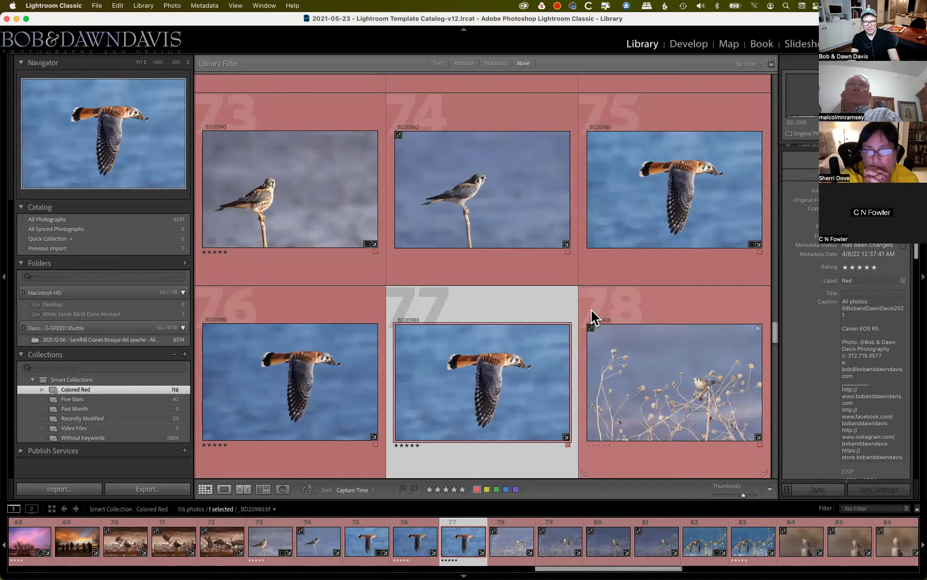
pyautogui.scroll(10, 504, 332)
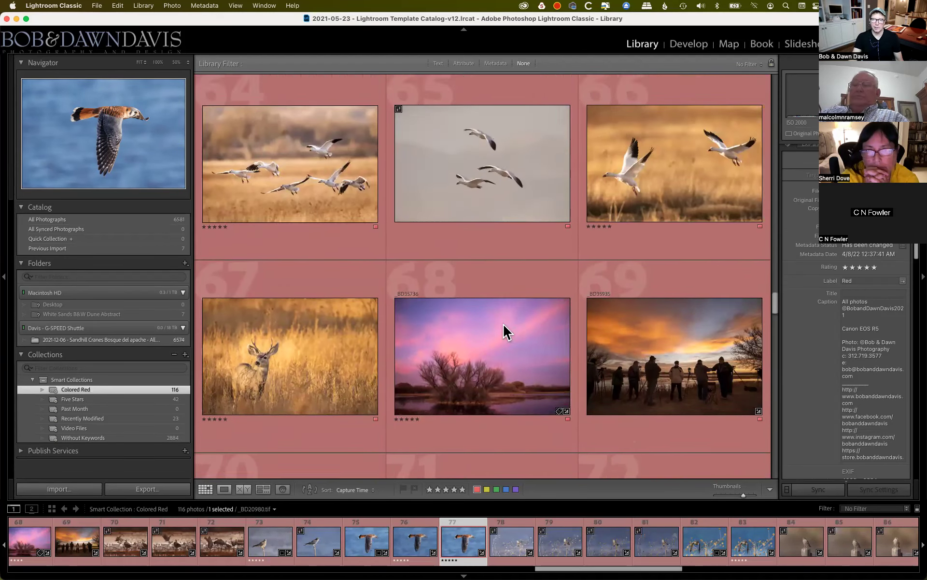
pyautogui.scroll(10, 504, 332)
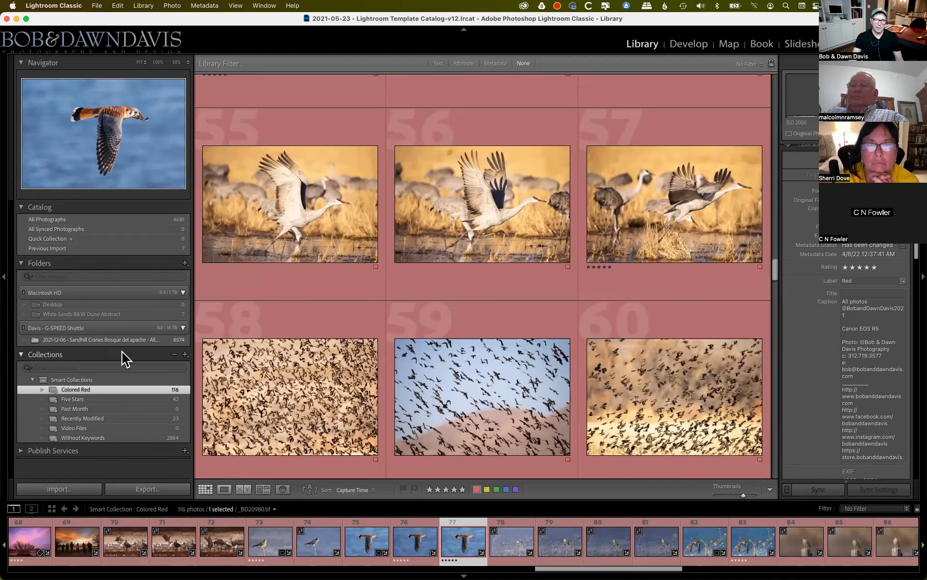
# Return to the Five Stars smart collection and look through its kestrel, snow goose, crane and deer photos
pyautogui.click(147, 399)
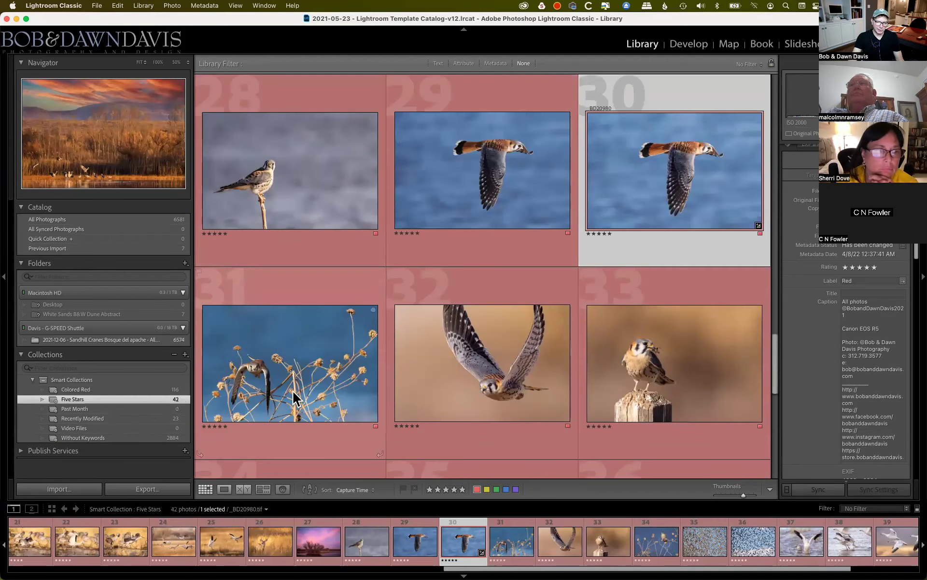
pyautogui.scroll(-4, 295, 399)
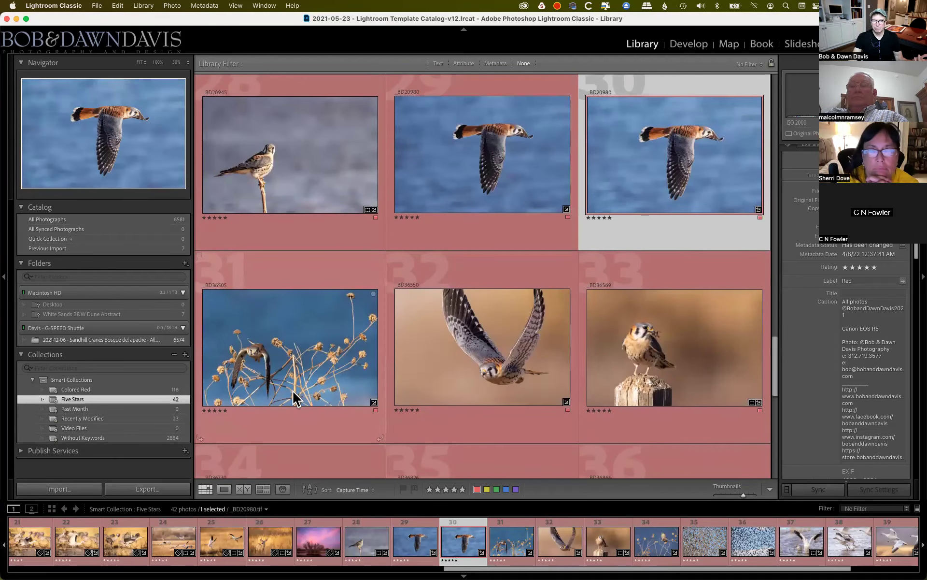
pyautogui.scroll(-12, 296, 399)
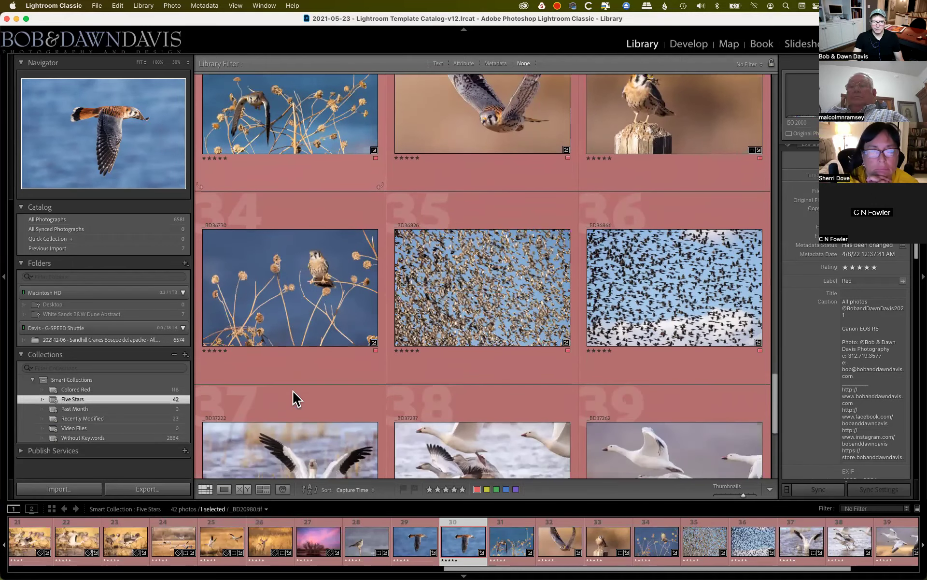
pyautogui.scroll(-7, 294, 392)
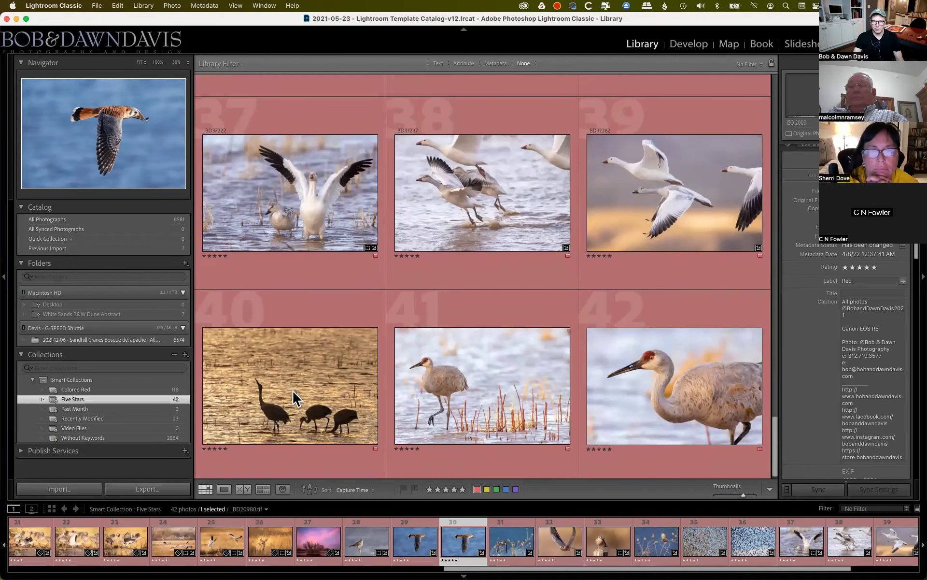
pyautogui.scroll(8, 292, 389)
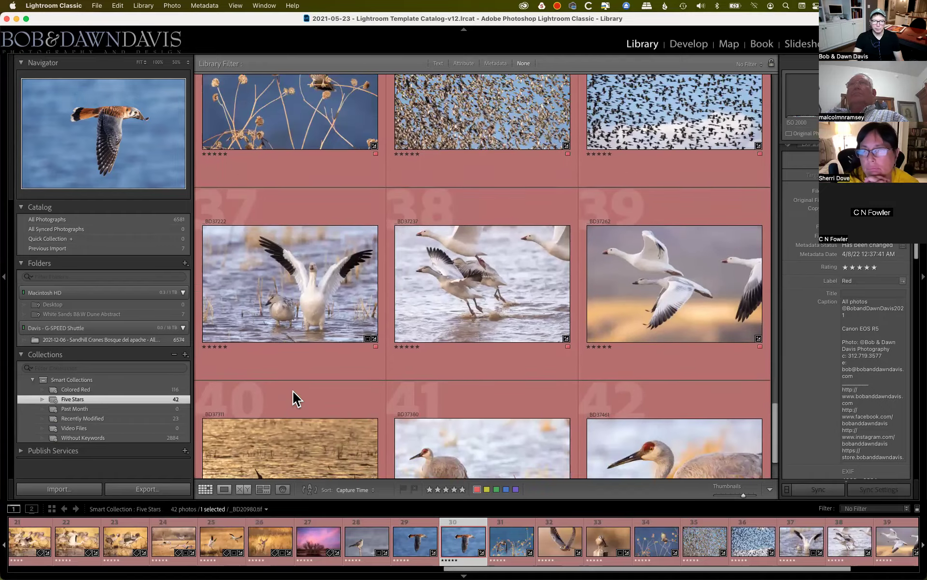
pyautogui.scroll(8, 293, 390)
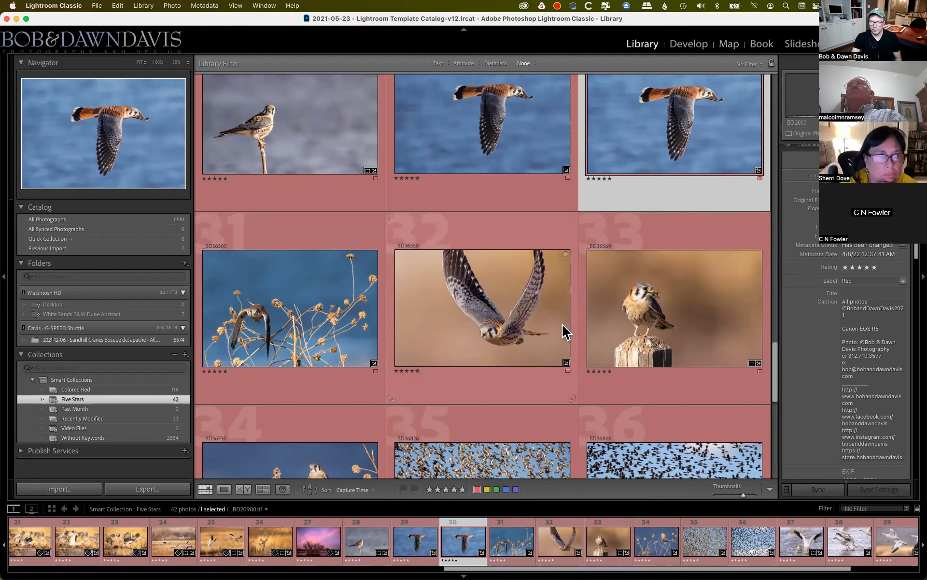
pyautogui.scroll(8, 563, 332)
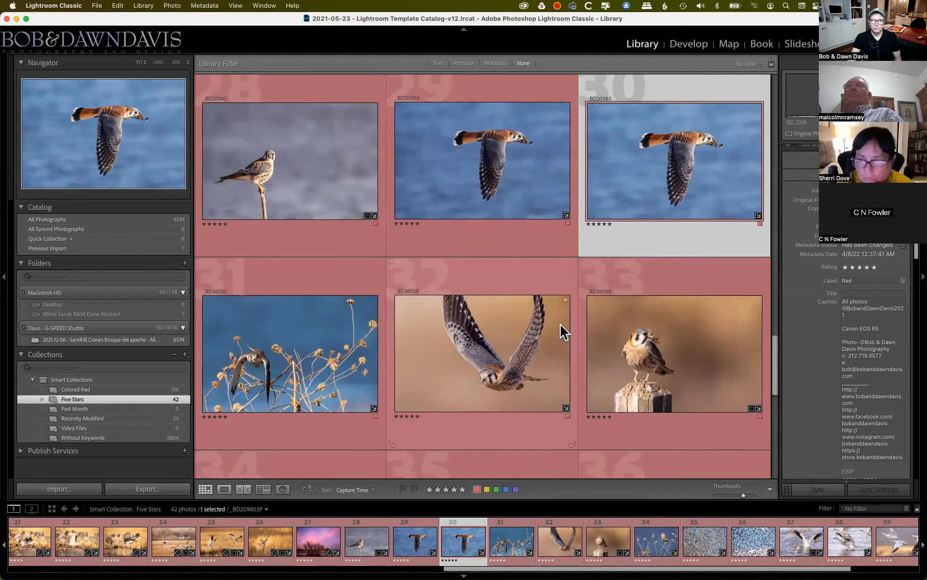
pyautogui.scroll(1, 562, 333)
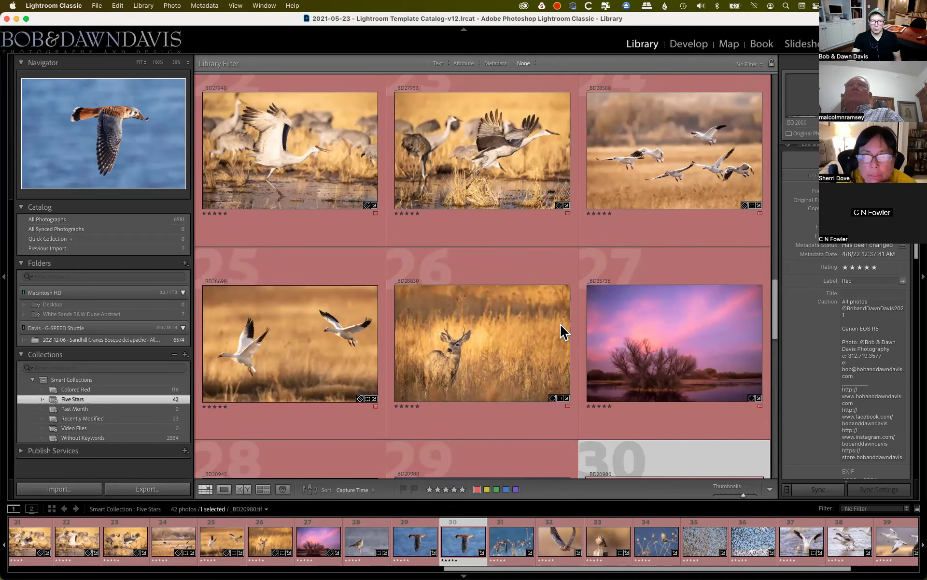
pyautogui.scroll(-2, 563, 332)
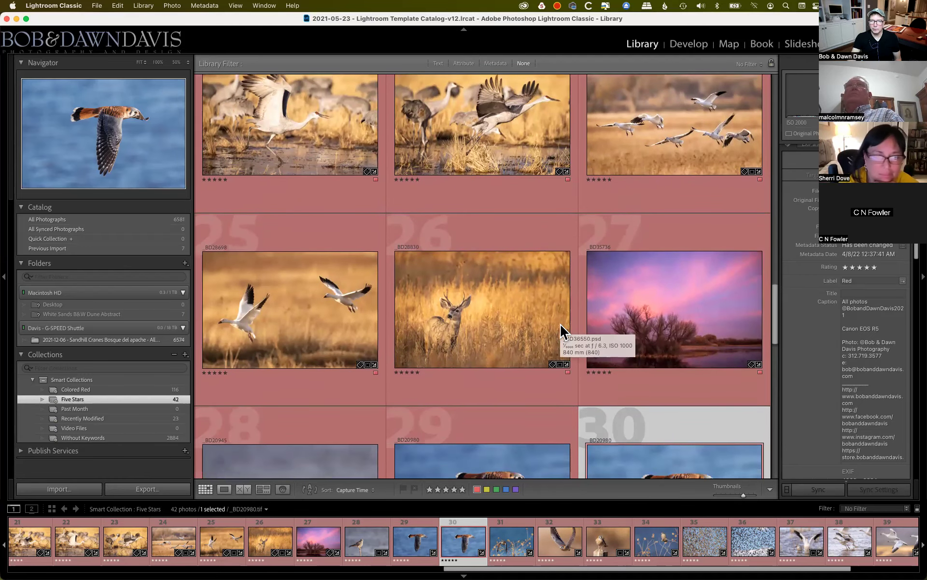
pyautogui.scroll(-3, 562, 332)
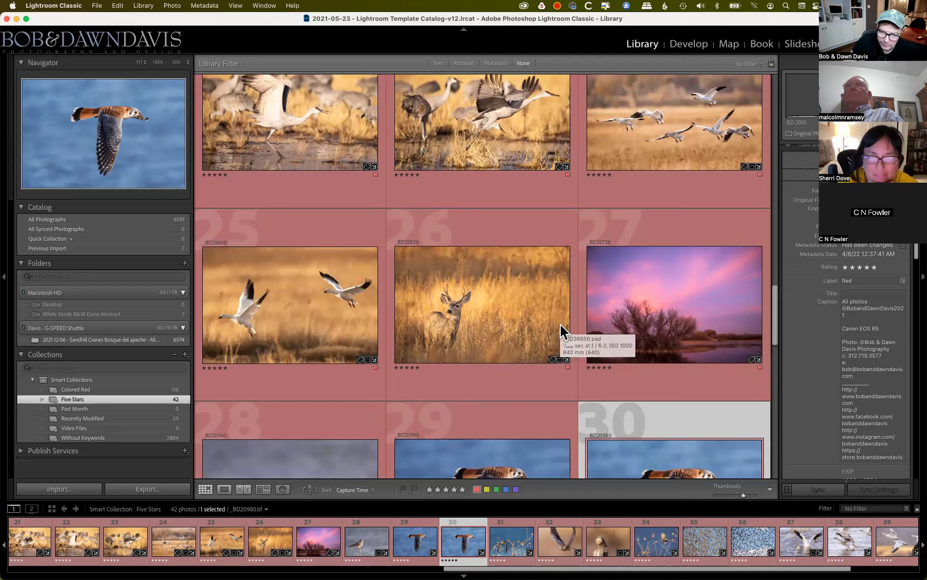
pyautogui.scroll(-2, 563, 332)
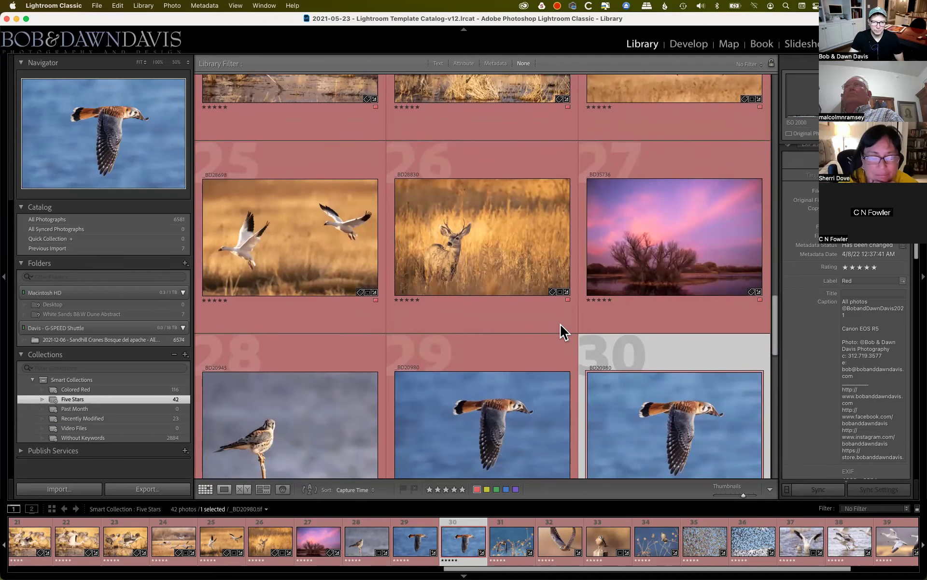
pyautogui.scroll(-15, 563, 332)
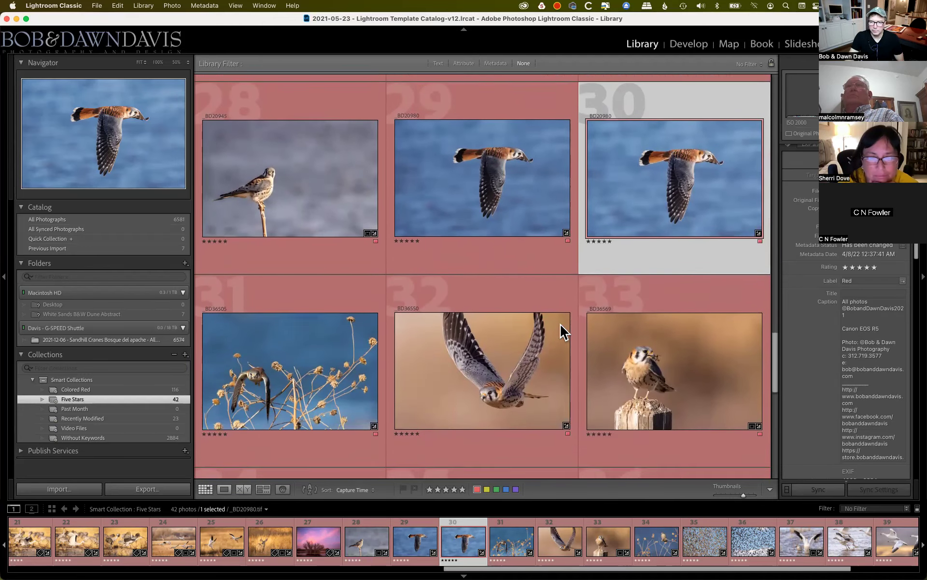
# Enlarge the diving kestrel photo _BD36550.psd, view it full screen, and return to the enlarged Library view
pyautogui.doubleClick(563, 332)
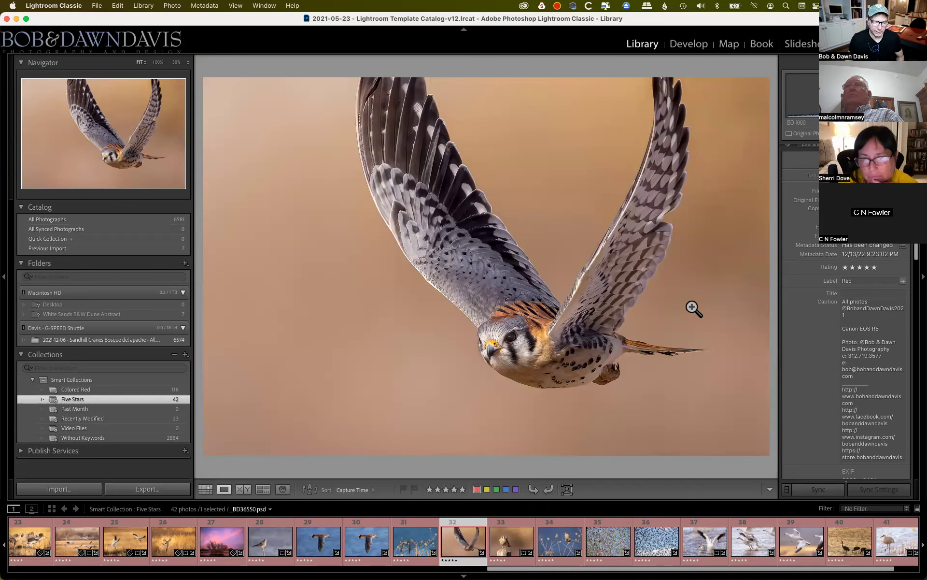
pyautogui.press('f')
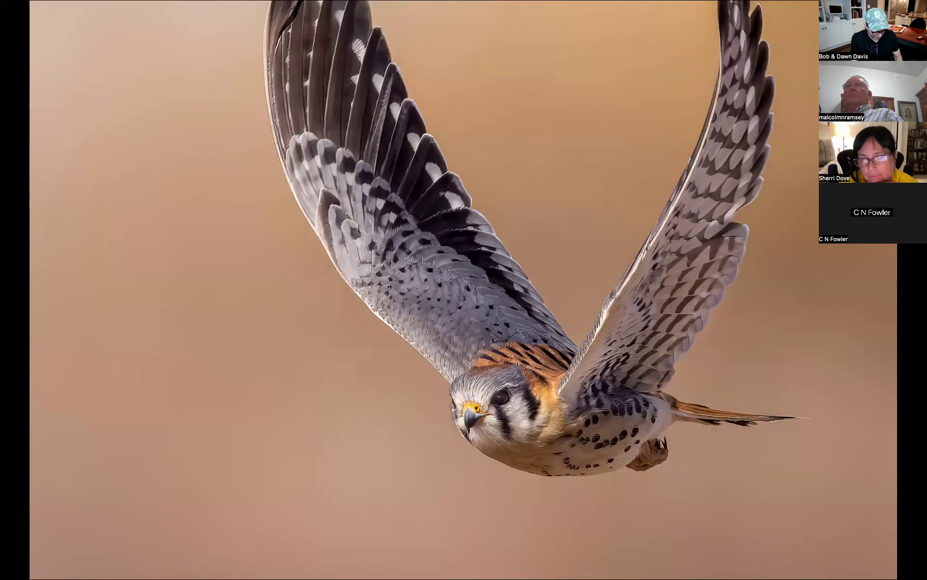
pyautogui.press('f')
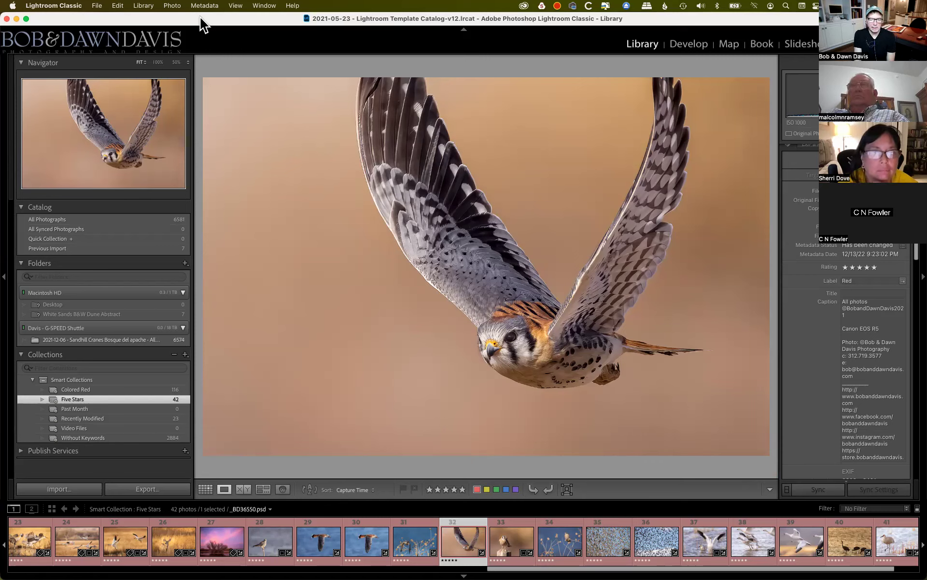
# Minimize the Lightroom window and the Finder catalog folder to clear the desktop, and bring up the Backblaze backup status
pyautogui.click(17, 19)
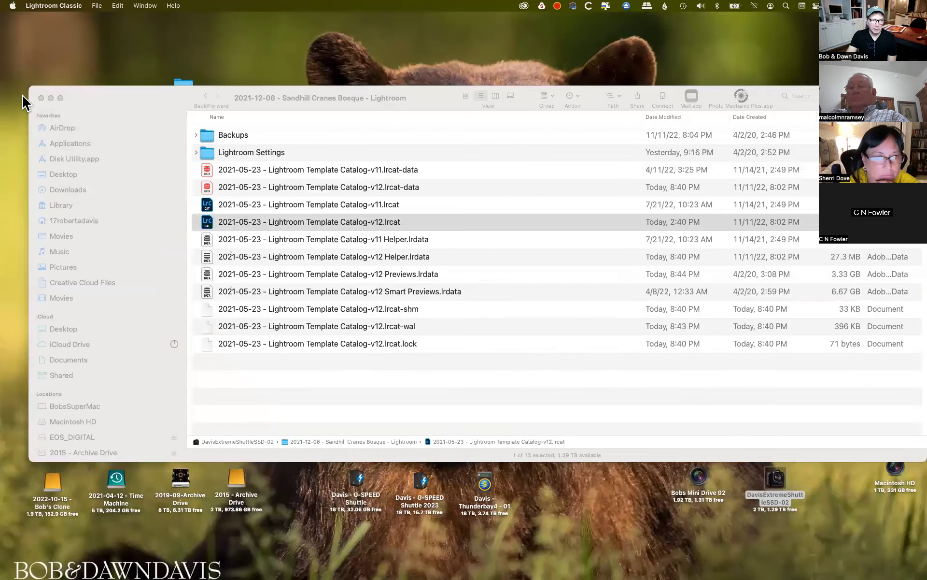
pyautogui.click(51, 97)
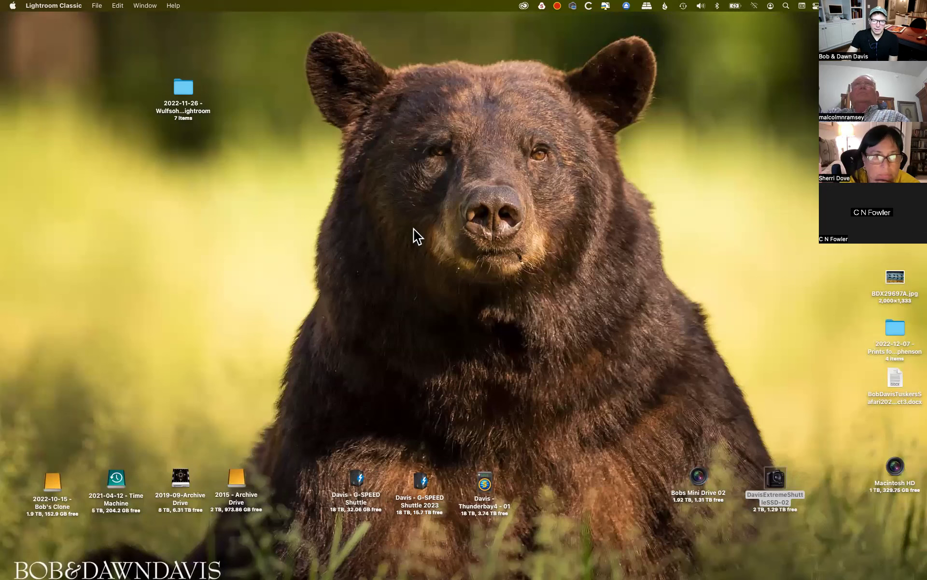
pyautogui.click(769, 83)
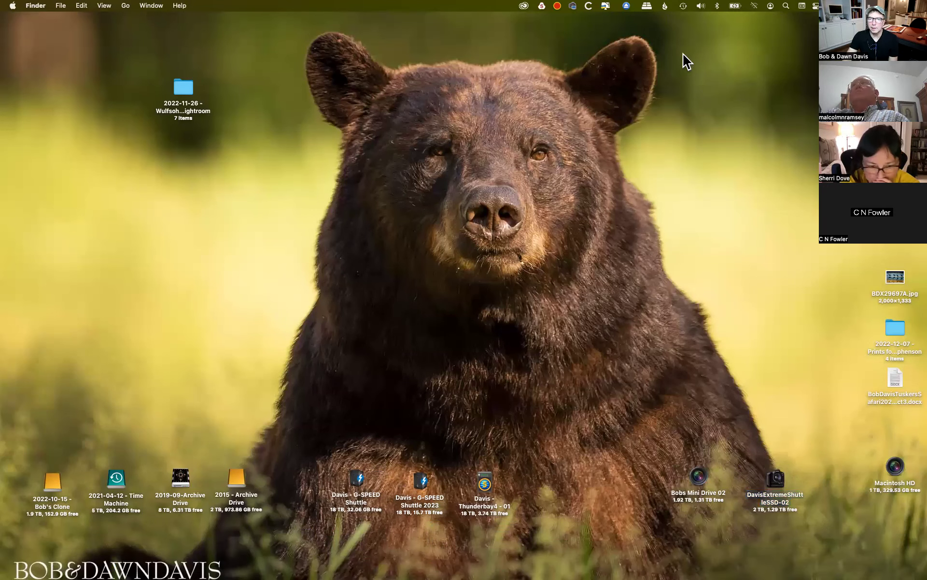
pyautogui.click(666, 7)
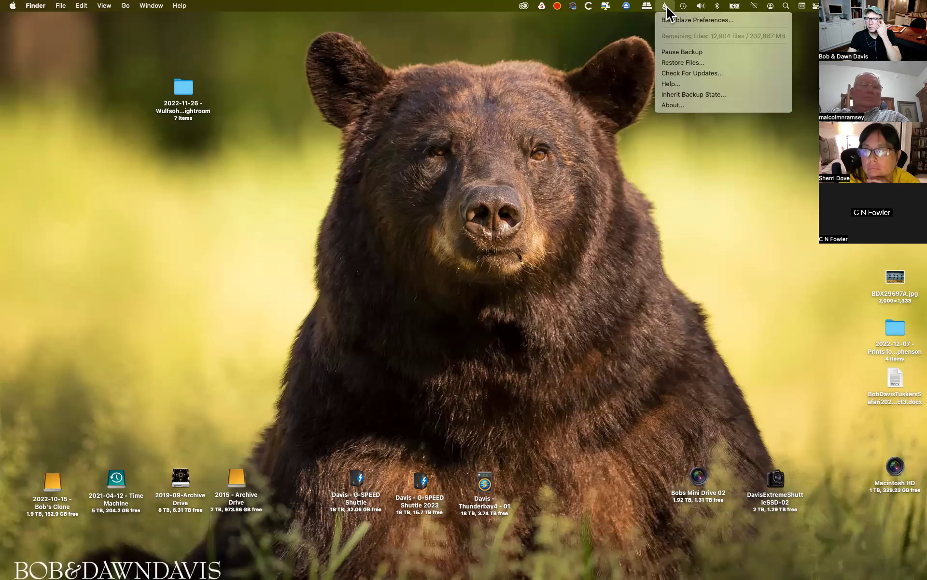
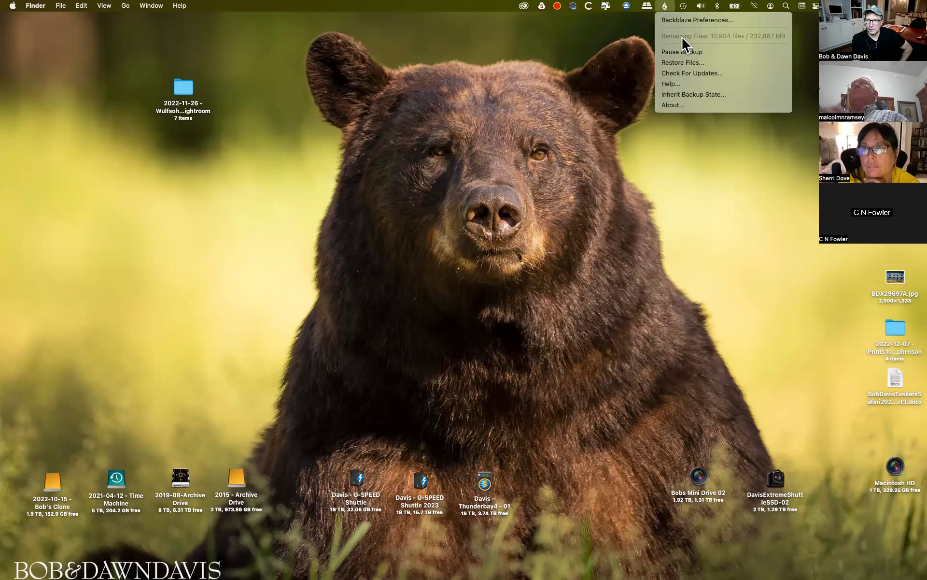
# Open the Backblaze preferences, and go from there to the Backblaze.com account site in an enlarged Safari window
pyautogui.click(711, 20)
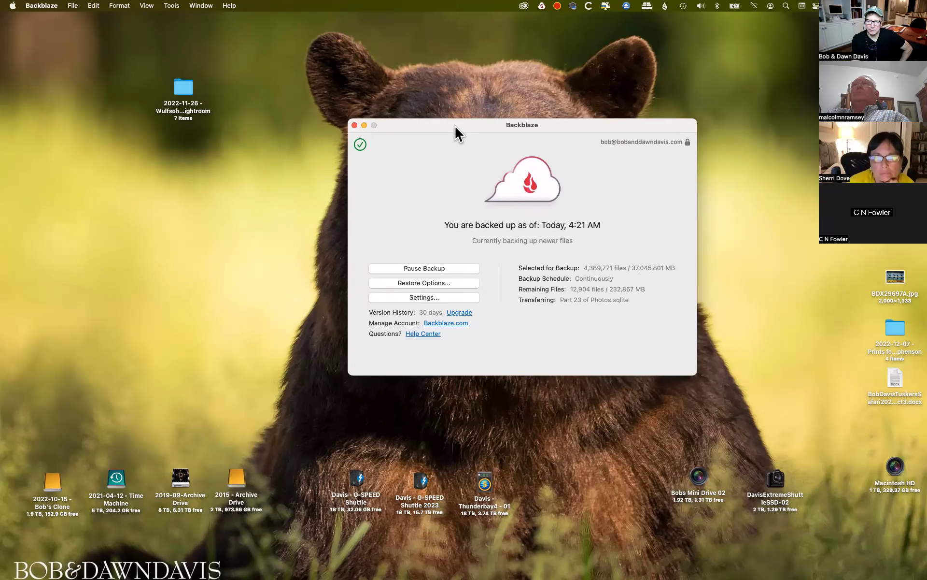
pyautogui.moveTo(454, 124); pyautogui.dragTo(428, 123)
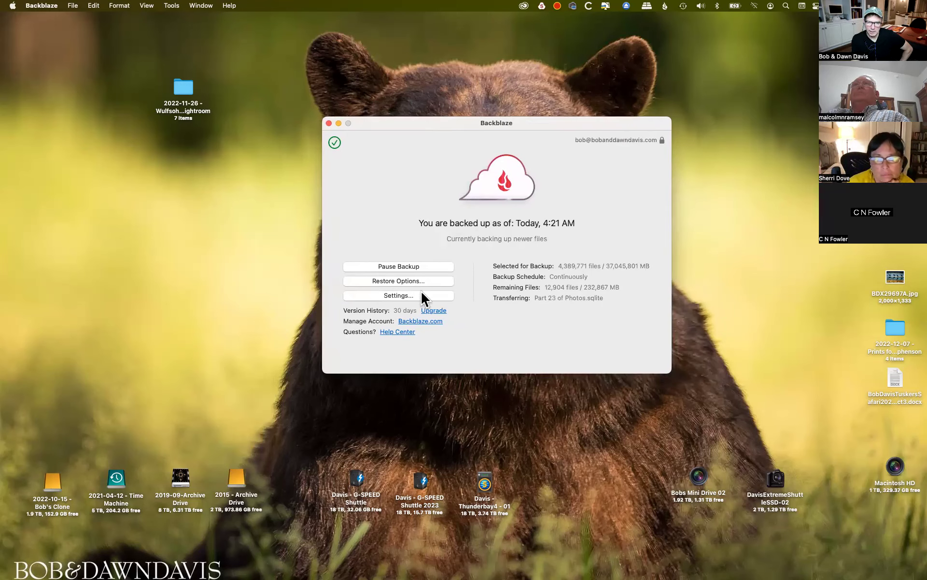
pyautogui.click(427, 322)
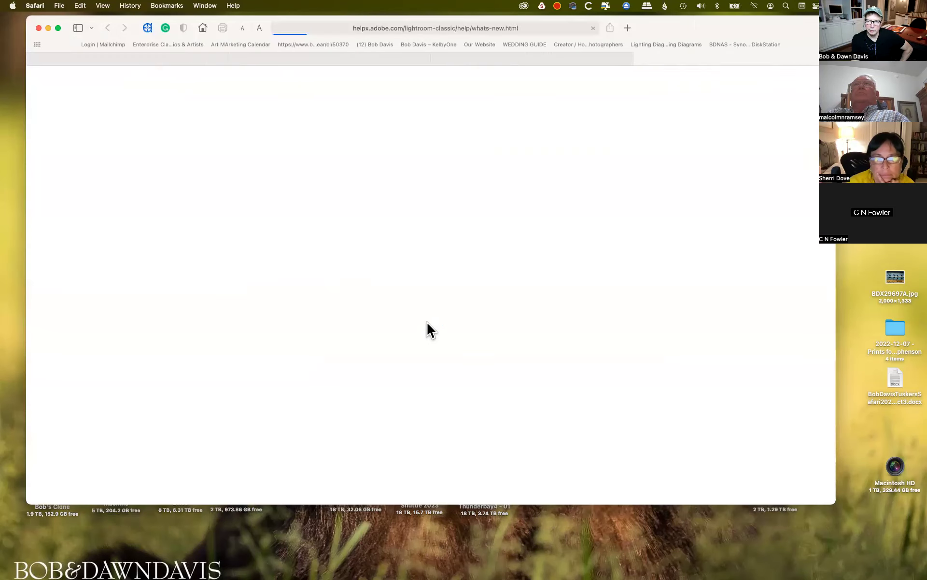
pyautogui.doubleClick(761, 27)
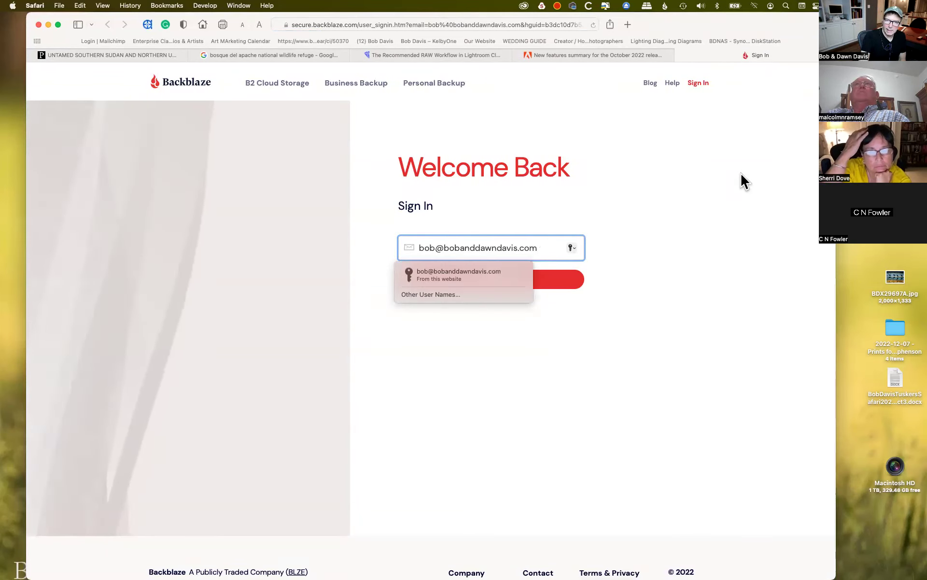
# Sign in to the Backblaze account with the saved e-mail and password, and fill in the two-factor verification code from Messages
pyautogui.click(494, 277)
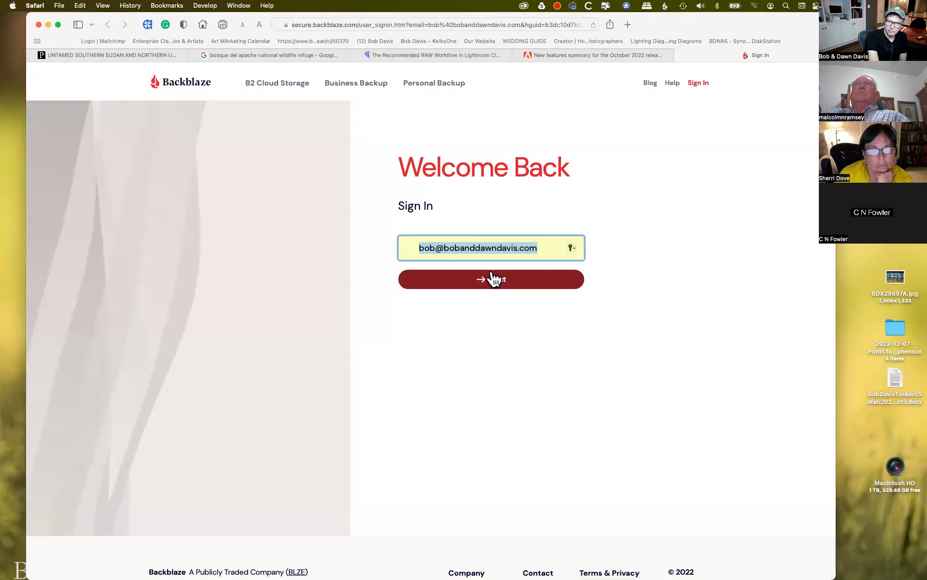
pyautogui.click(493, 278)
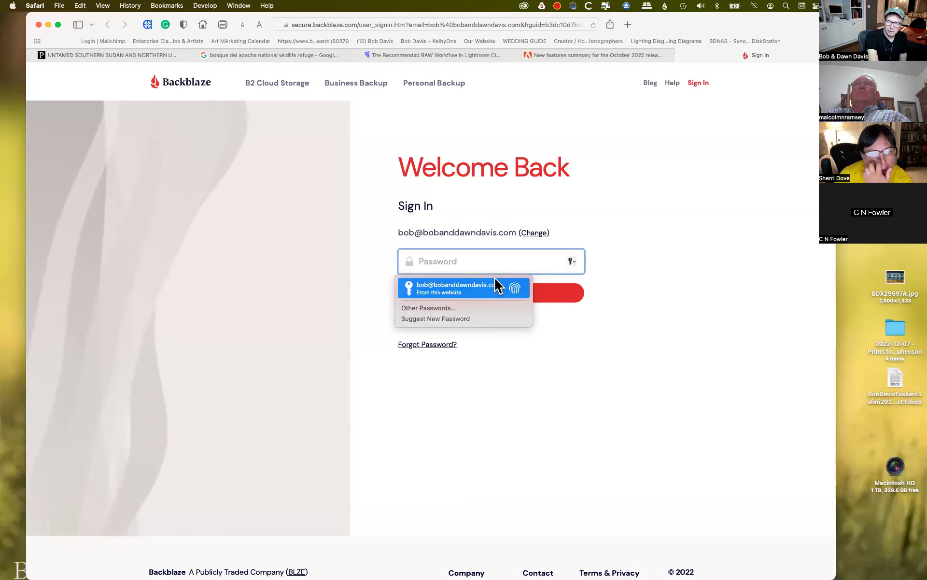
pyautogui.press('Return')
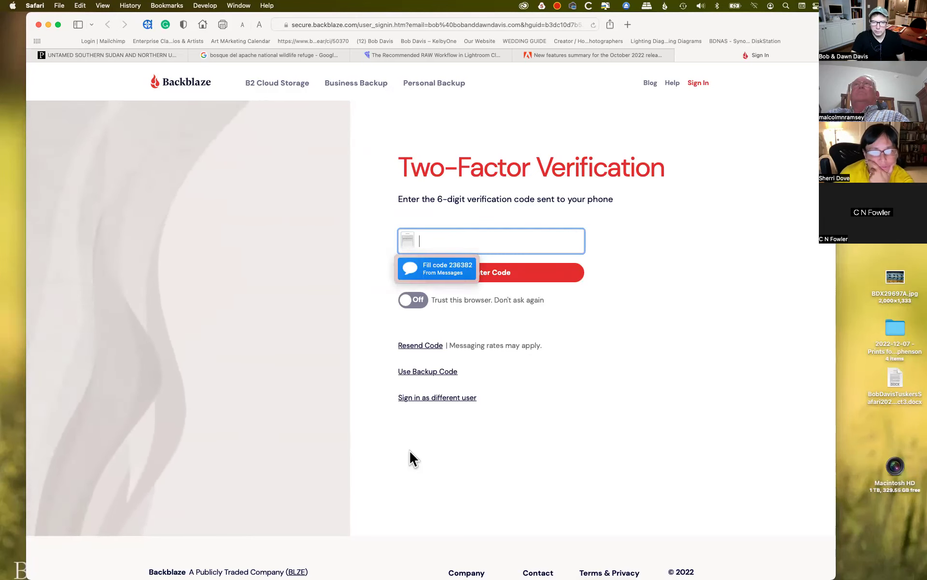
pyautogui.click(448, 273)
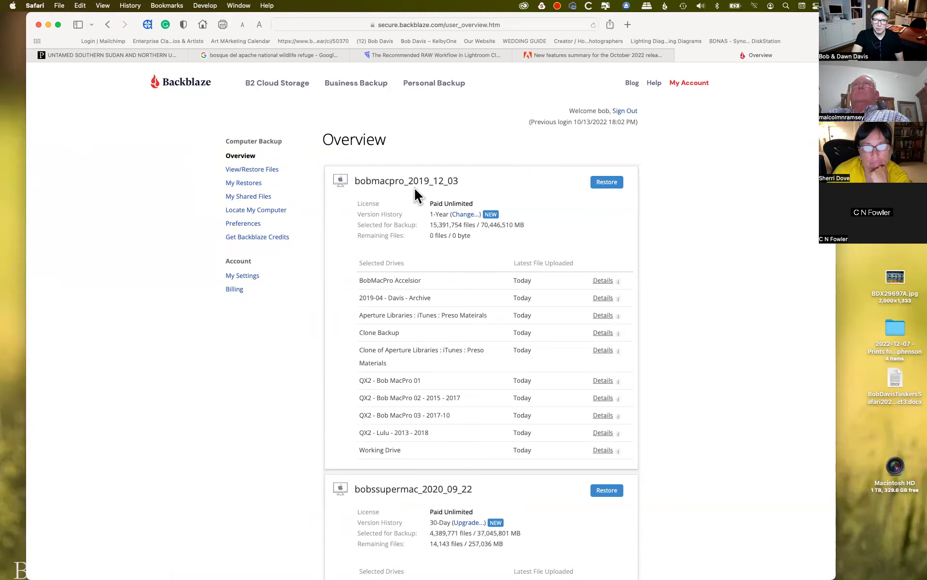
# Examine the account overview for each computer's license, version history, remaining files and selected drives with their latest upload dates
pyautogui.scroll(-3, 451, 194)
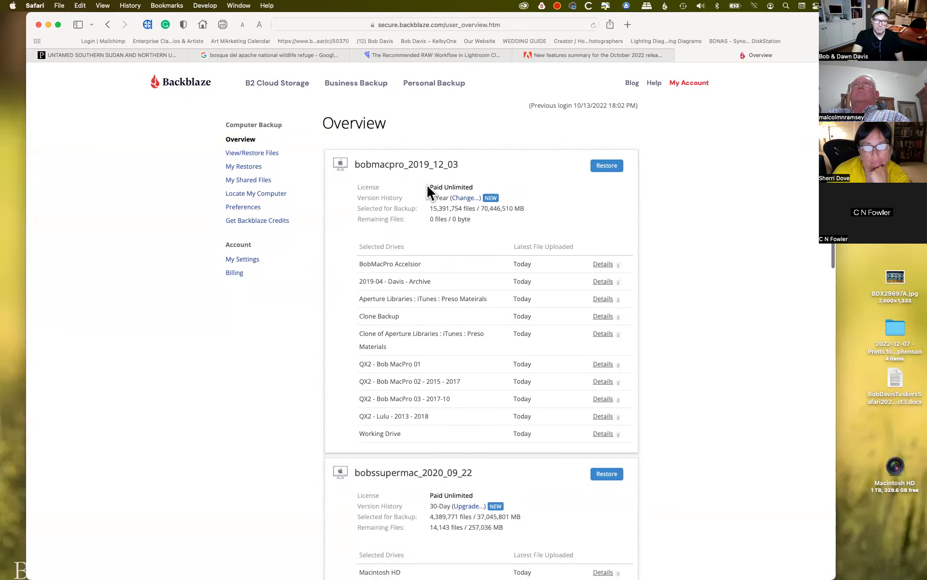
pyautogui.scroll(-8, 427, 186)
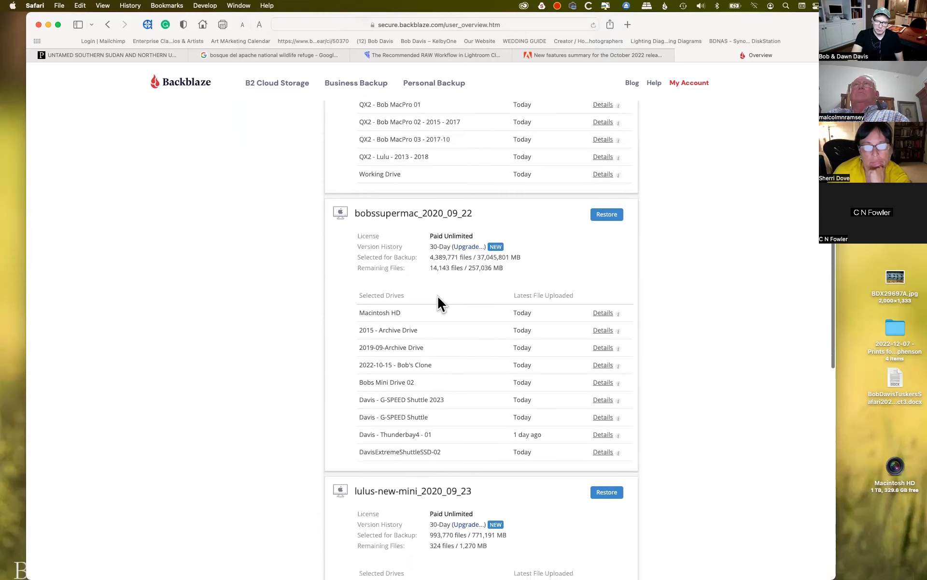
pyautogui.scroll(-10, 424, 371)
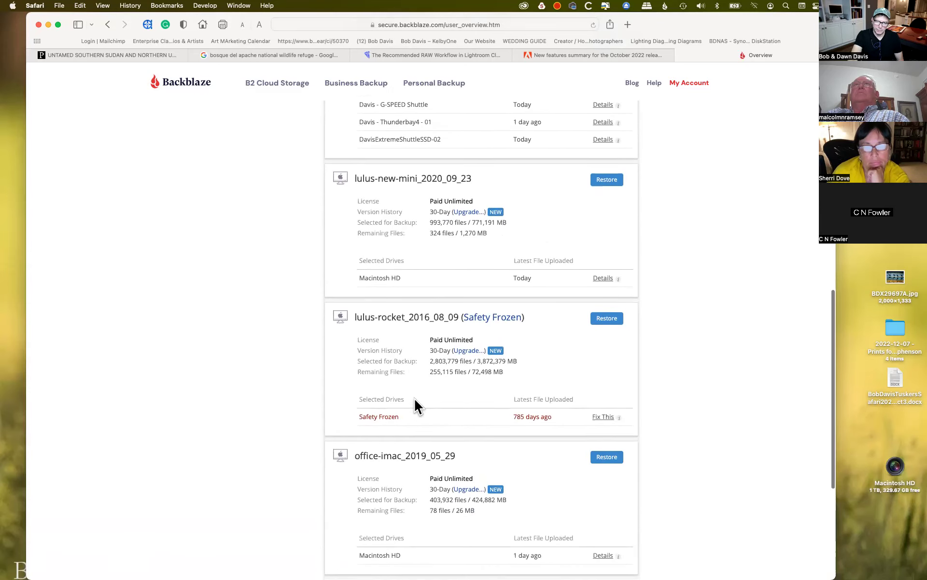
pyautogui.scroll(-5, 406, 437)
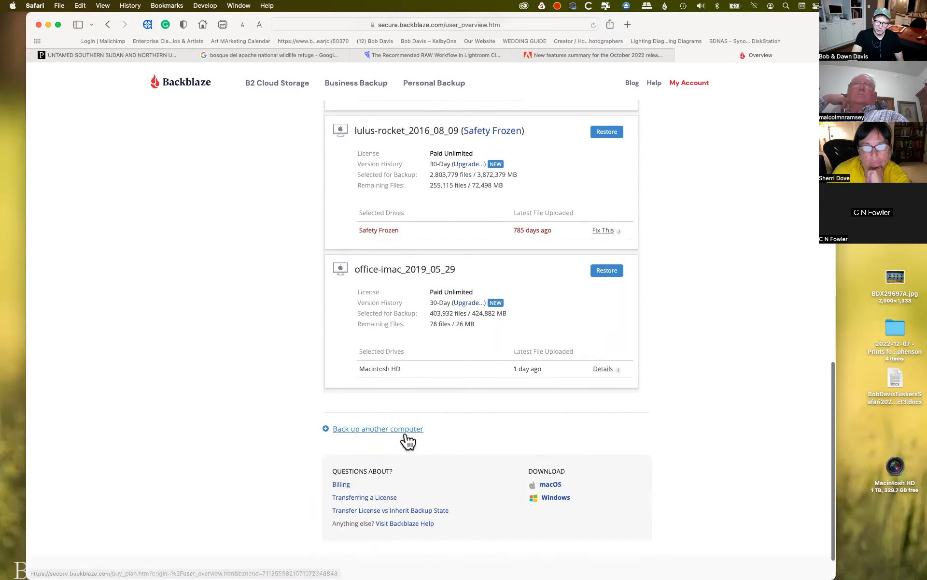
pyautogui.scroll(3, 405, 430)
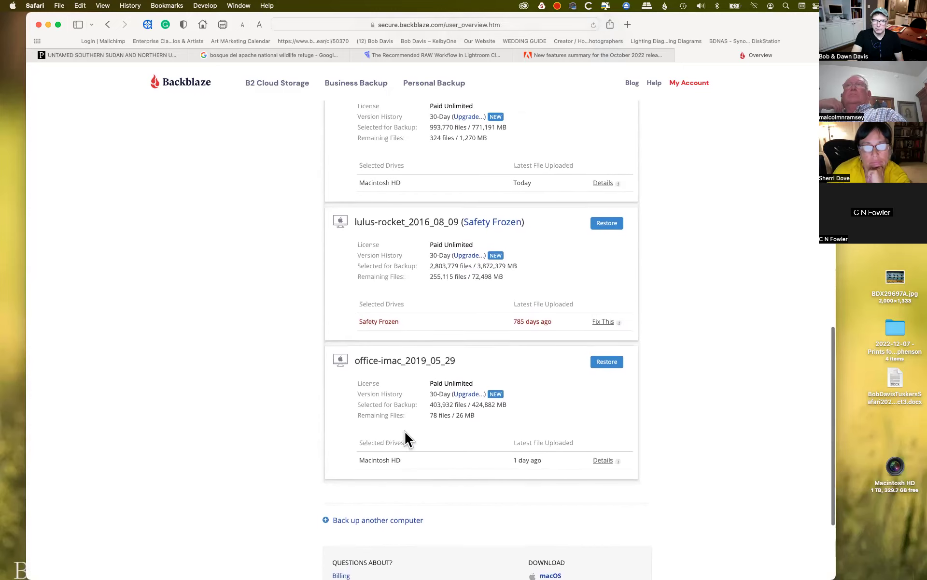
pyautogui.scroll(8, 405, 430)
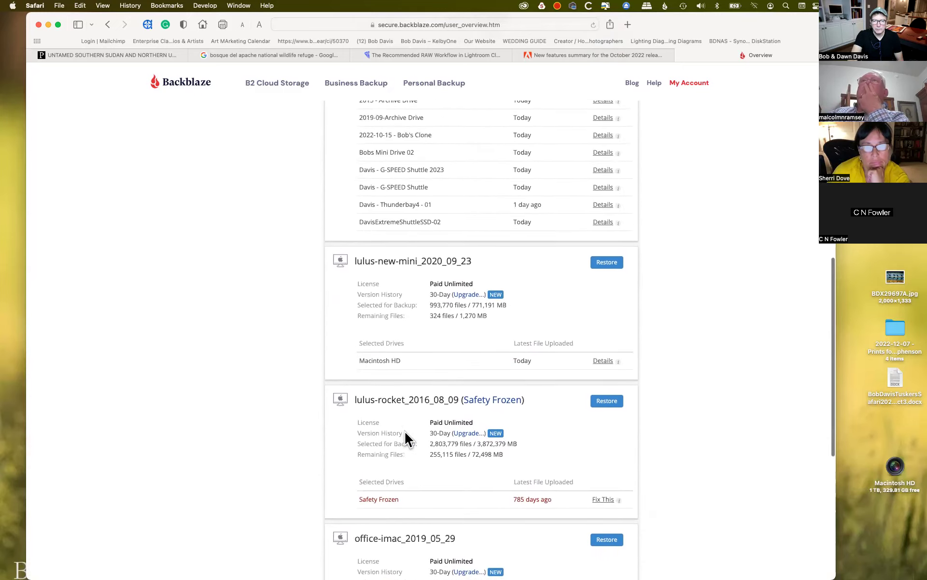
pyautogui.scroll(3, 405, 433)
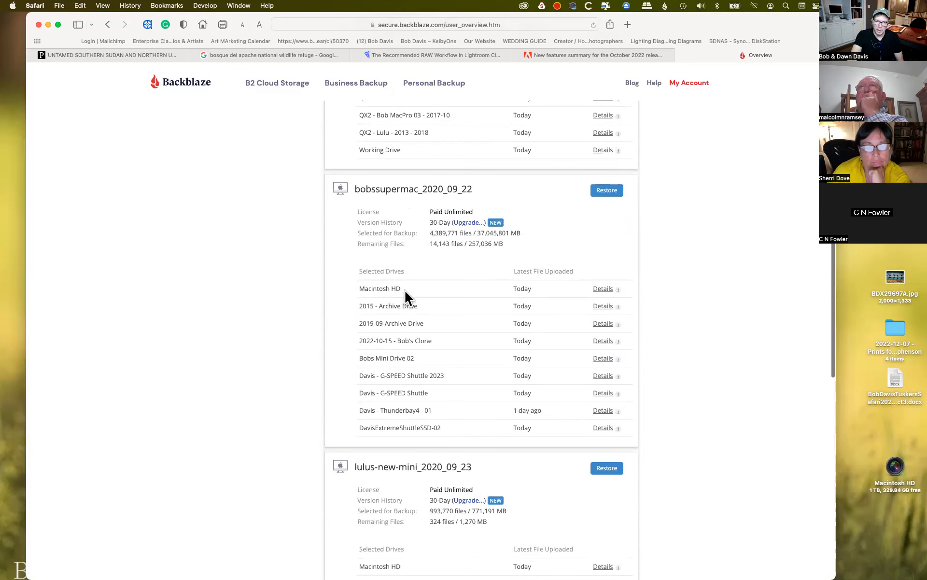
pyautogui.scroll(1, 388, 324)
pyautogui.scroll(4, 389, 324)
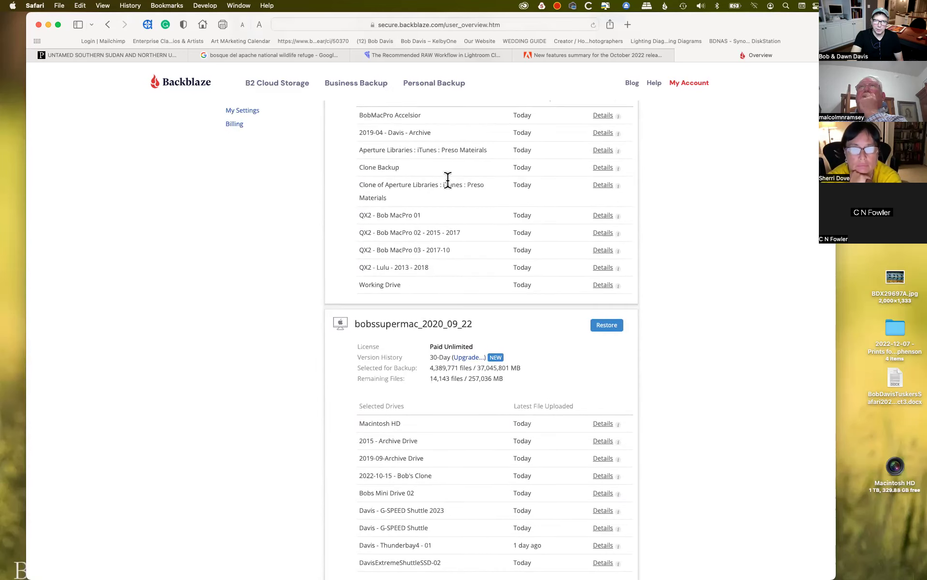
pyautogui.scroll(-3, 469, 244)
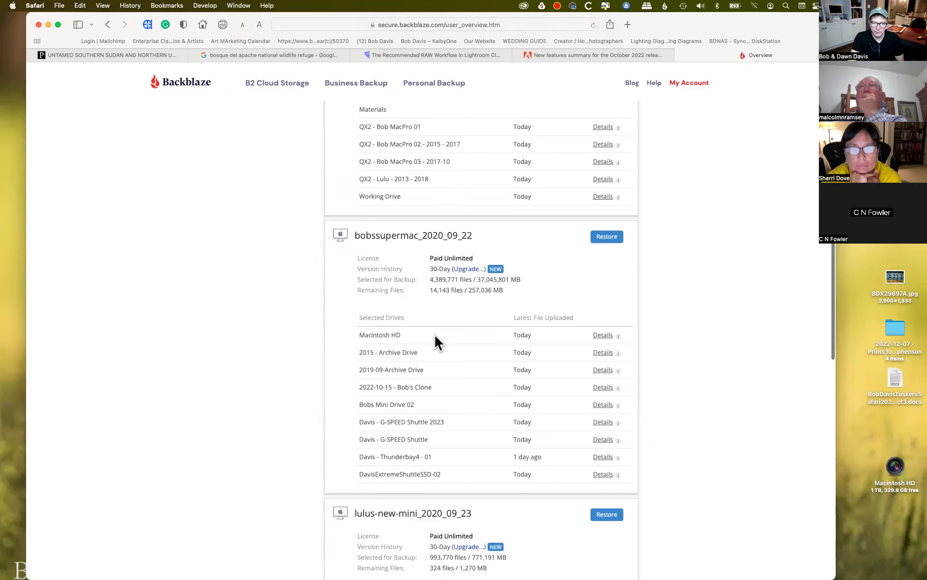
pyautogui.scroll(-1, 430, 335)
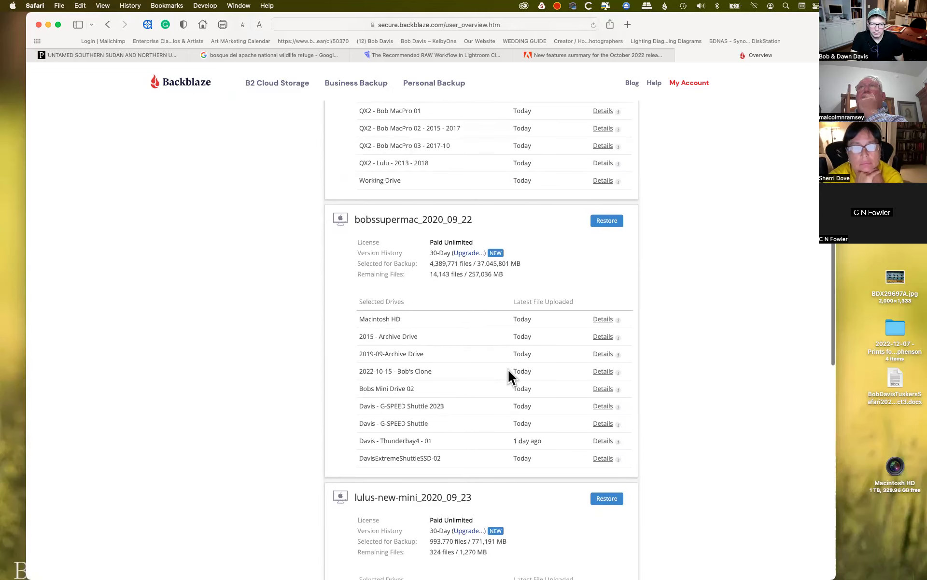
# View the backup details of the QX2 MacPro 02 2015 - 2017 drive, and close them
pyautogui.scroll(3, 502, 368)
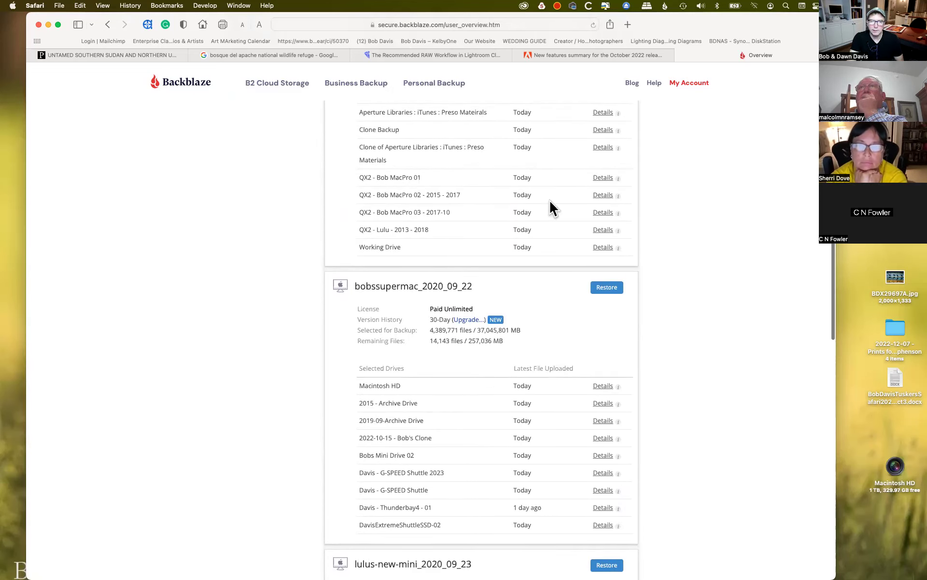
pyautogui.click(603, 195)
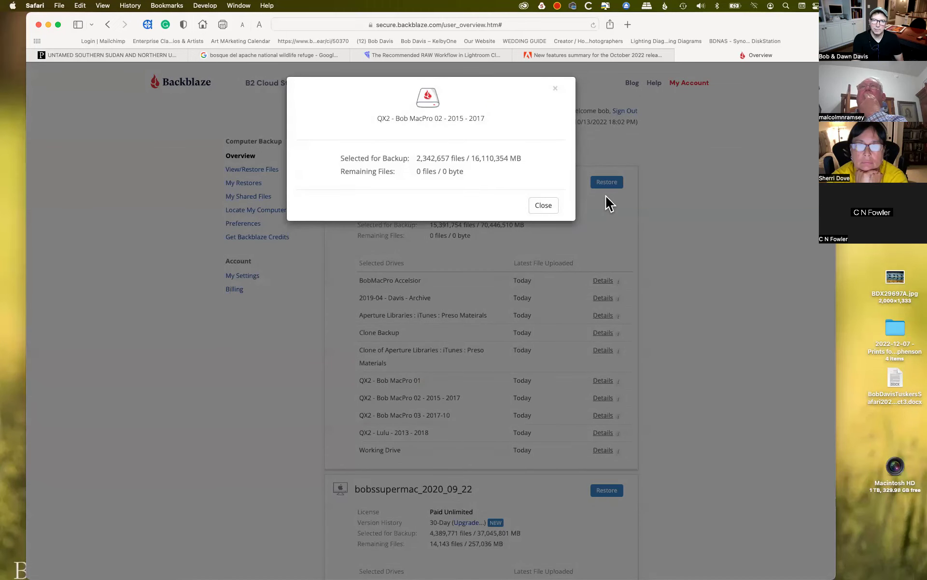
pyautogui.click(543, 206)
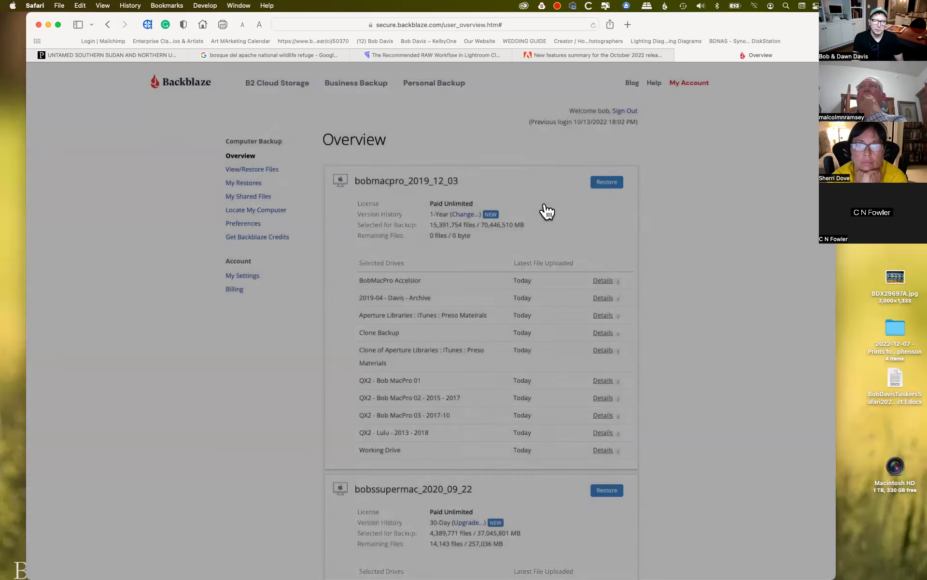
# Review the USB hard drive restores under My Restores, and return to the computer backup Overview
pyautogui.click(256, 184)
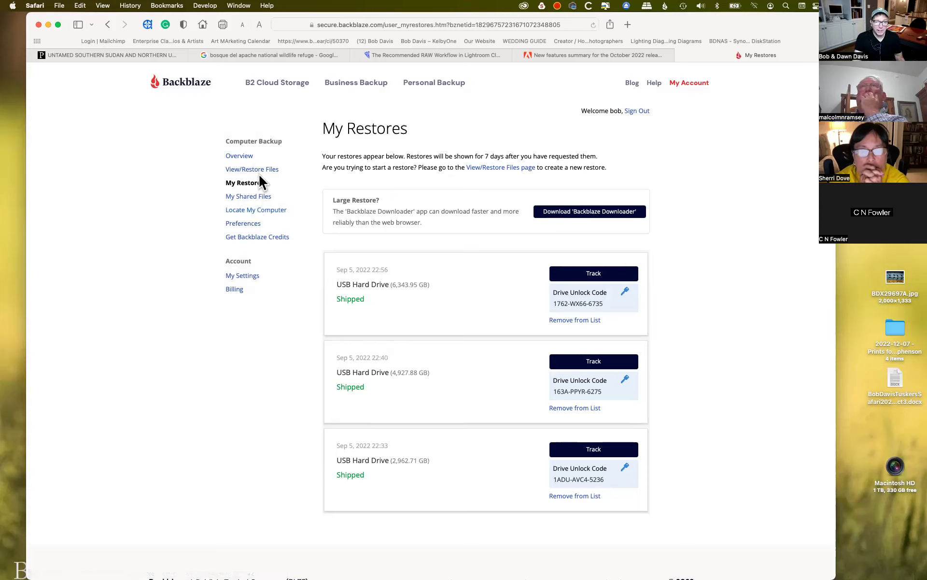
pyautogui.click(239, 156)
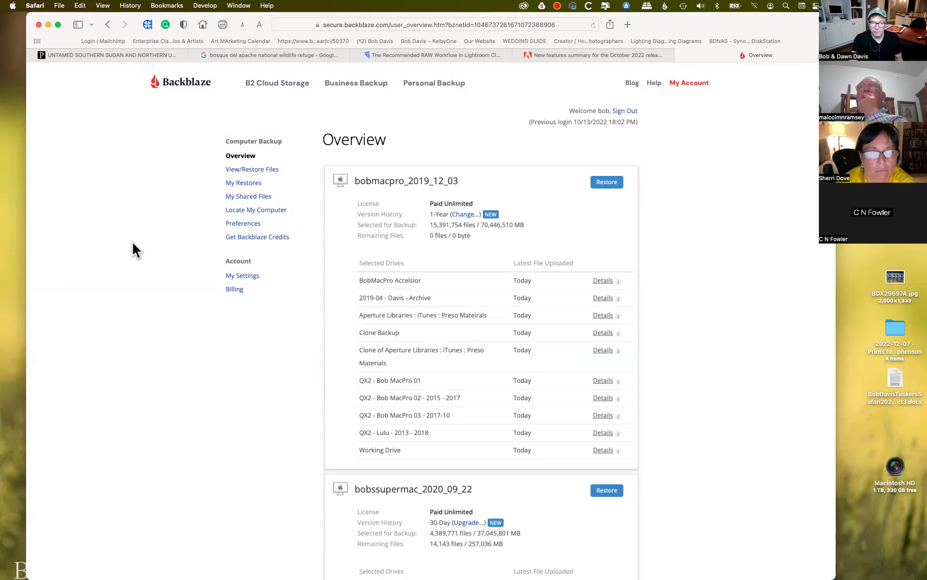
pyautogui.scroll(-2, 316, 249)
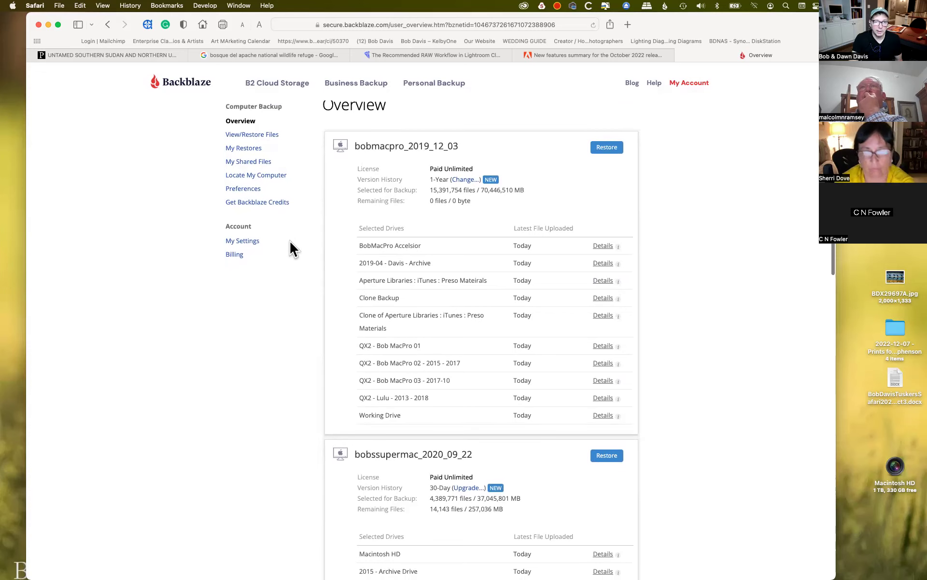
pyautogui.scroll(1, 289, 239)
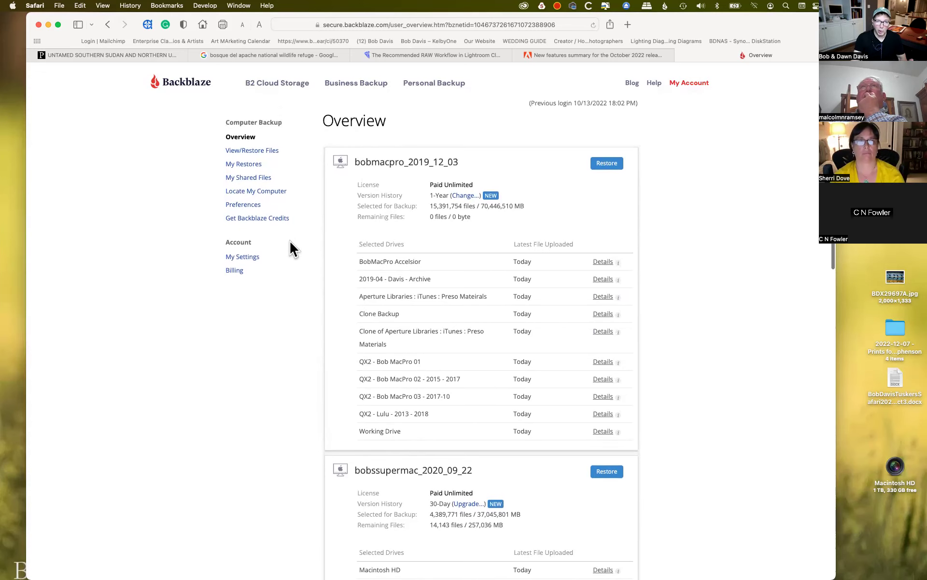
# Check the My Shared Files page, and look over the restore methods on the View/Restore Files page
pyautogui.click(251, 179)
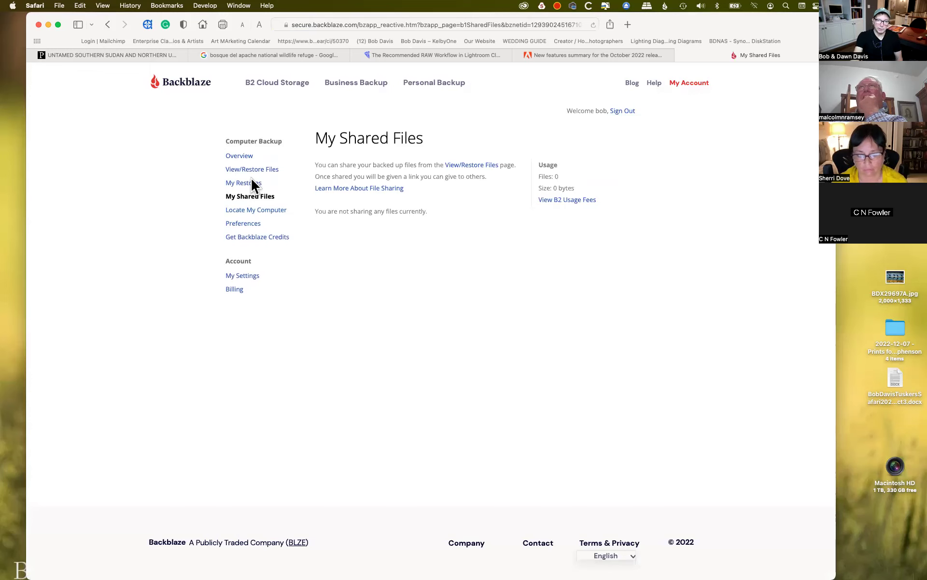
pyautogui.click(254, 170)
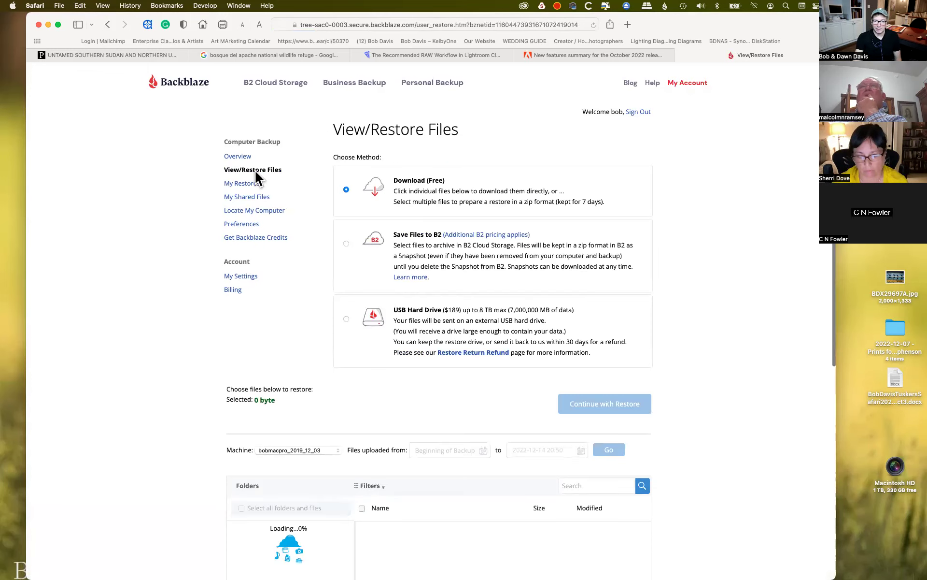
pyautogui.scroll(-7, 216, 264)
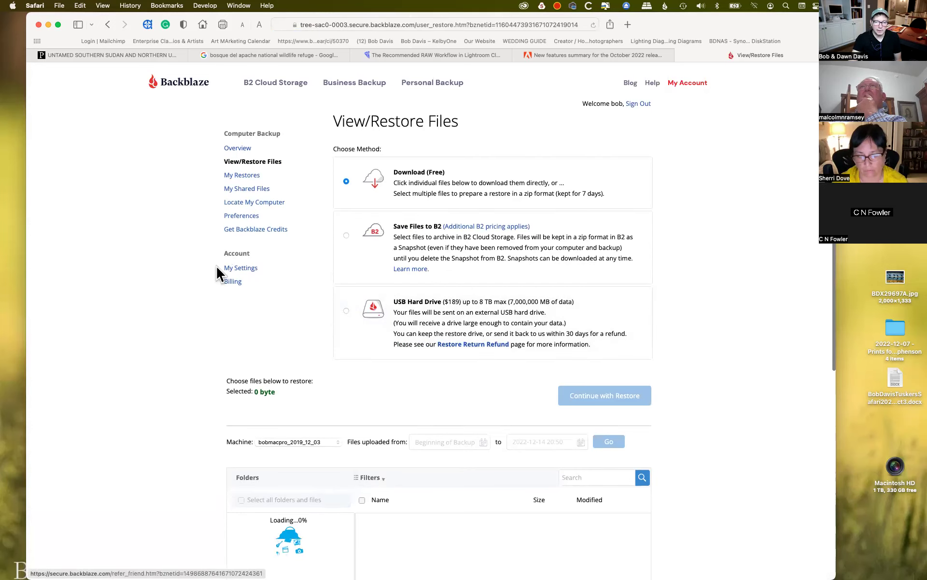
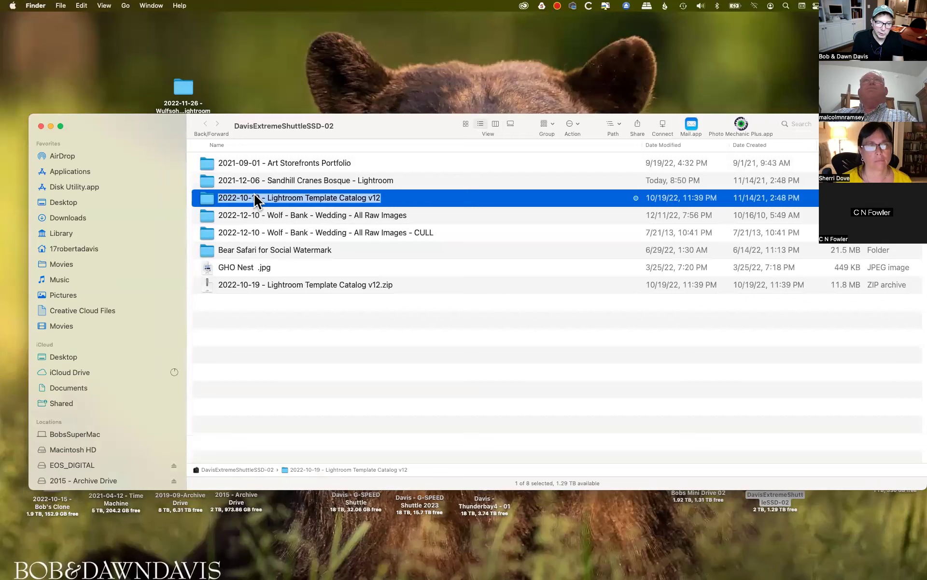
# Open the 2022-10-19 - Lightroom Template Catalog v12 folder in Finder, and launch its .lrcat catalog in Lightroom Classic
pyautogui.press('Escape')
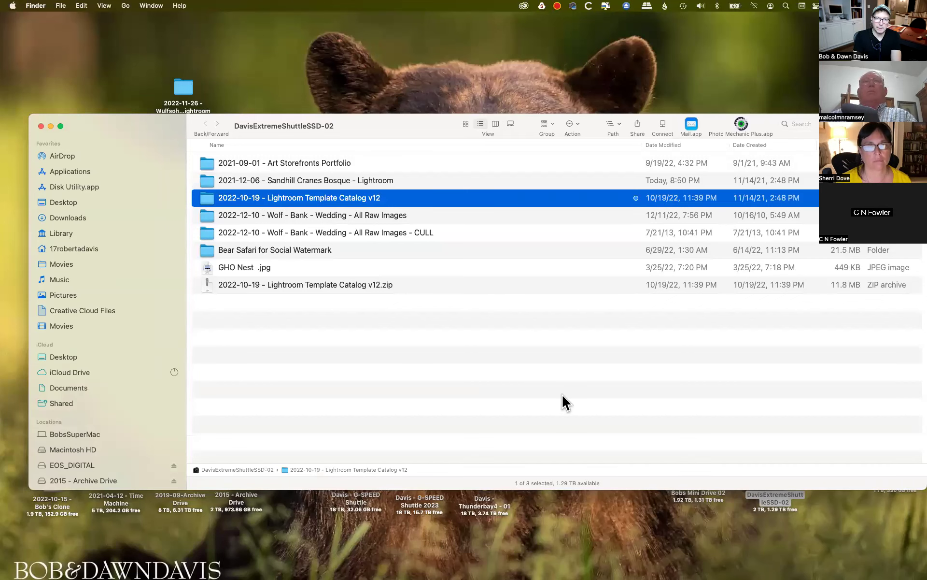
pyautogui.doubleClick(207, 202)
pyautogui.doubleClick(330, 249)
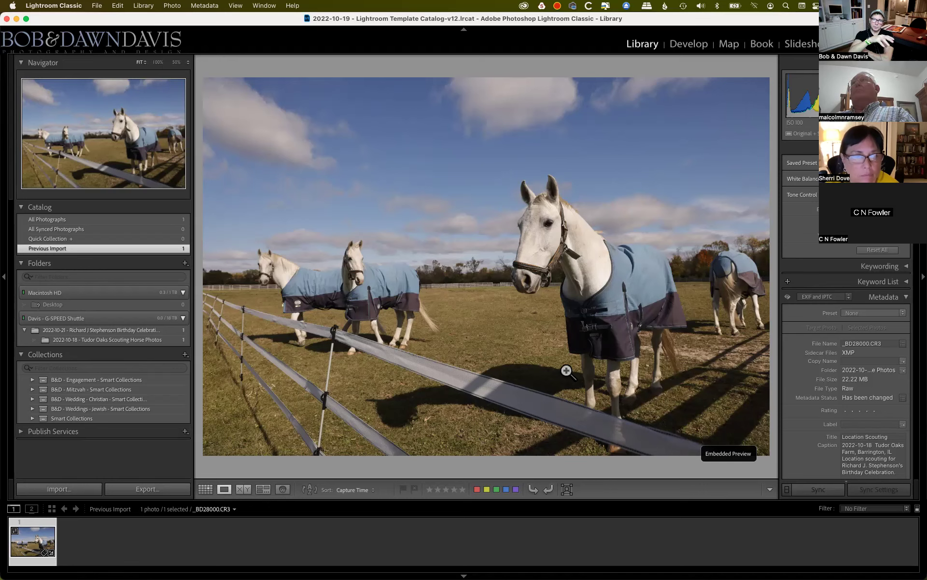
# Clear the Lightroom and template catalog windows out of the way, and open the 2020 folder on the G-SPEED Shuttle drive
pyautogui.doubleClick(213, 21)
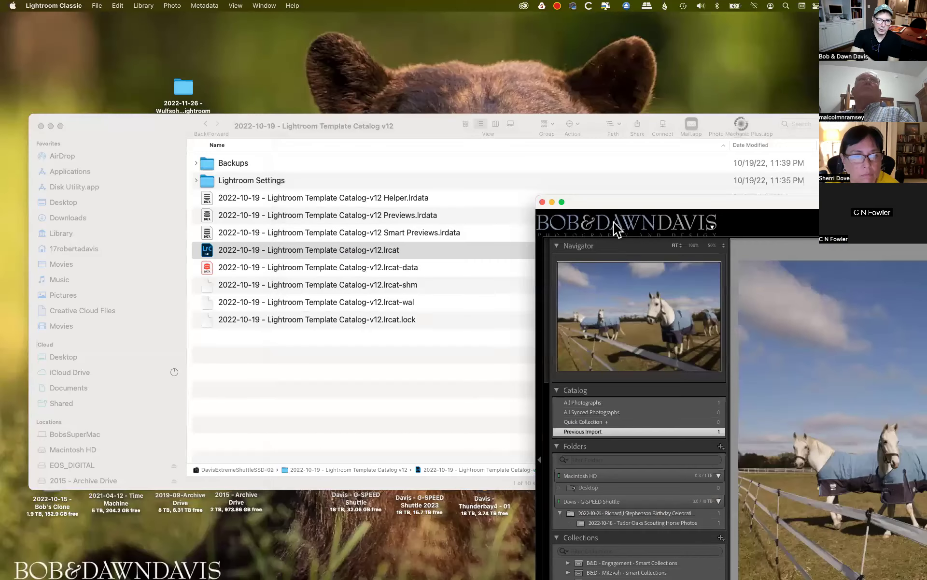
pyautogui.click(41, 126)
pyautogui.doubleClick(357, 480)
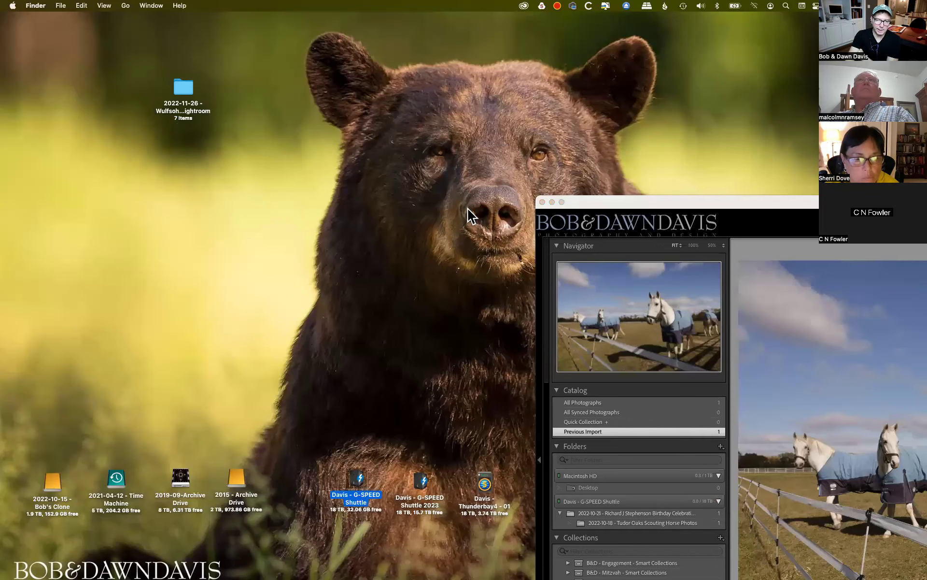
pyautogui.doubleClick(246, 112)
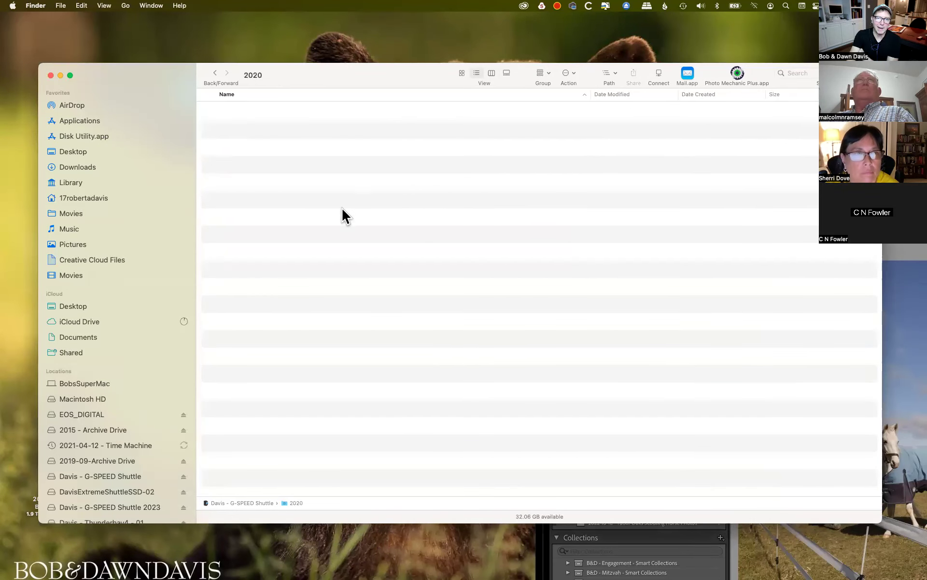
# Look inside the 2020-06-09 - Red Tailed Hawk Nest folder, return to the G-SPEED Shuttle drive's root, and close the Finder window
pyautogui.scroll(5, 337, 214)
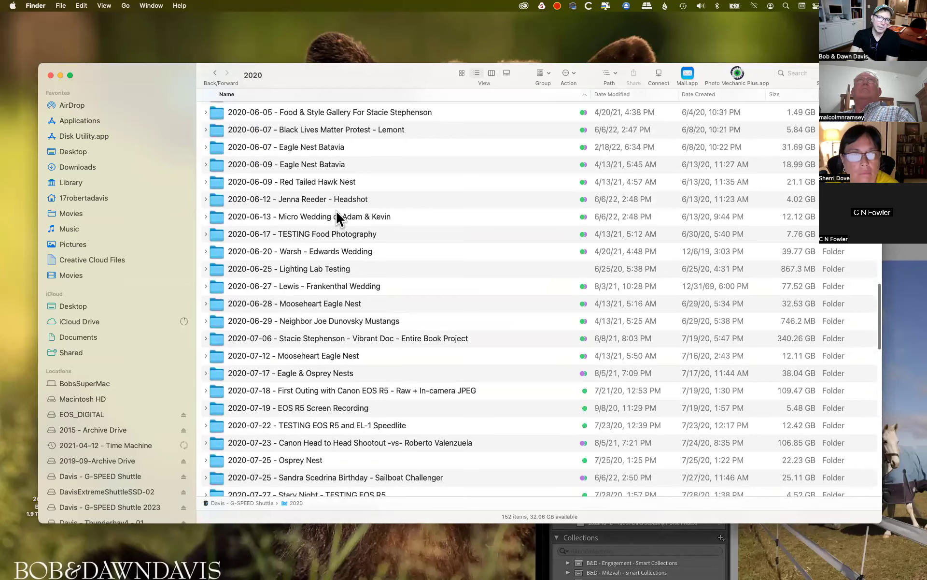
pyautogui.doubleClick(338, 181)
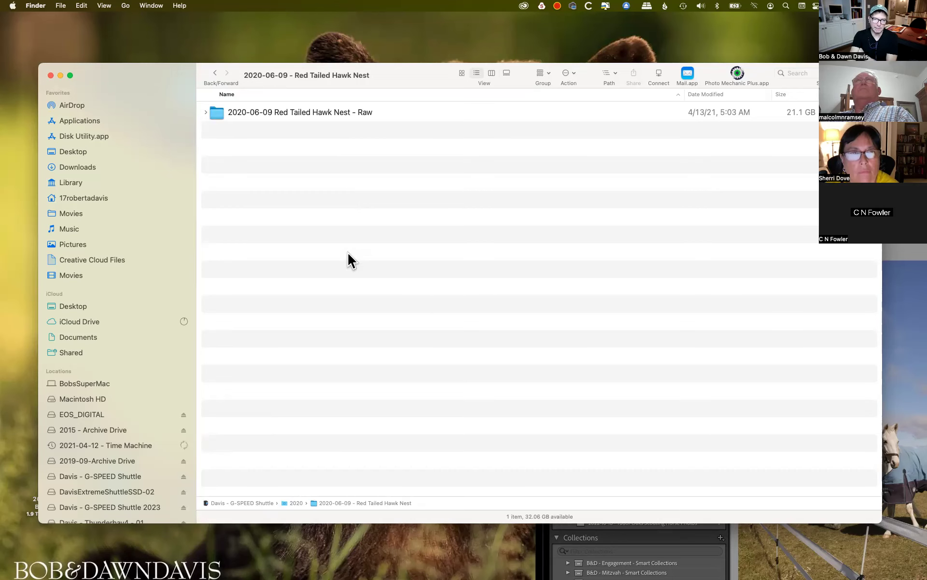
pyautogui.doubleClick(215, 73)
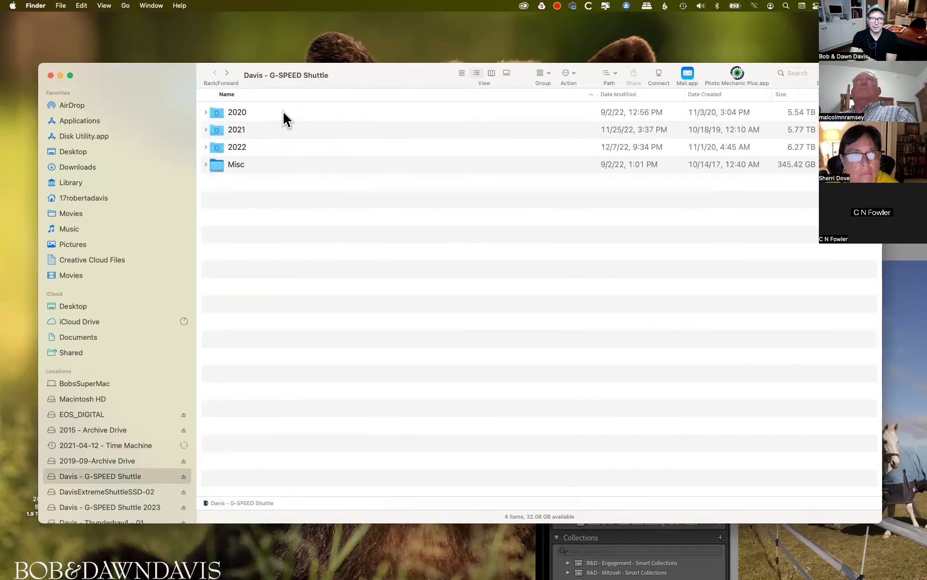
pyautogui.click(51, 75)
# Bring the Lightroom Classic template catalog window forward and move it so its Library module fills the screen
pyautogui.doubleClick(692, 202)
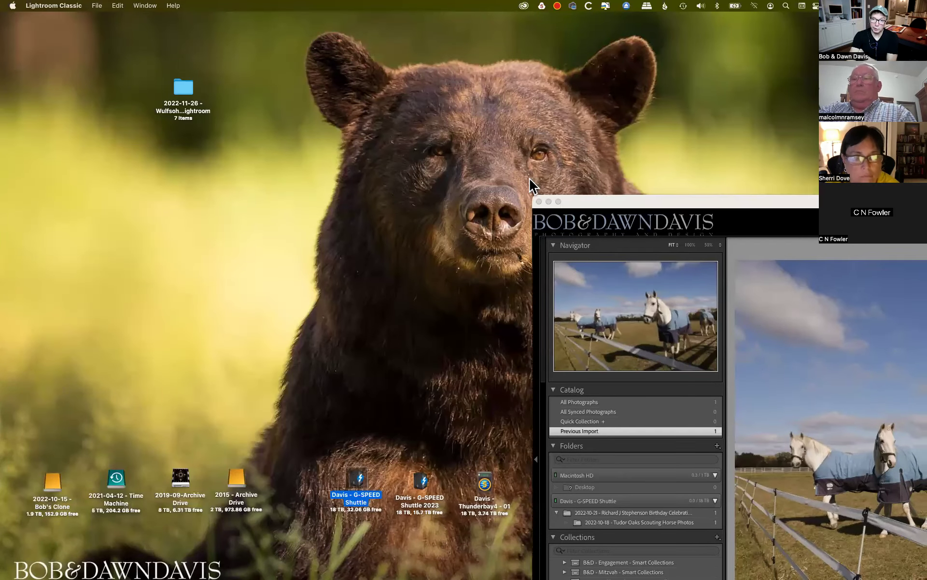
pyautogui.moveTo(247, 110); pyautogui.dragTo(156, 20)
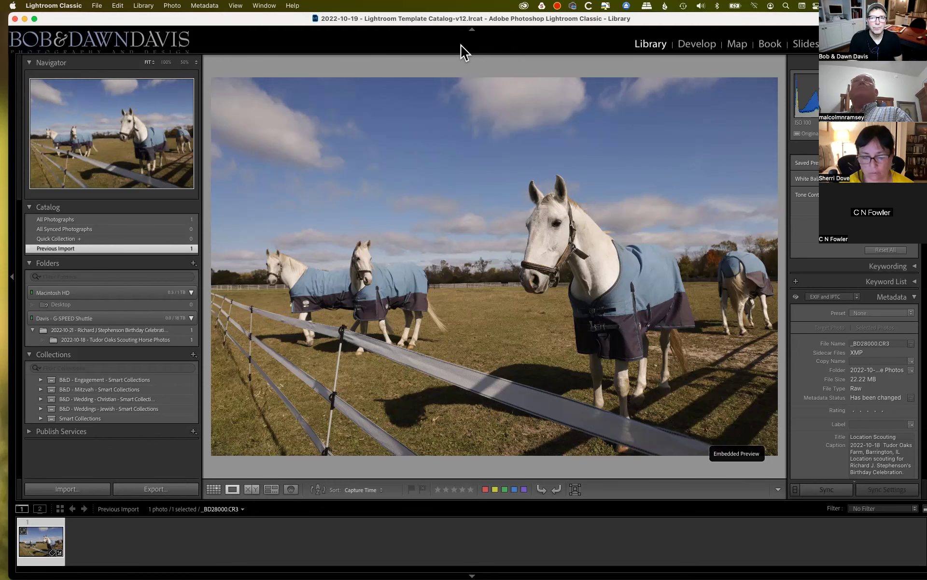
pyautogui.moveTo(174, 22); pyautogui.dragTo(167, 22)
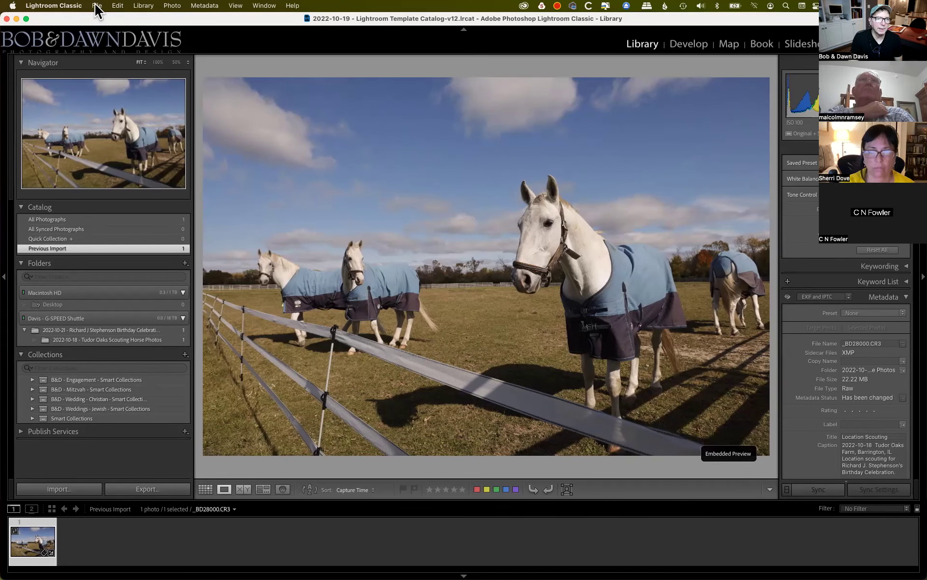
# Check the Develop Settings presets available when importing photos from EOS_DIGITAL, and cancel the import
pyautogui.press('super+shift+i')
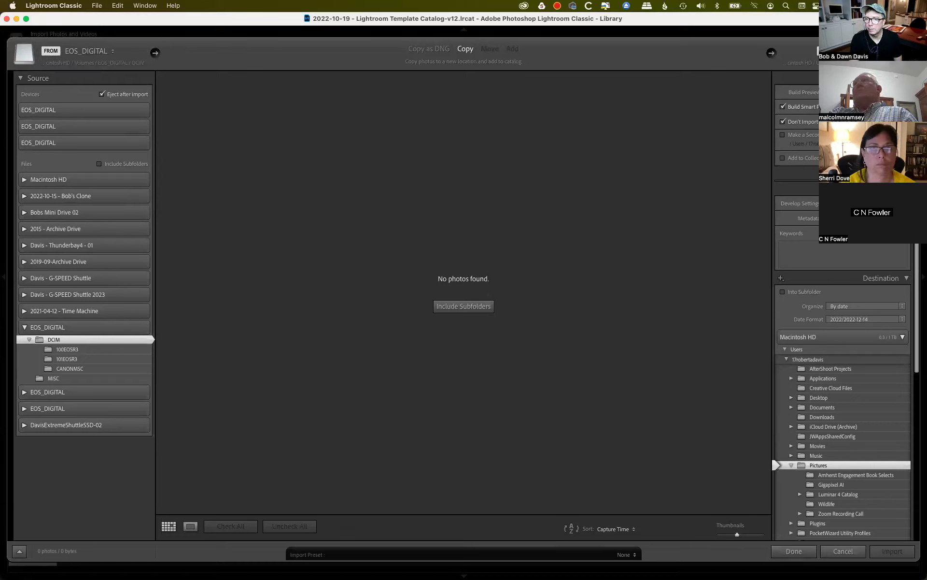
pyautogui.scroll(-1, 843, 425)
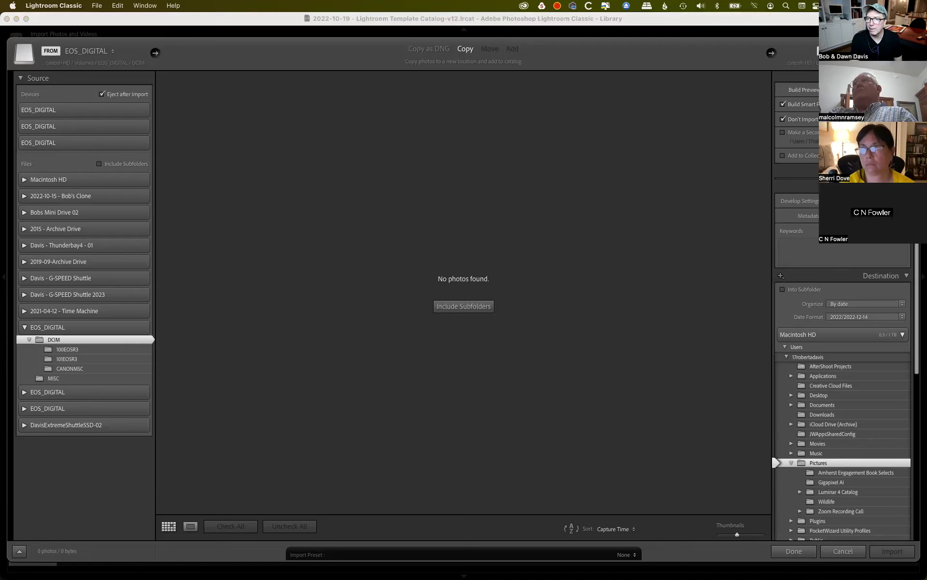
pyautogui.scroll(1, 843, 425)
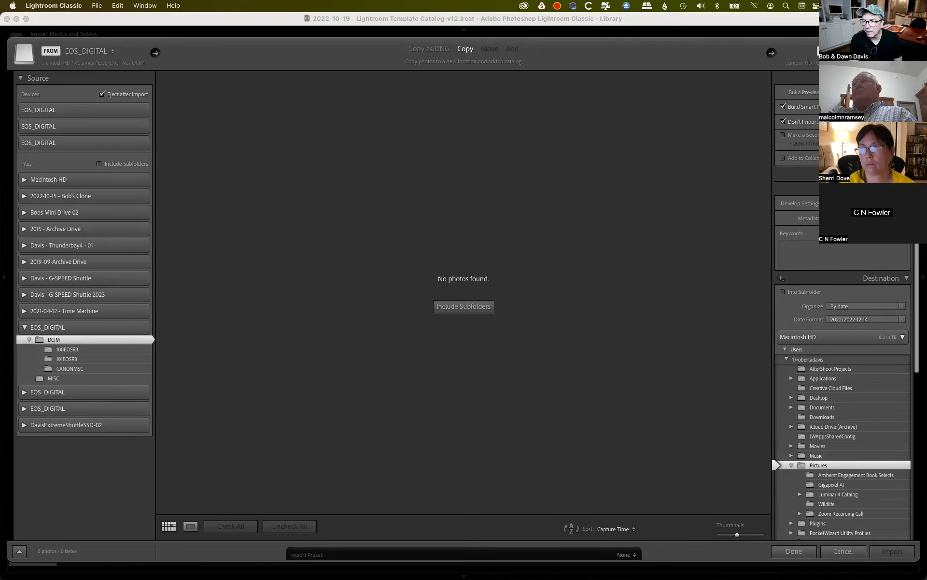
pyautogui.click(865, 203)
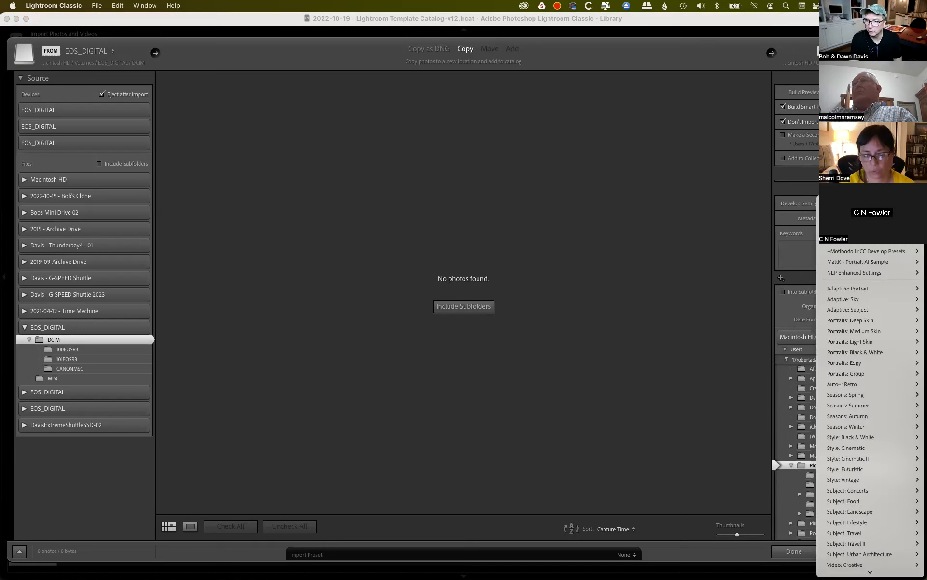
pyautogui.press('Escape')
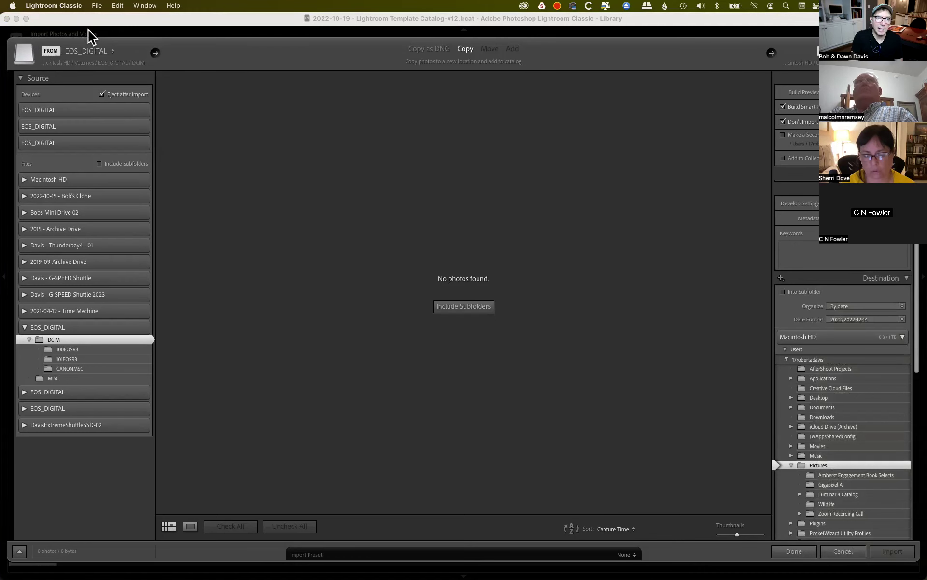
pyautogui.click(832, 555)
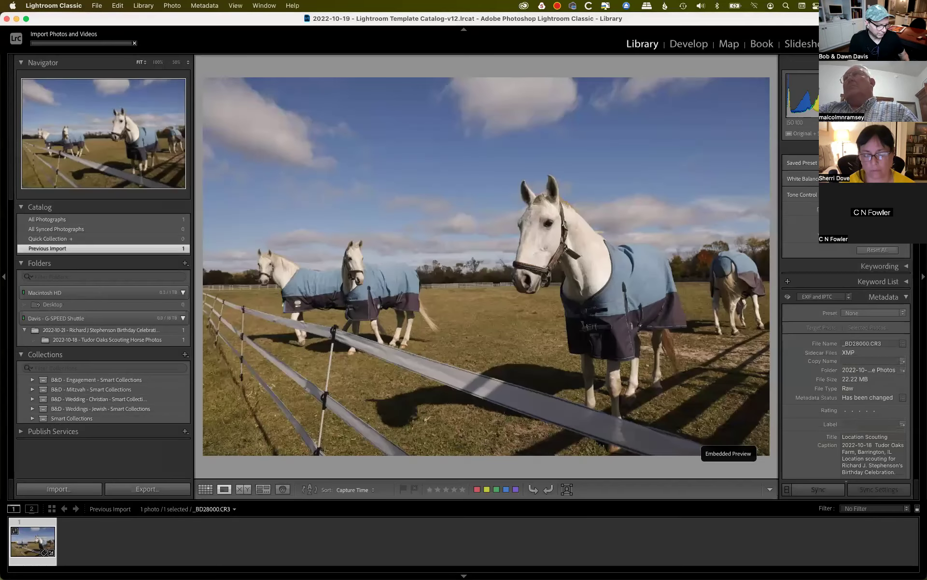
# Show the horse photo in Develop, and review the global and per-camera raw defaults in the Presets preferences
pyautogui.click(235, 6)
pyautogui.press('d')
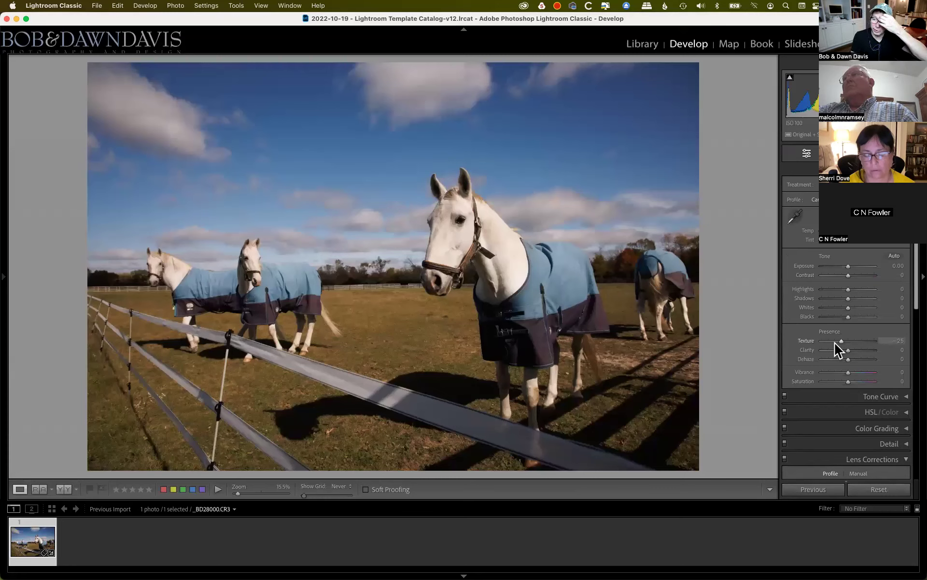
pyautogui.click(97, 9)
pyautogui.moveTo(81, 8)
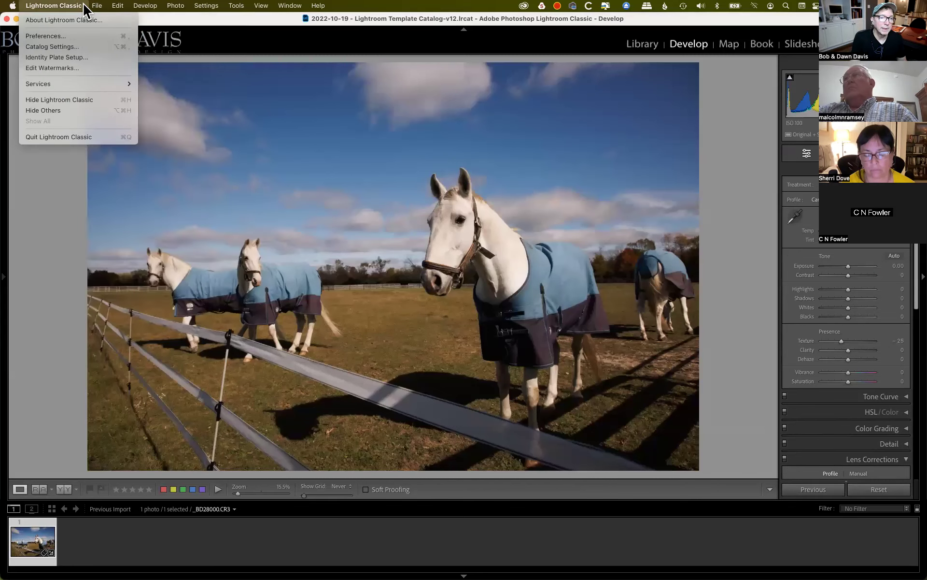
pyautogui.click(80, 36)
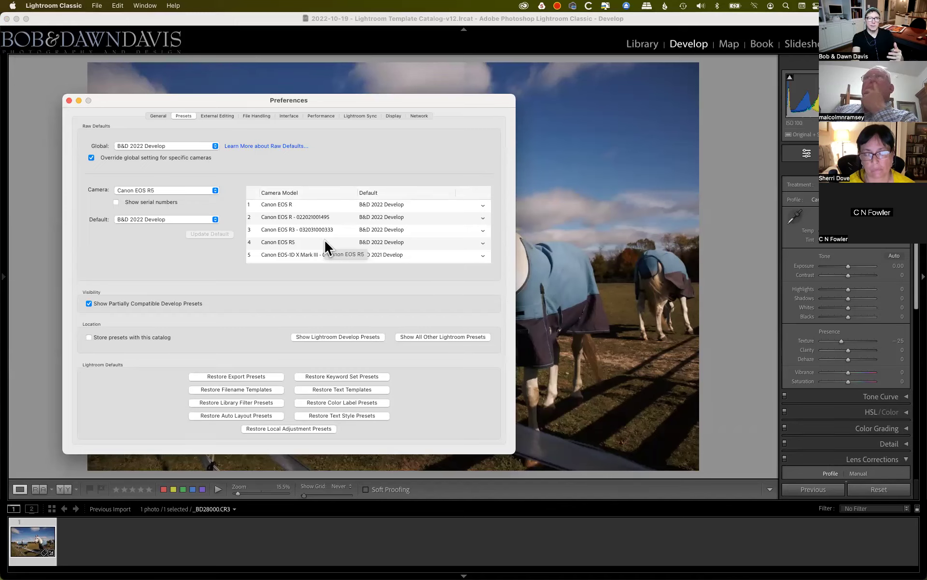
pyautogui.click(68, 100)
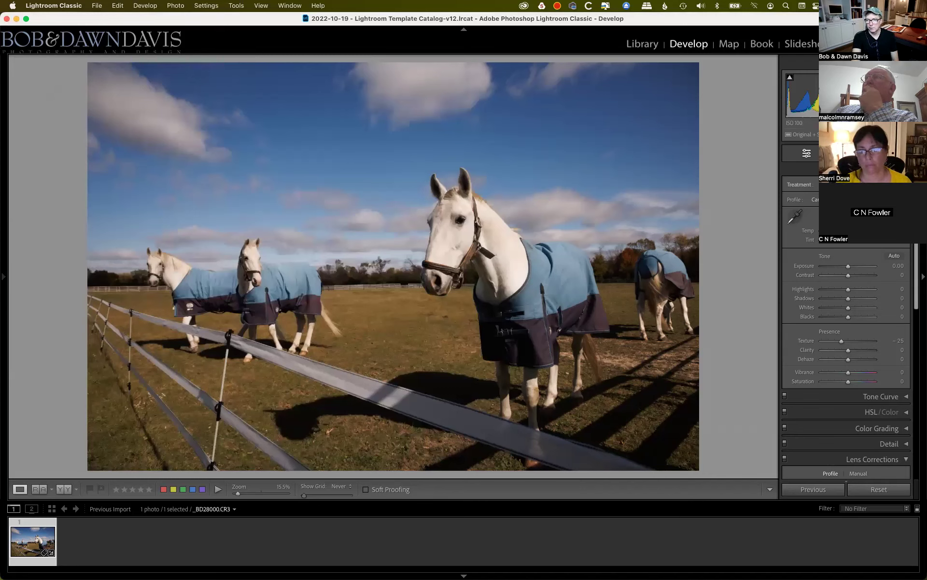
# Examine the horse photo's profile, Basic, Lens Corrections and Transform settings in the Develop module
pyautogui.click(816, 199)
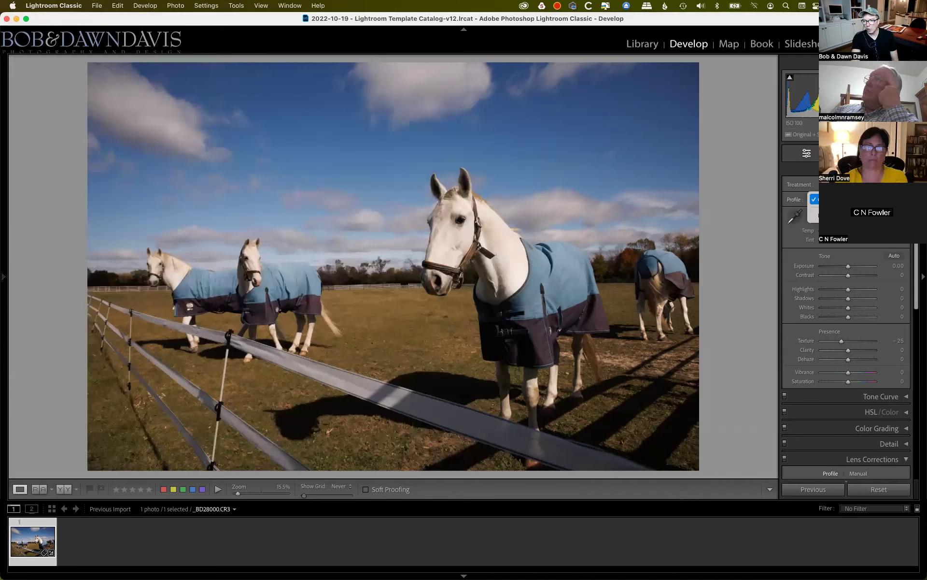
pyautogui.click(760, 267)
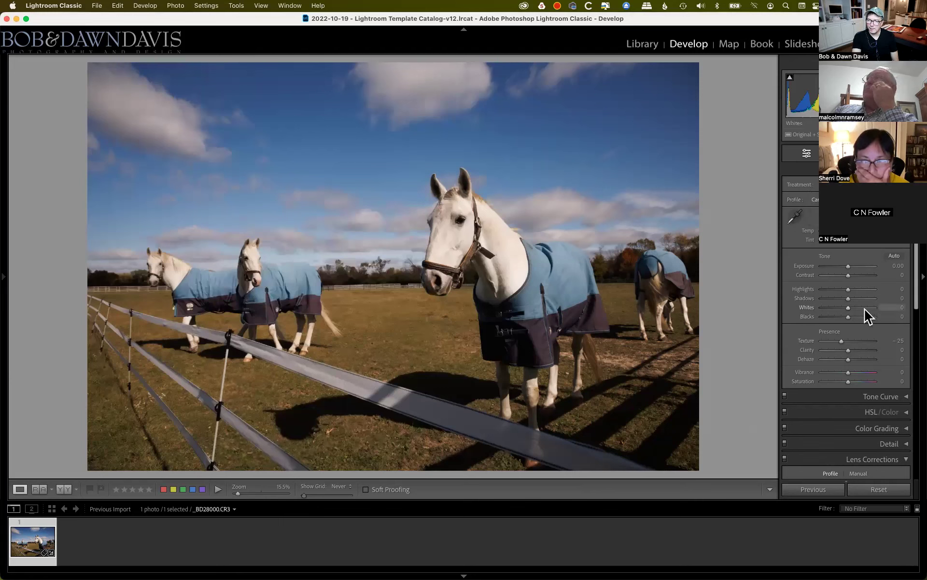
pyautogui.scroll(-5, 865, 315)
pyautogui.scroll(-10, 865, 315)
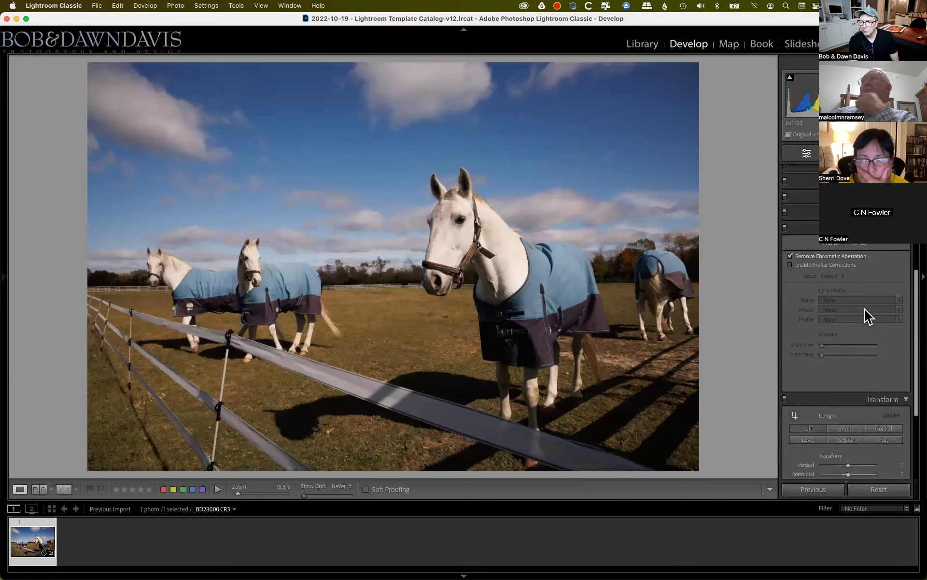
pyautogui.scroll(-2, 867, 315)
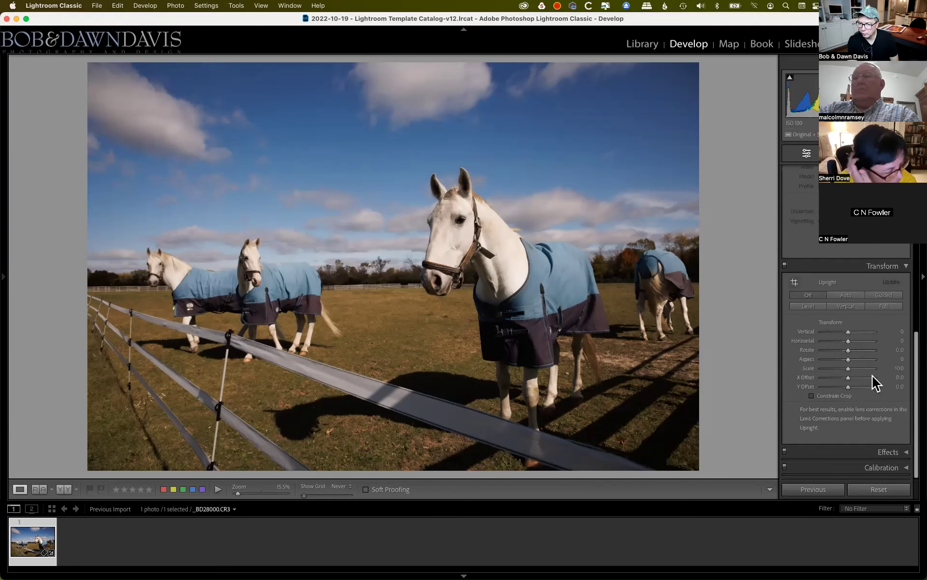
pyautogui.scroll(10, 869, 360)
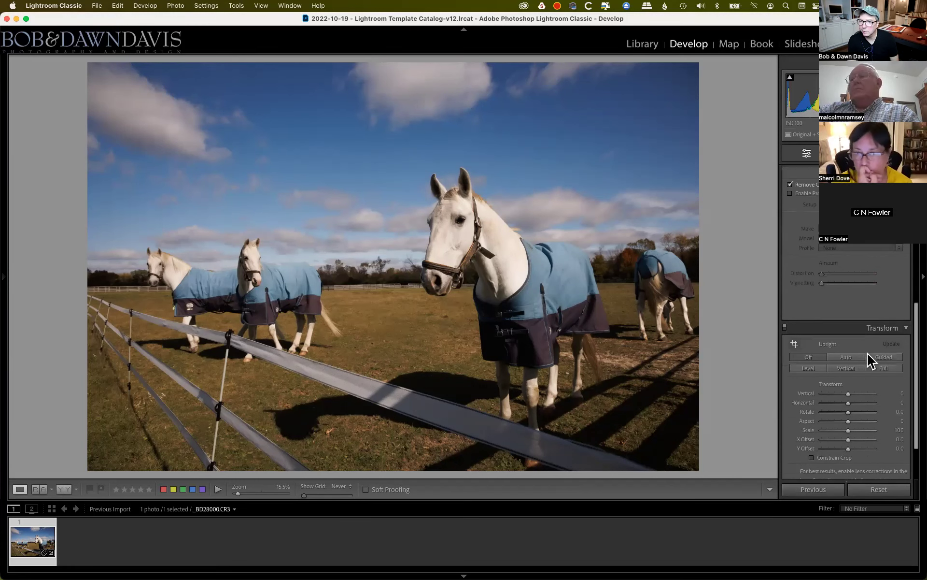
pyautogui.scroll(8, 869, 360)
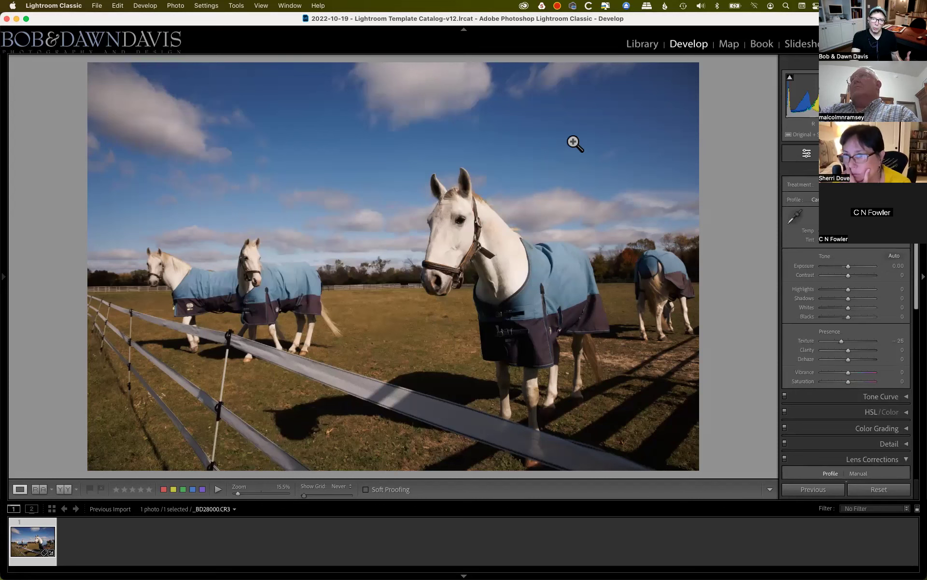
# Quit Lightroom Classic and back up the catalog on exit, with integrity testing and optimization enabled
pyautogui.click(63, 6)
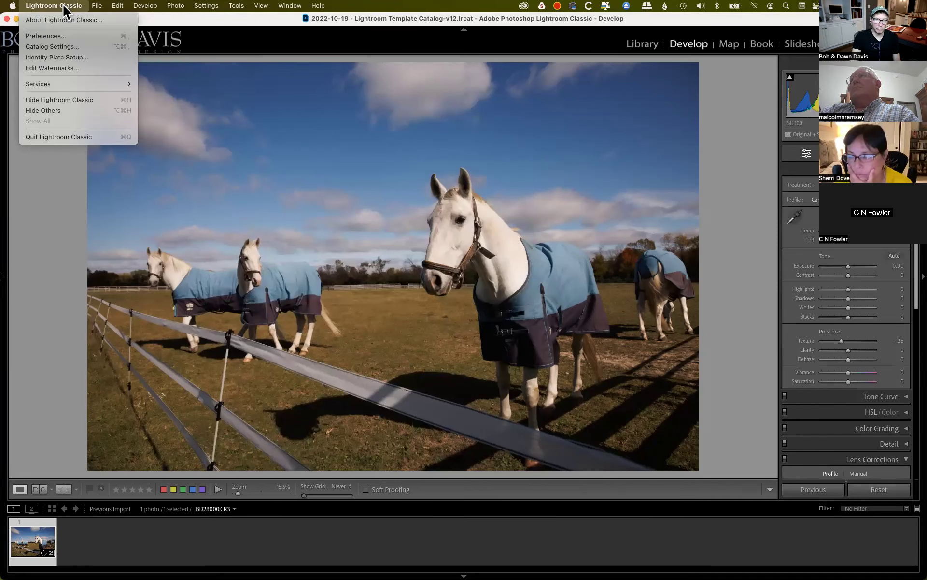
pyautogui.click(93, 137)
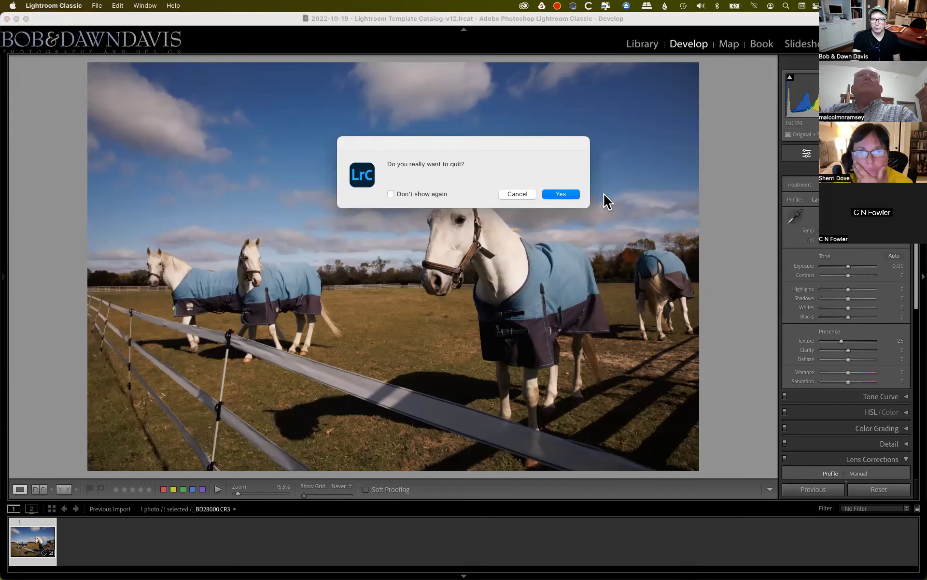
pyautogui.click(551, 196)
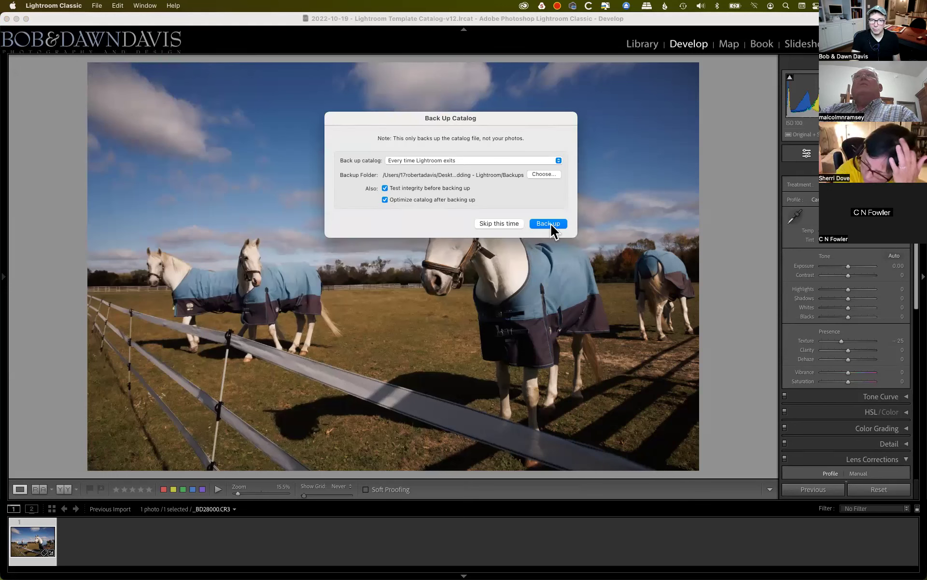
pyautogui.click(549, 222)
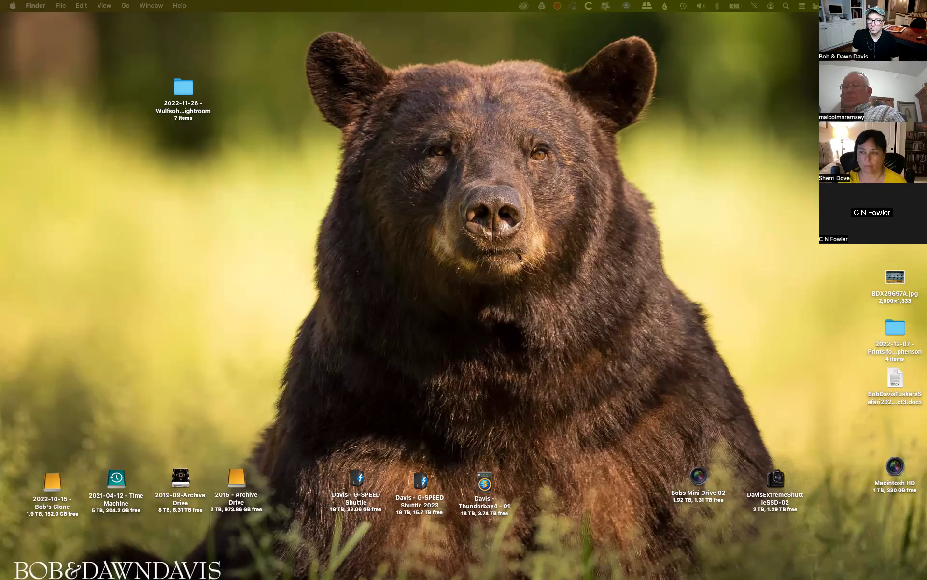
pyautogui.moveTo(353, 578)
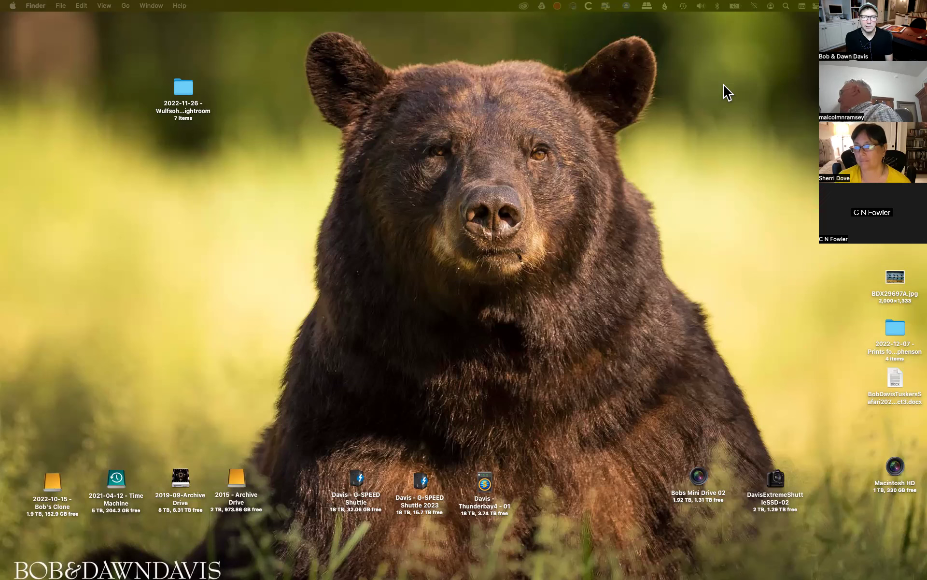
pyautogui.moveTo(271, 563)
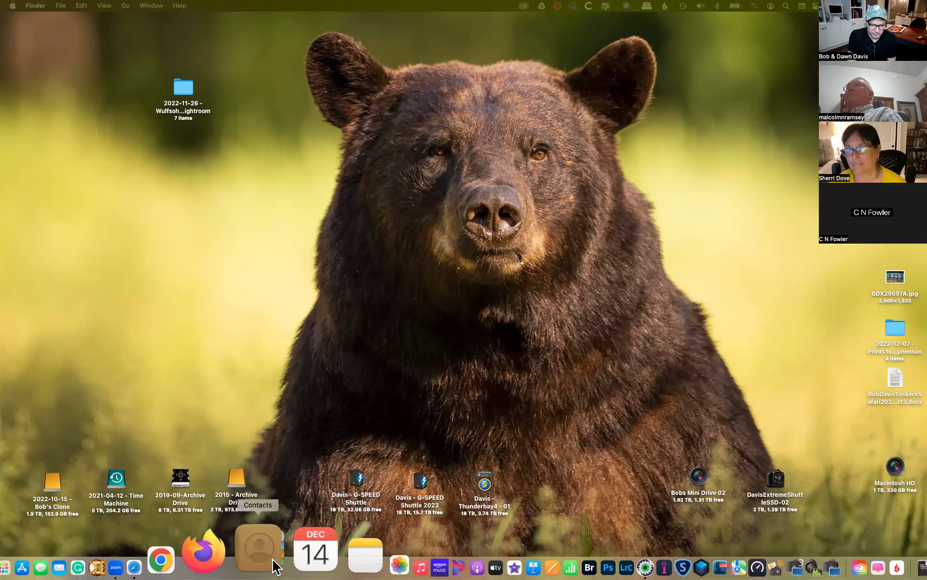